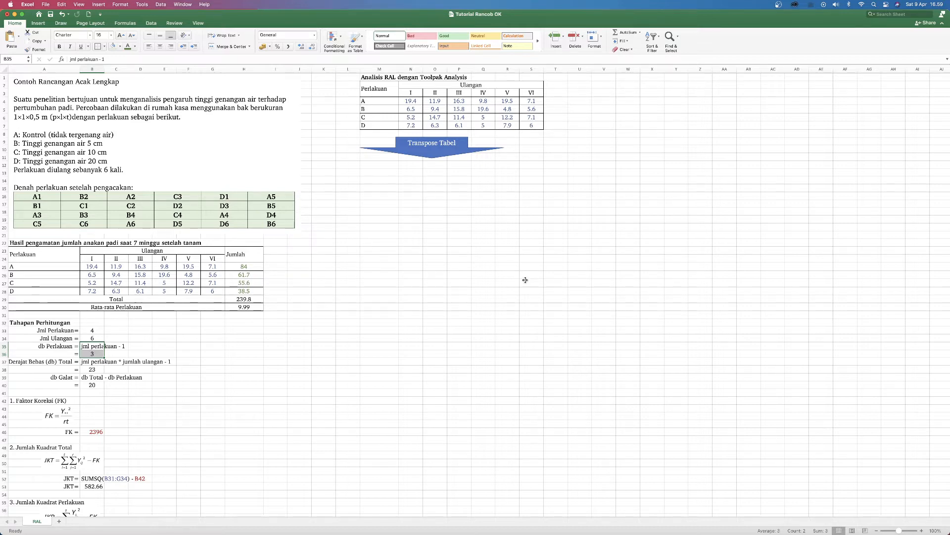
Step: Review the observation values across the replicates for treatments A and D in the tiller-count results table
{"action": "scroll", "coordinate": [452, 287], "scroll_direction": "down", "scroll_amount": 1}
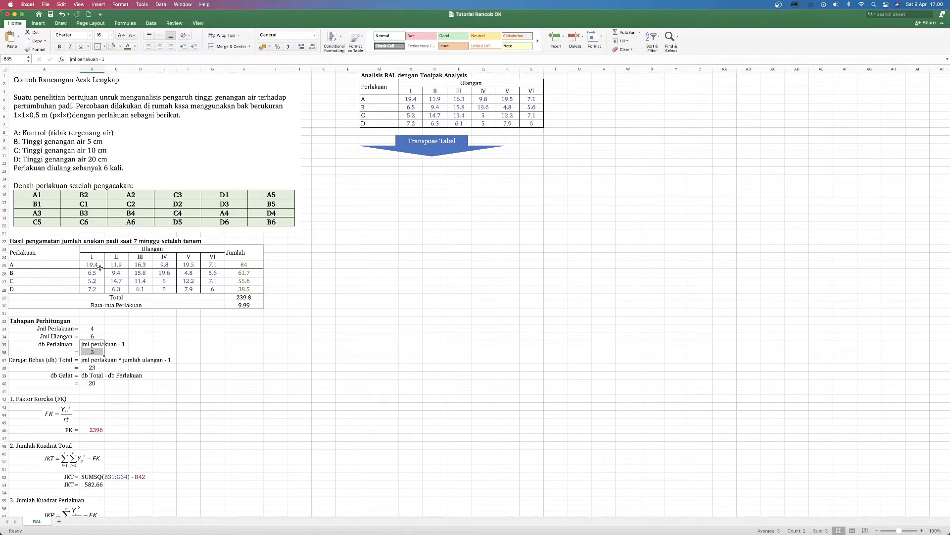
{"action": "left_click", "coordinate": [62, 265]}
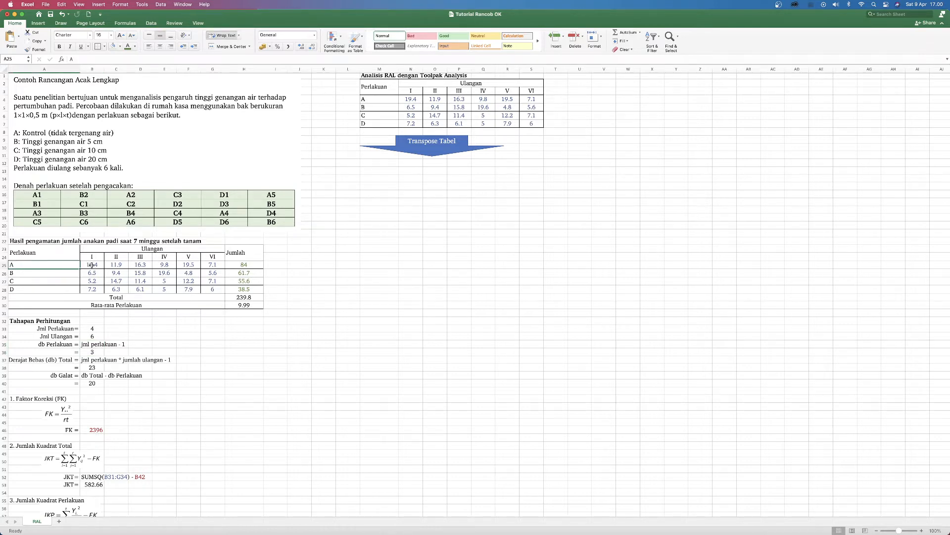
{"action": "left_click", "coordinate": [91, 266]}
{"action": "left_click", "coordinate": [53, 267]}
{"action": "left_click", "coordinate": [91, 265]}
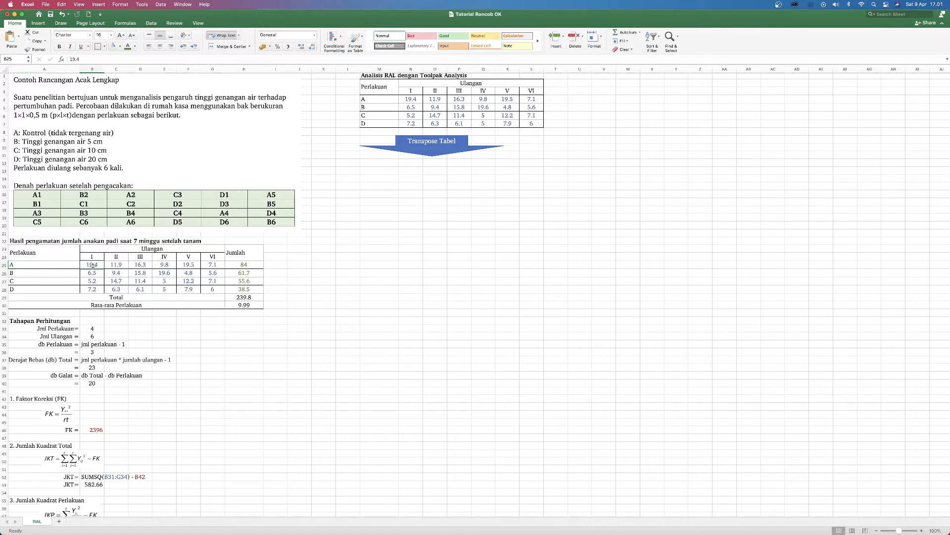
{"action": "left_click", "coordinate": [116, 266]}
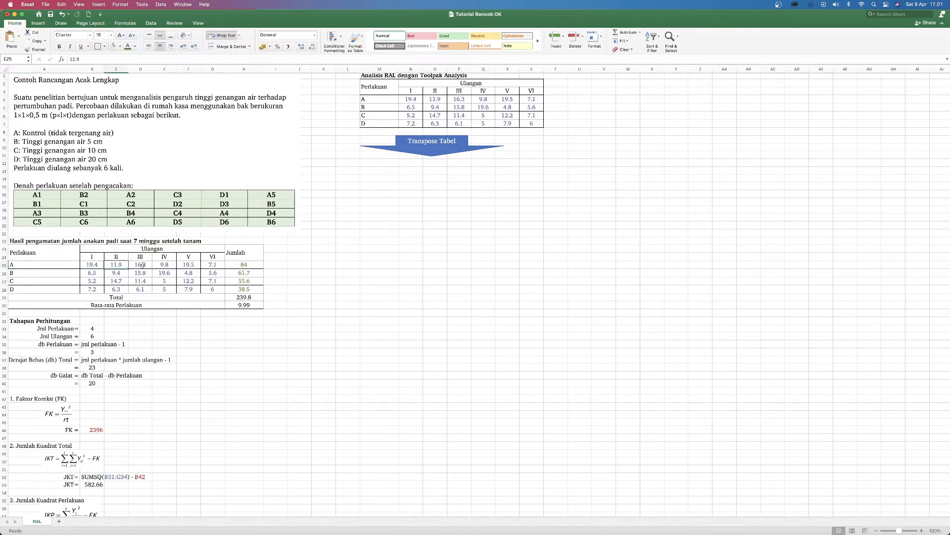
{"action": "left_click", "coordinate": [211, 265]}
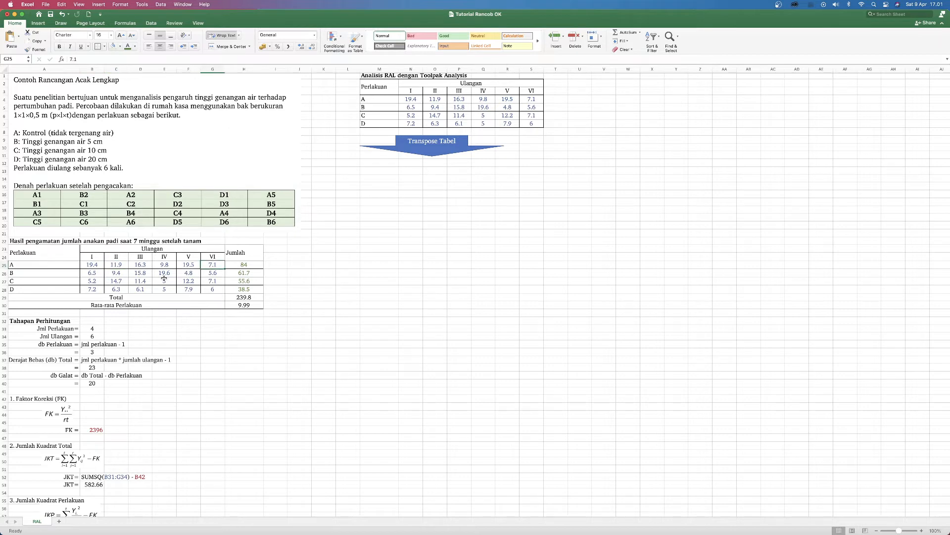
{"action": "left_click", "coordinate": [24, 291]}
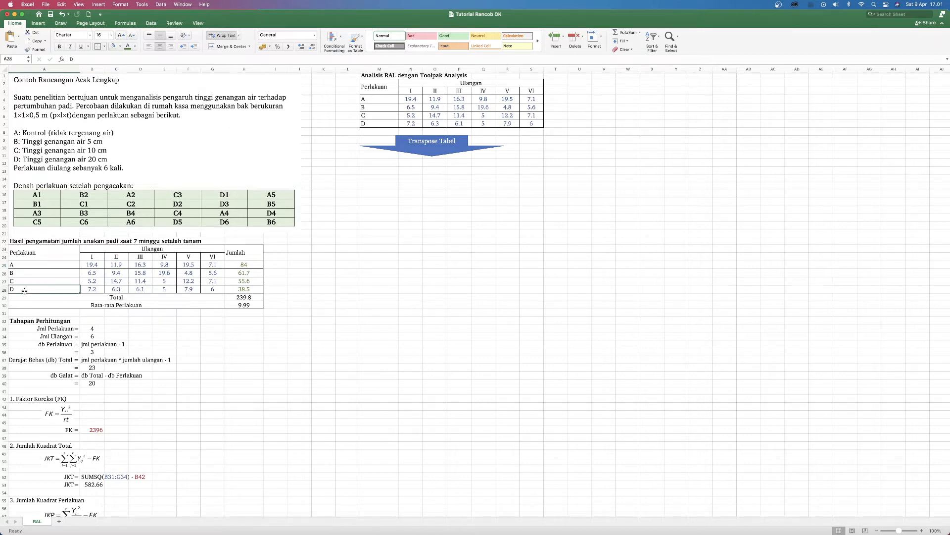
{"action": "left_click", "coordinate": [90, 290]}
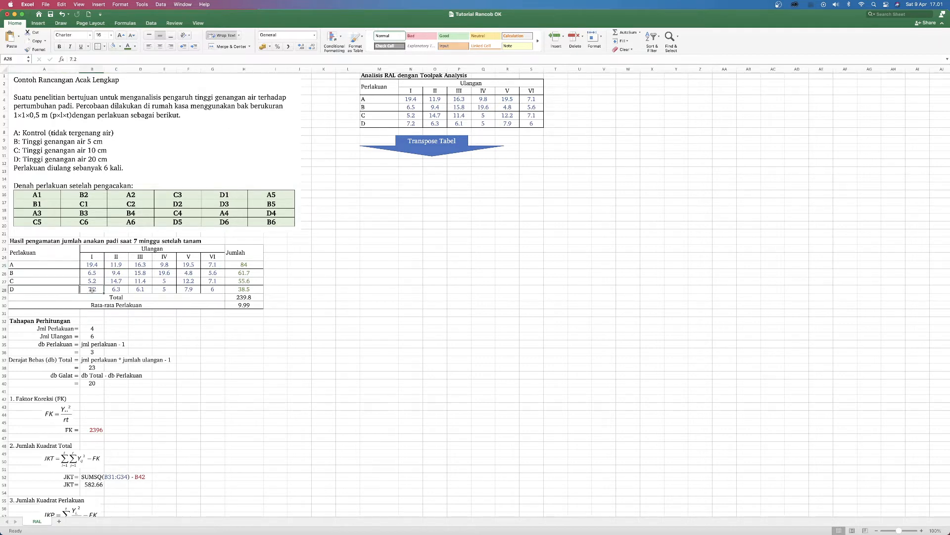
{"action": "left_click", "coordinate": [215, 289]}
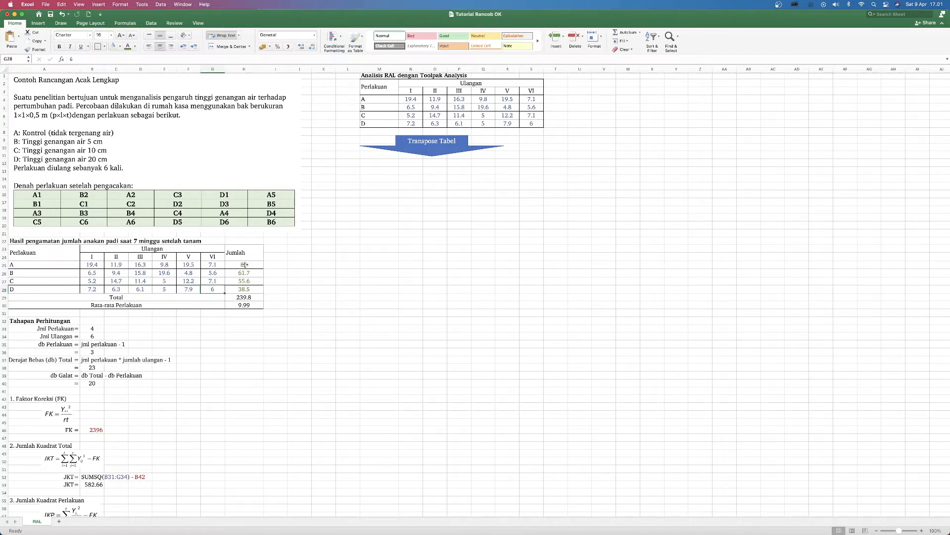
Step: Inspect the Jumlah sums per treatment, the Rata-rata Perlakuan formula and the observation range B25:G28
{"action": "left_click_drag", "start_coordinate": [245, 265], "coordinate": [244, 290]}
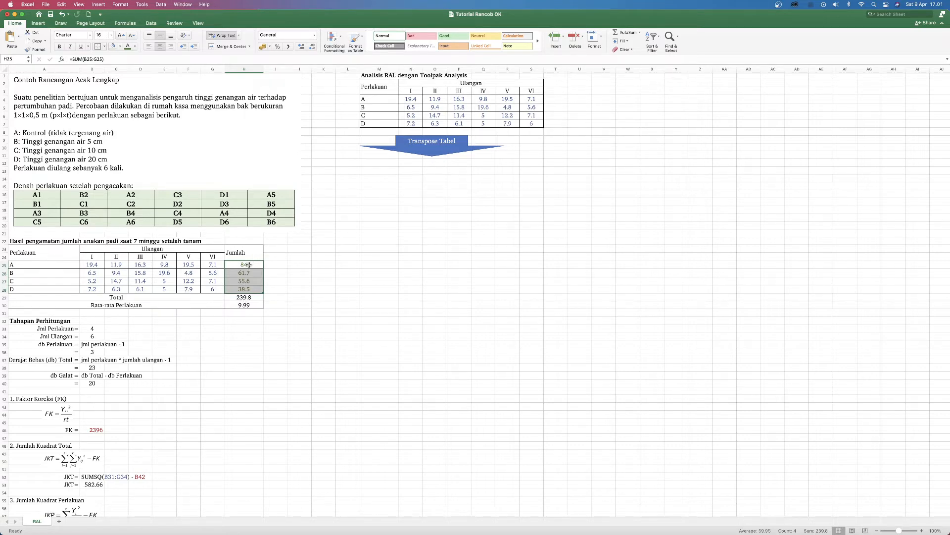
{"action": "left_click_drag", "start_coordinate": [249, 266], "coordinate": [247, 293]}
{"action": "left_click", "coordinate": [239, 305]}
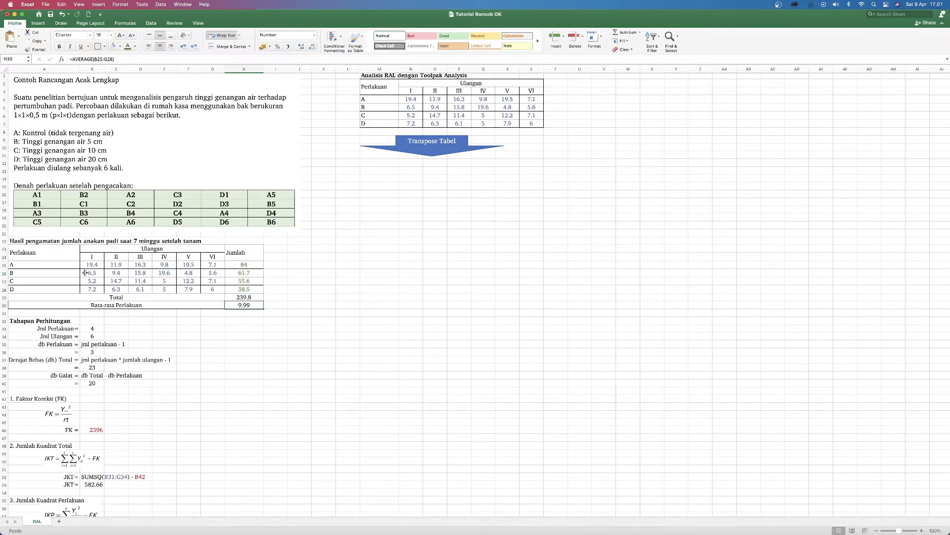
{"action": "left_click_drag", "start_coordinate": [92, 265], "coordinate": [198, 288]}
Step: Compare the Jml Perlakuan value in the calculation steps with the treatment labels A to D in the results table
{"action": "scroll", "coordinate": [198, 289], "scroll_direction": "up", "scroll_amount": 5}
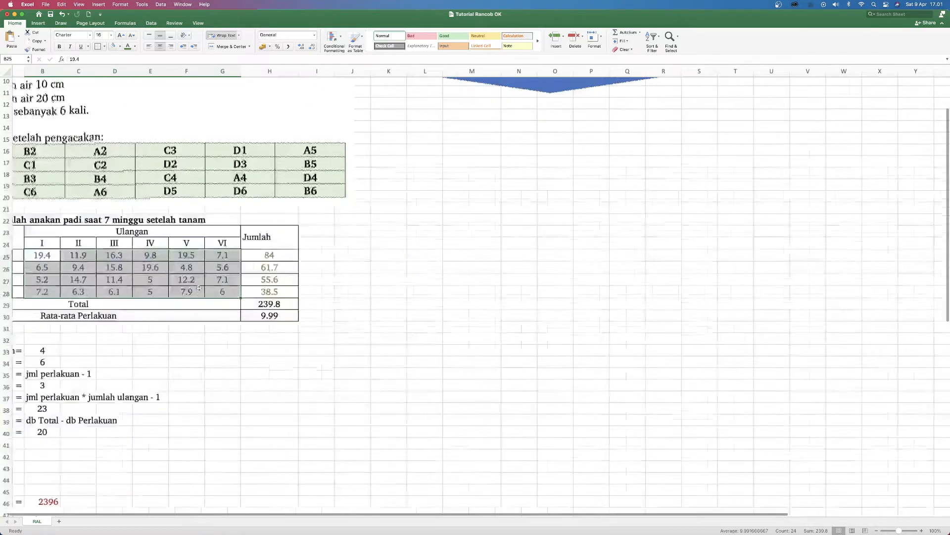
{"action": "scroll", "coordinate": [200, 312], "scroll_direction": "left", "scroll_amount": 3}
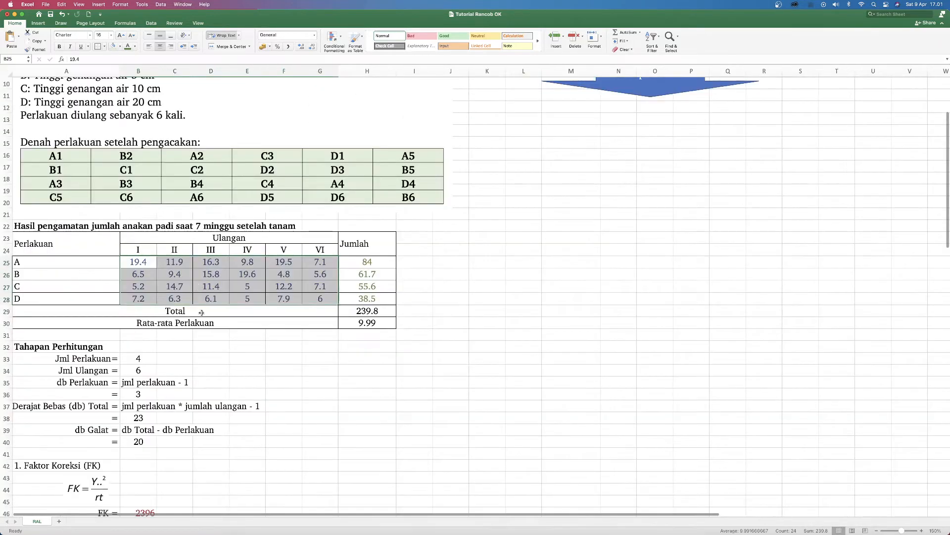
{"action": "left_click", "coordinate": [876, 530]}
{"action": "left_click", "coordinate": [877, 530]}
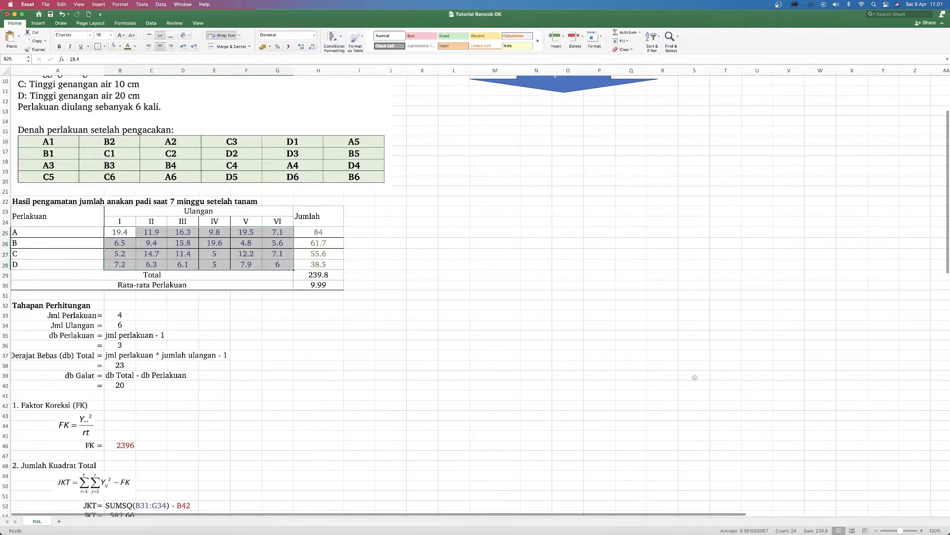
{"action": "scroll", "coordinate": [695, 377], "scroll_direction": "down", "scroll_amount": 2}
{"action": "scroll", "coordinate": [695, 377], "scroll_direction": "down", "scroll_amount": 4}
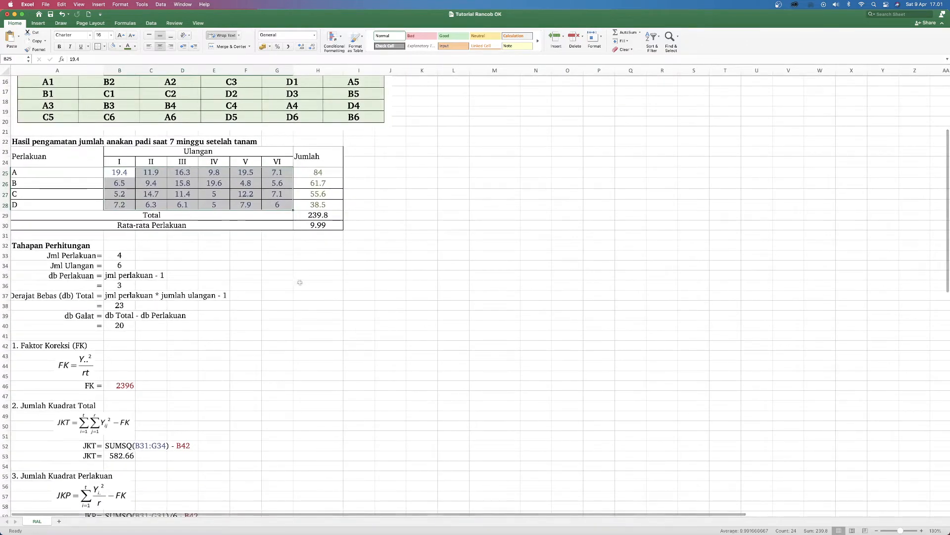
{"action": "left_click", "coordinate": [94, 256]}
{"action": "left_click", "coordinate": [124, 255]}
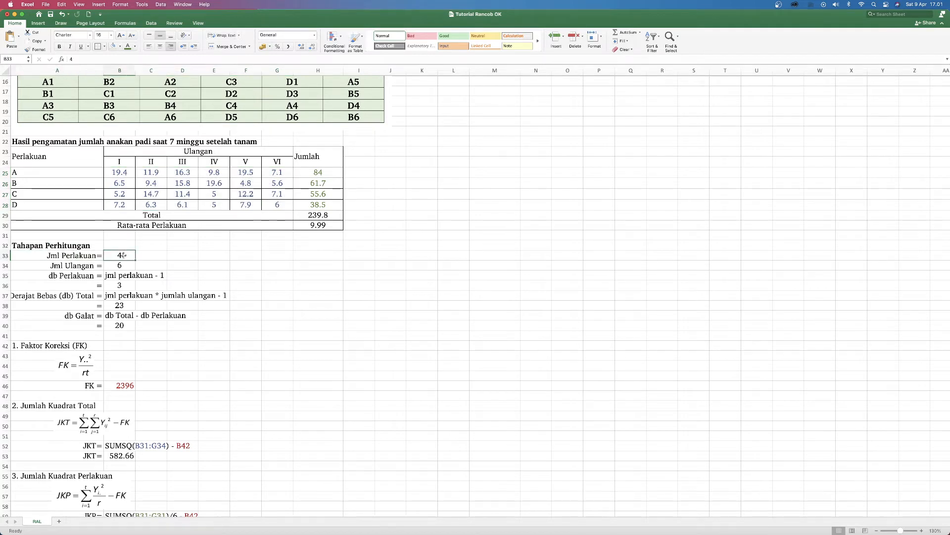
{"action": "left_click_drag", "start_coordinate": [27, 170], "coordinate": [25, 205]}
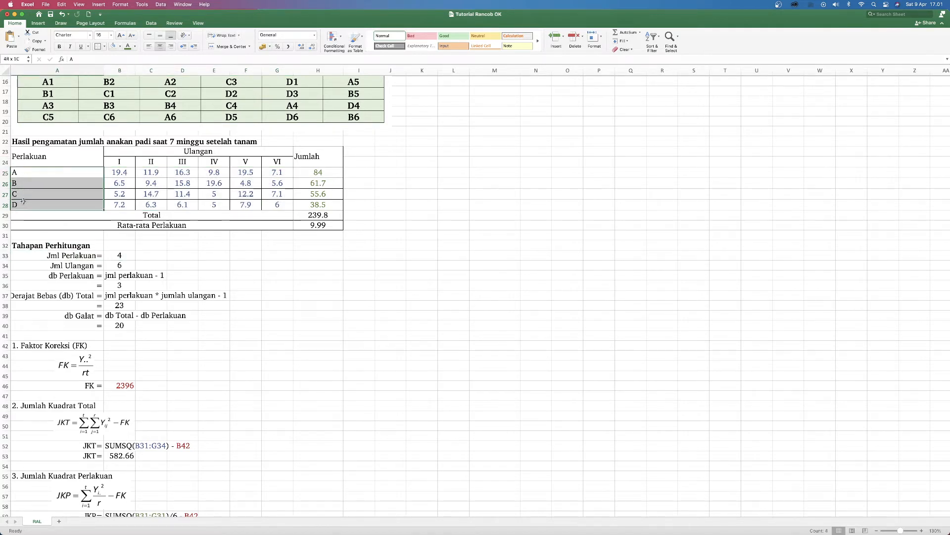
Step: Compare the Jml Ulangan value with the replicate headings I to VI of the results table
{"action": "left_click", "coordinate": [121, 267]}
{"action": "left_click", "coordinate": [123, 163]}
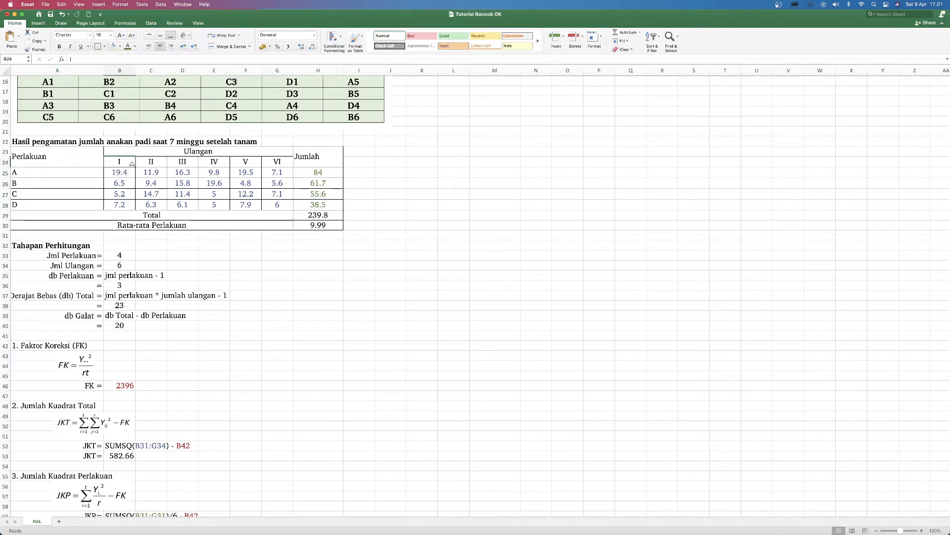
{"action": "left_click", "coordinate": [151, 162]}
{"action": "left_click", "coordinate": [182, 161]}
{"action": "left_click", "coordinate": [216, 161]}
{"action": "left_click", "coordinate": [246, 162]}
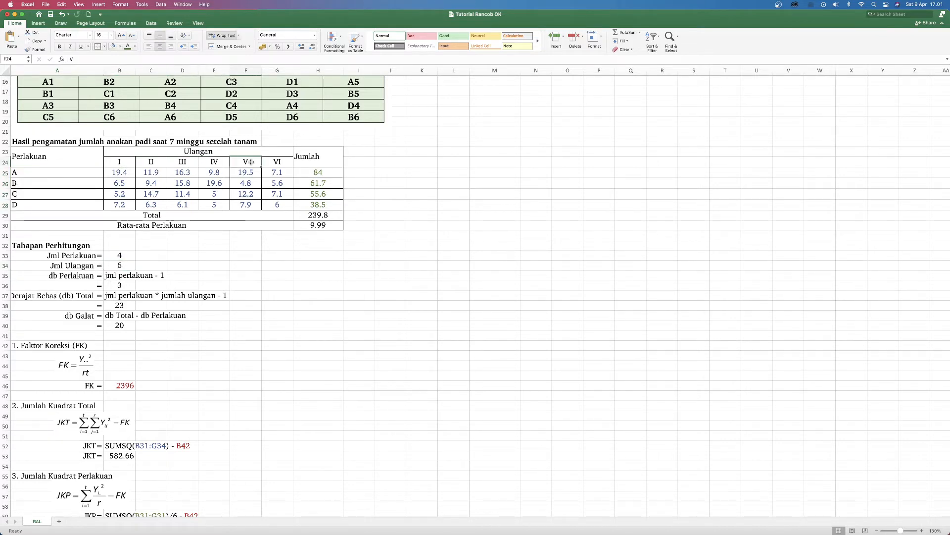
{"action": "left_click", "coordinate": [277, 162]}
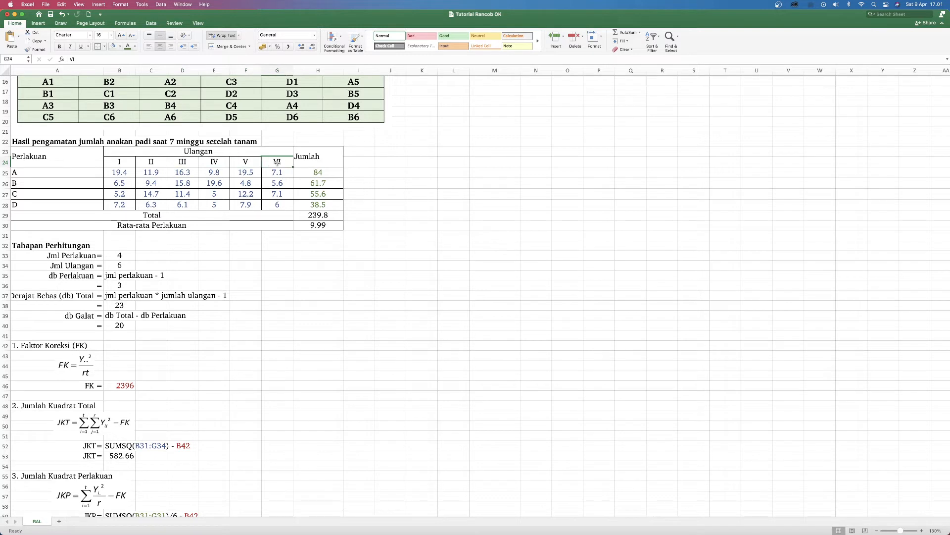
Step: Inspect the formulas for the treatment degrees of freedom (db Perlakuan) and the total degrees of freedom (db Total)
{"action": "left_click", "coordinate": [121, 255]}
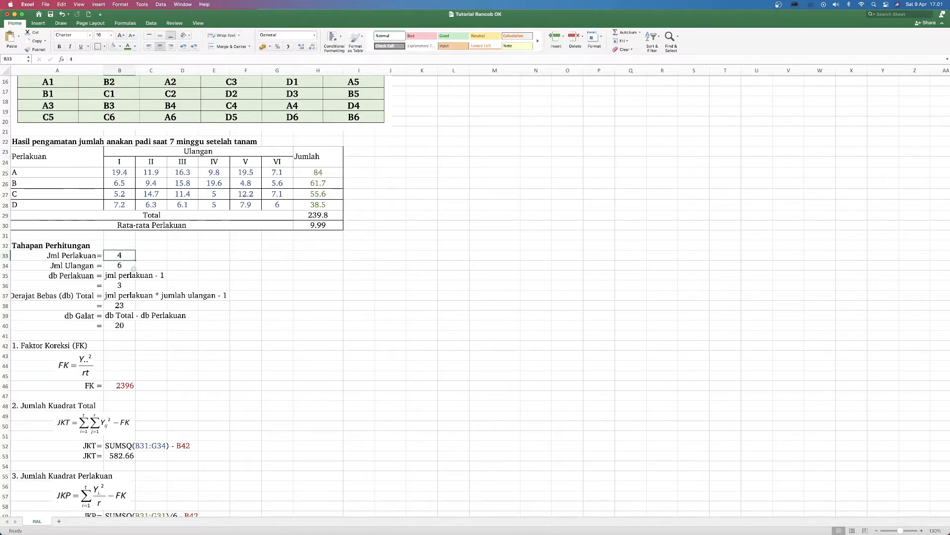
{"action": "left_click", "coordinate": [119, 285]}
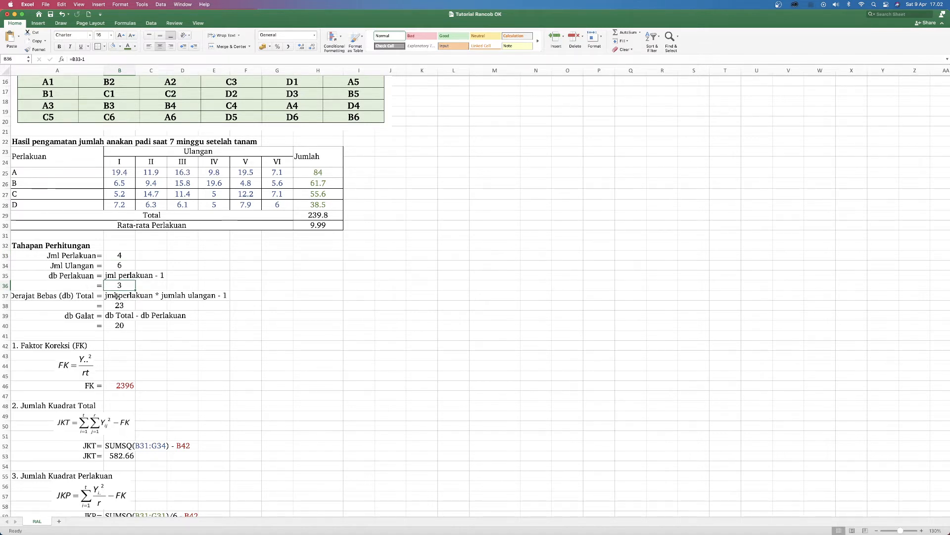
{"action": "left_click", "coordinate": [116, 295]}
{"action": "left_click", "coordinate": [71, 295]}
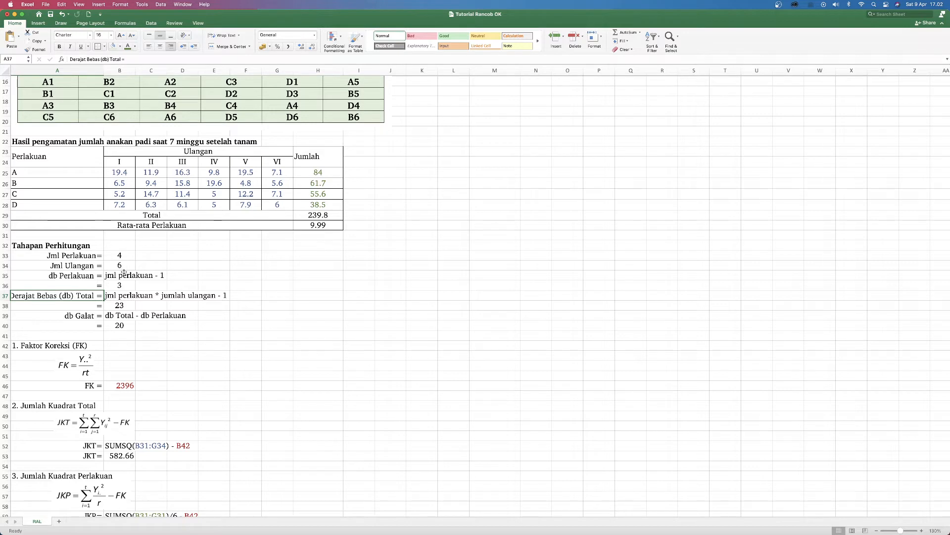
{"action": "left_click", "coordinate": [120, 307]}
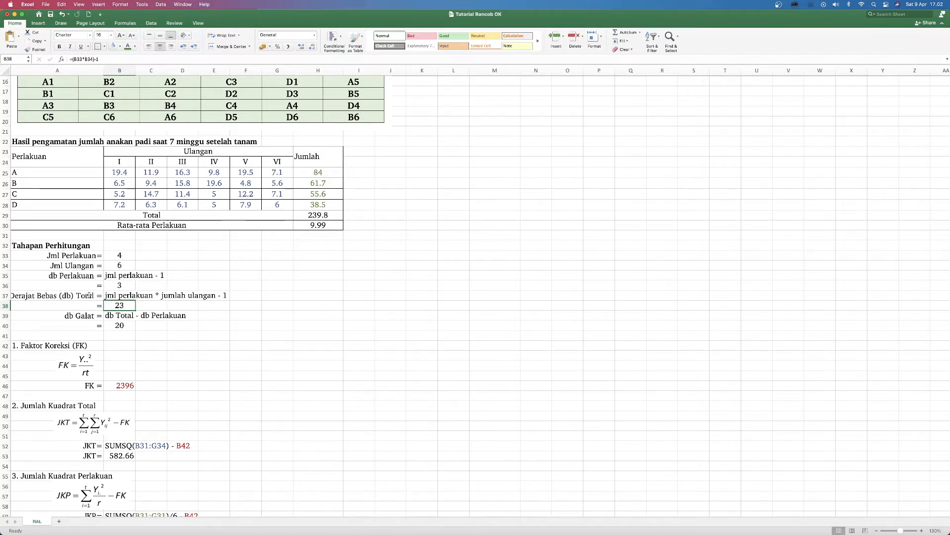
Step: Trace the error degrees of freedom (db Galat) back to the db Total and db Perlakuan cells and inspect its formula
{"action": "left_click", "coordinate": [90, 295]}
{"action": "left_click", "coordinate": [92, 276]}
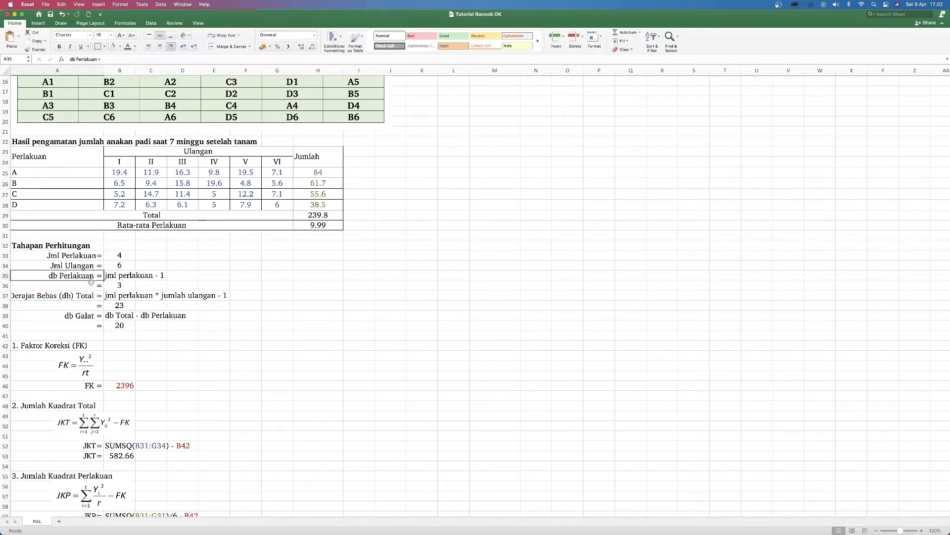
{"action": "left_click", "coordinate": [121, 307]}
{"action": "left_click", "coordinate": [131, 286]}
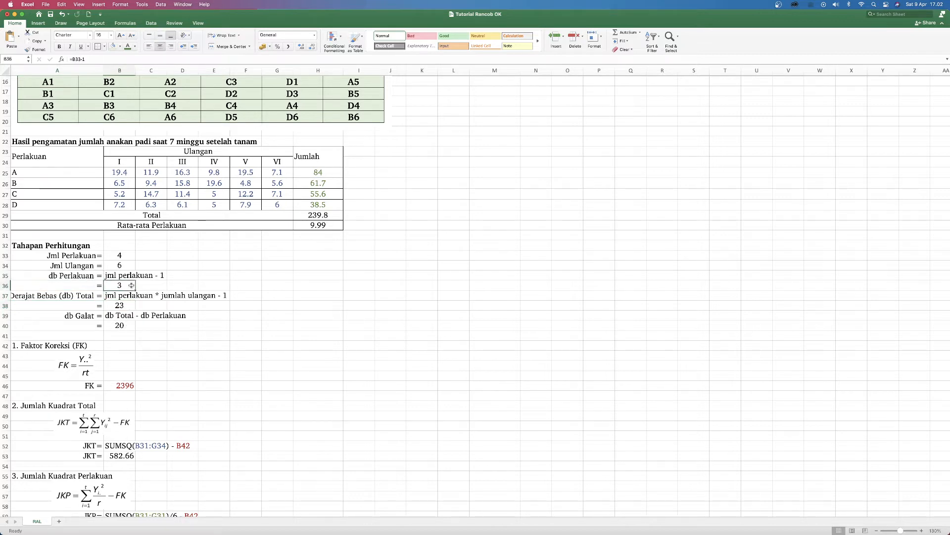
{"action": "left_click", "coordinate": [121, 326]}
Step: Inspect the Faktor Koreksi (FK) formula in B46 and the grand total cell it refers to
{"action": "scroll", "coordinate": [150, 326], "scroll_direction": "down", "scroll_amount": 5}
{"action": "scroll", "coordinate": [150, 326], "scroll_direction": "down", "scroll_amount": 2}
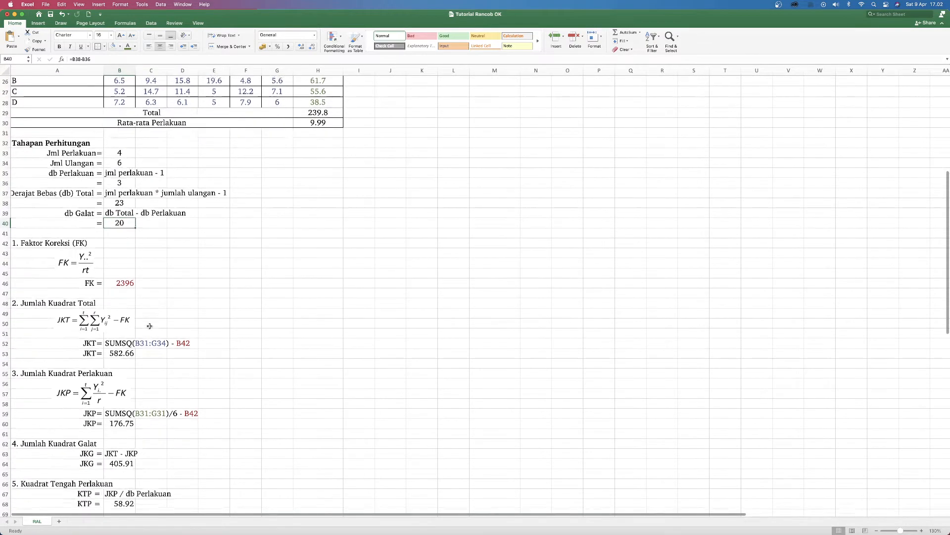
{"action": "scroll", "coordinate": [118, 317], "scroll_direction": "right", "scroll_amount": 1}
{"action": "scroll", "coordinate": [111, 310], "scroll_direction": "left", "scroll_amount": 1}
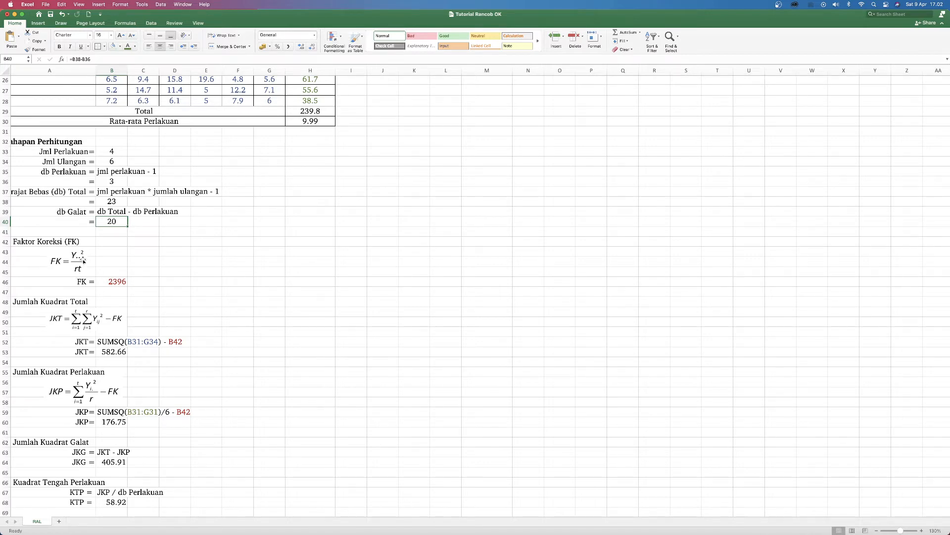
{"action": "double_click", "coordinate": [105, 282]}
{"action": "scroll", "coordinate": [317, 178], "scroll_direction": "up", "scroll_amount": 5}
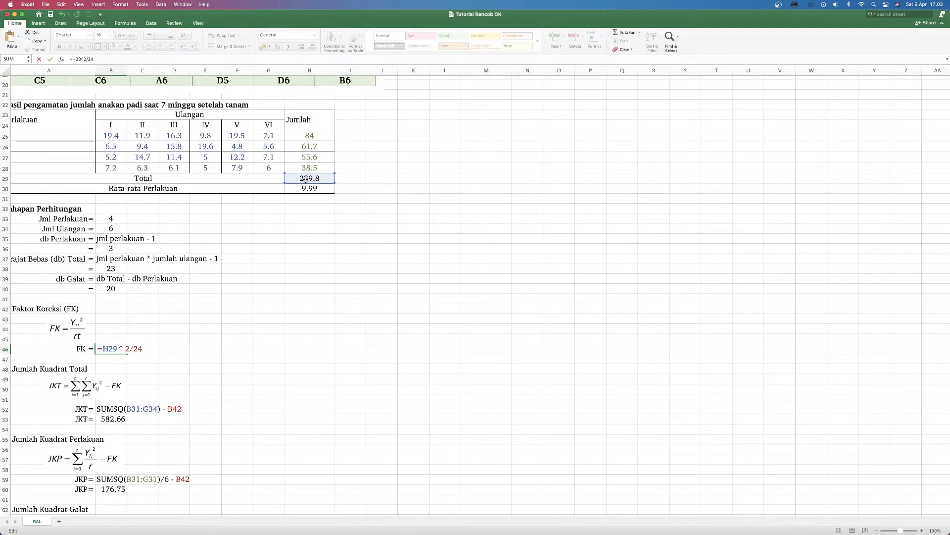
{"action": "key", "text": "Return"}
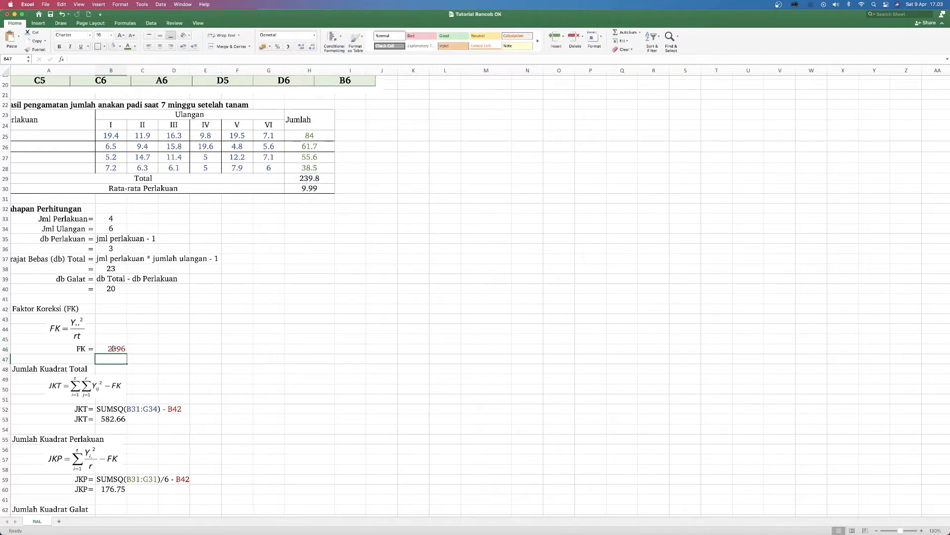
{"action": "left_click", "coordinate": [113, 349]}
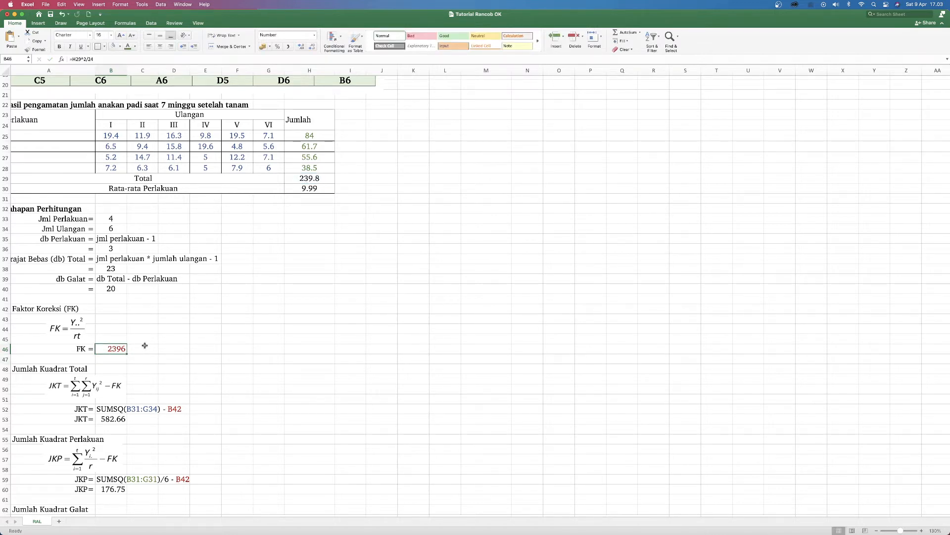
Step: Locate the Jumlah Kuadrat Total section and inspect the JKT formula in B53 with its highlighted references
{"action": "scroll", "coordinate": [143, 345], "scroll_direction": "down", "scroll_amount": 2}
{"action": "scroll", "coordinate": [143, 346], "scroll_direction": "left", "scroll_amount": 1}
{"action": "scroll", "coordinate": [144, 345], "scroll_direction": "up", "scroll_amount": 2}
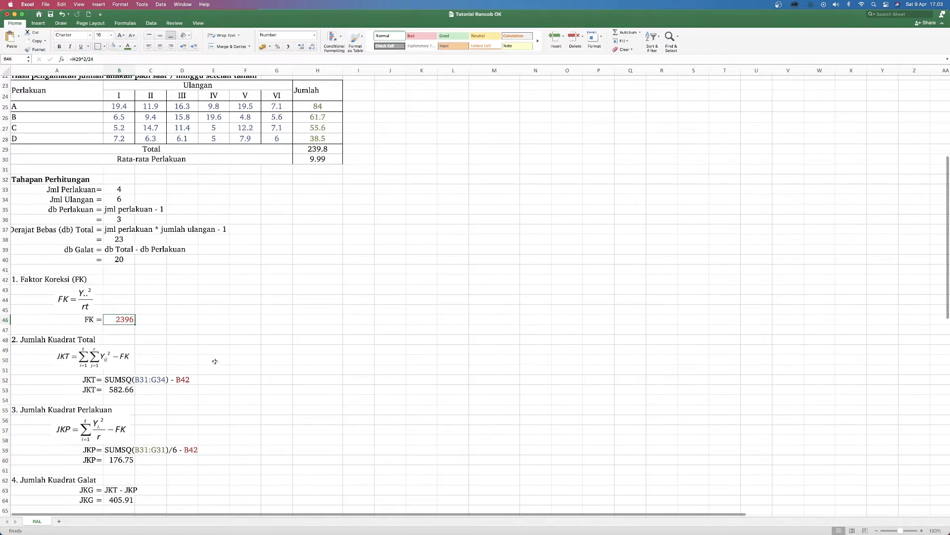
{"action": "scroll", "coordinate": [213, 364], "scroll_direction": "down", "scroll_amount": 1}
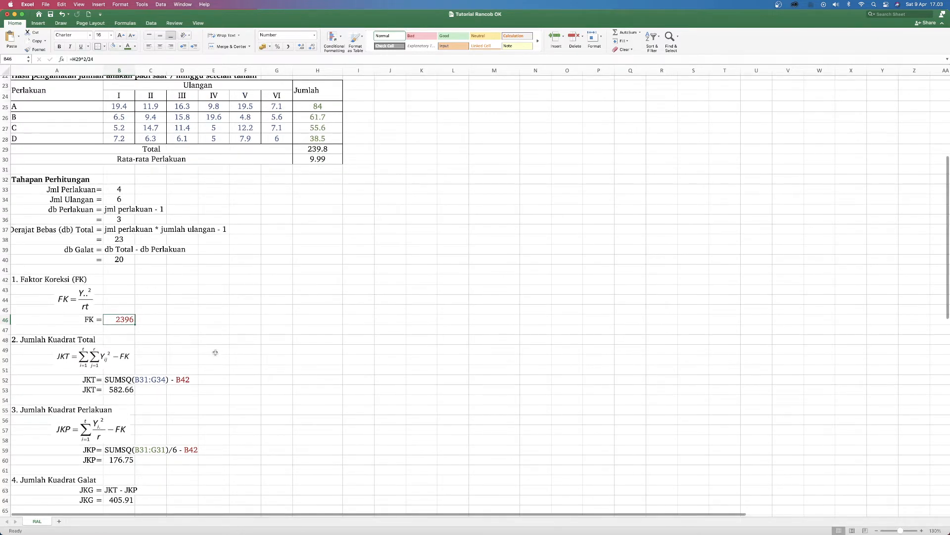
{"action": "scroll", "coordinate": [56, 339], "scroll_direction": "left", "scroll_amount": 1}
{"action": "left_click", "coordinate": [57, 340]}
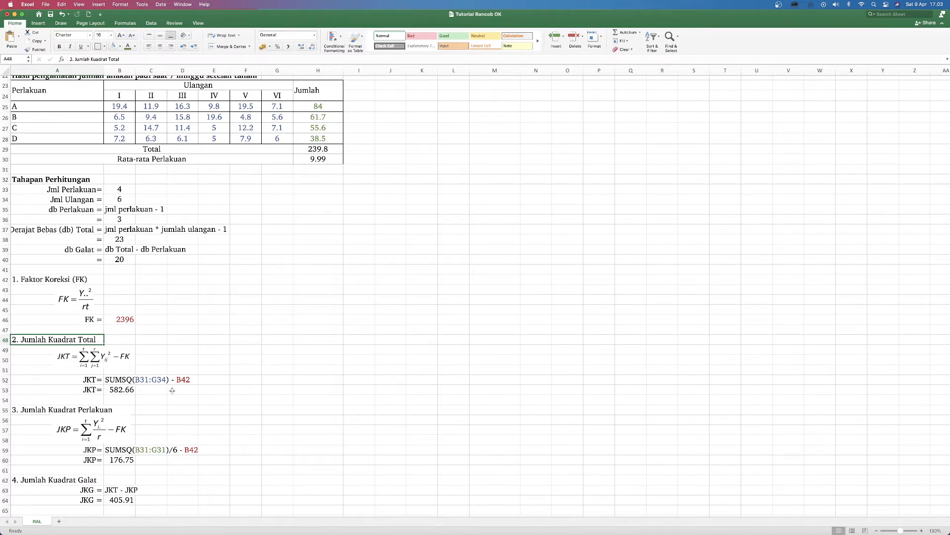
{"action": "scroll", "coordinate": [246, 180], "scroll_direction": "right", "scroll_amount": 1}
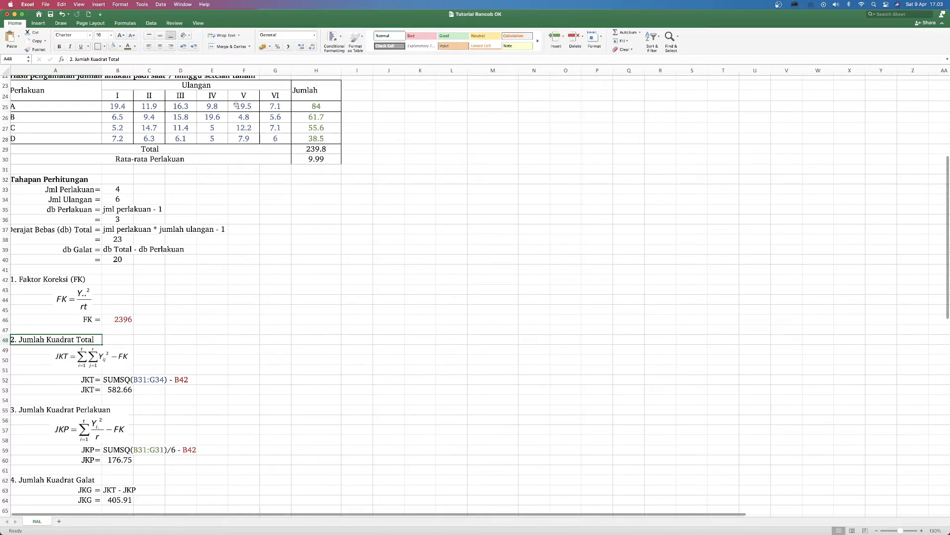
{"action": "scroll", "coordinate": [232, 104], "scroll_direction": "up", "scroll_amount": 1}
{"action": "scroll", "coordinate": [153, 110], "scroll_direction": "left", "scroll_amount": 2}
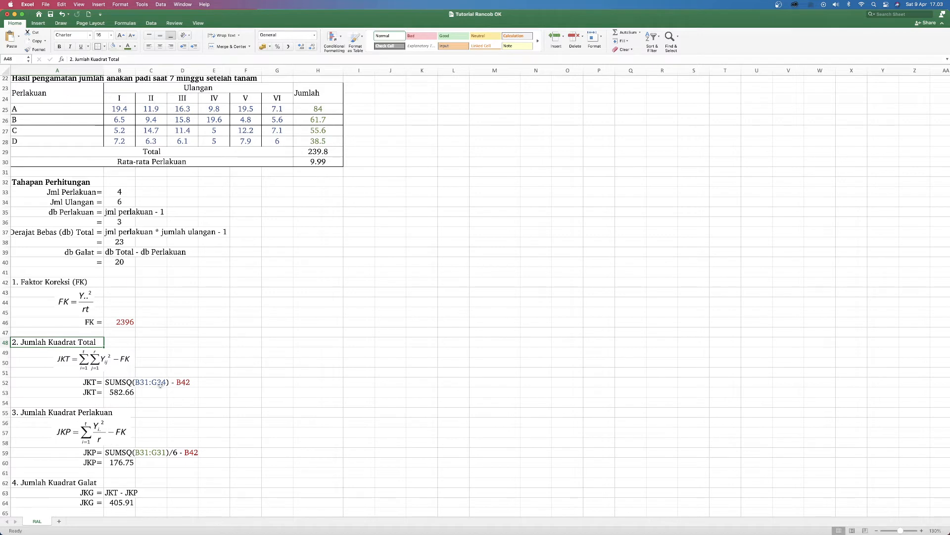
{"action": "double_click", "coordinate": [110, 392]}
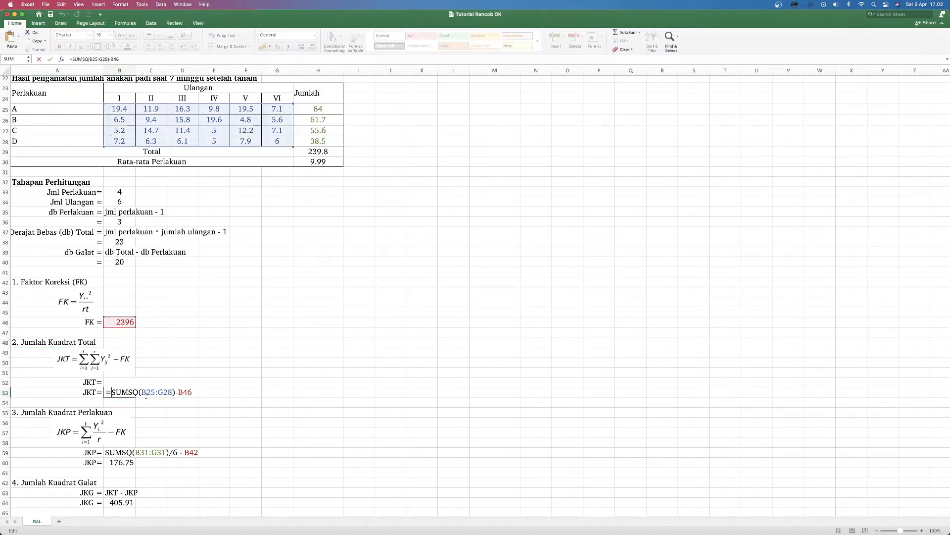
{"action": "key", "text": "Escape"}
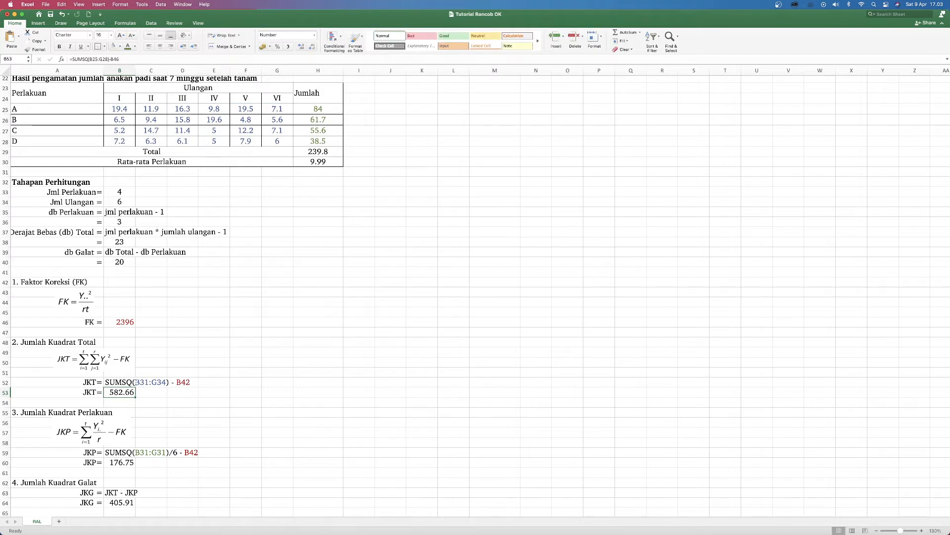
Step: Trace the JKT formula's terms to the observations in B25:G28 and the FK cell, and recheck the formula in B53
{"action": "left_click", "coordinate": [136, 382]}
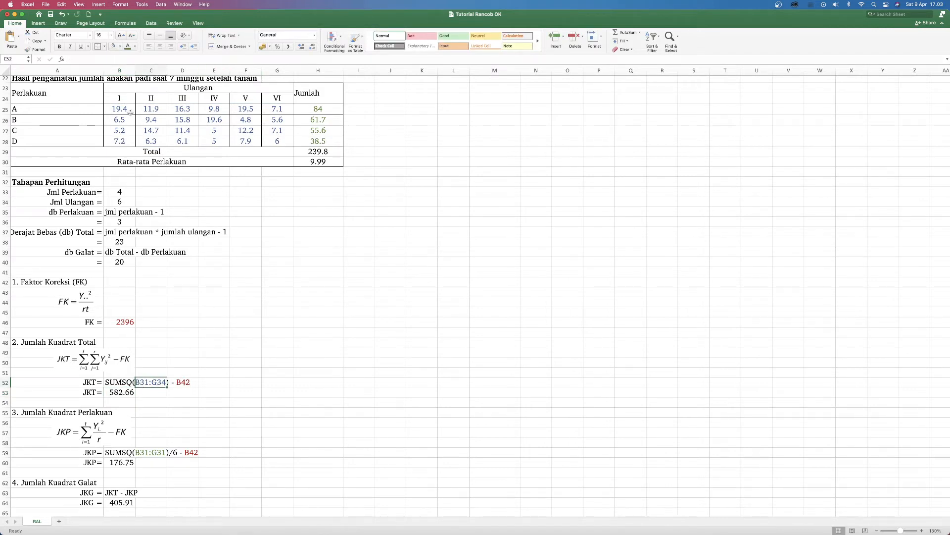
{"action": "left_click_drag", "start_coordinate": [130, 111], "coordinate": [277, 140]}
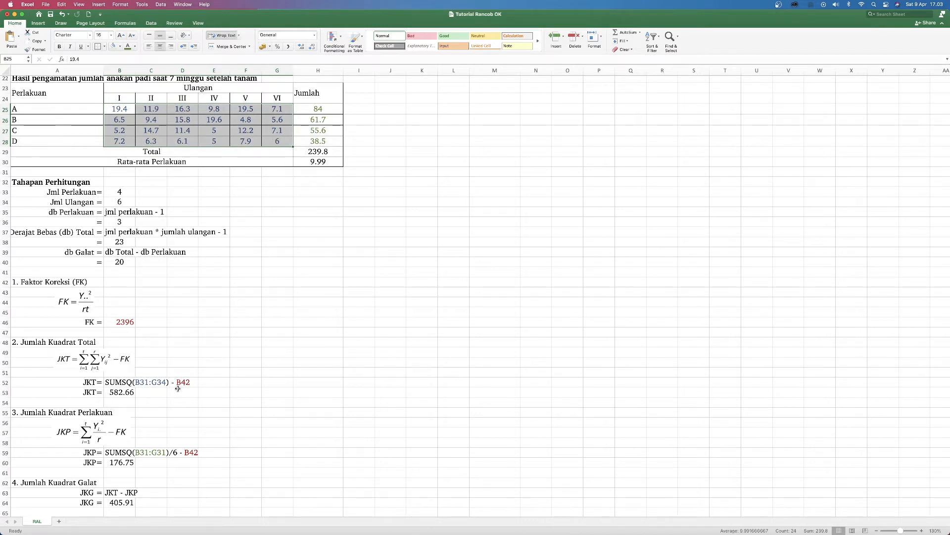
{"action": "left_click", "coordinate": [119, 325]}
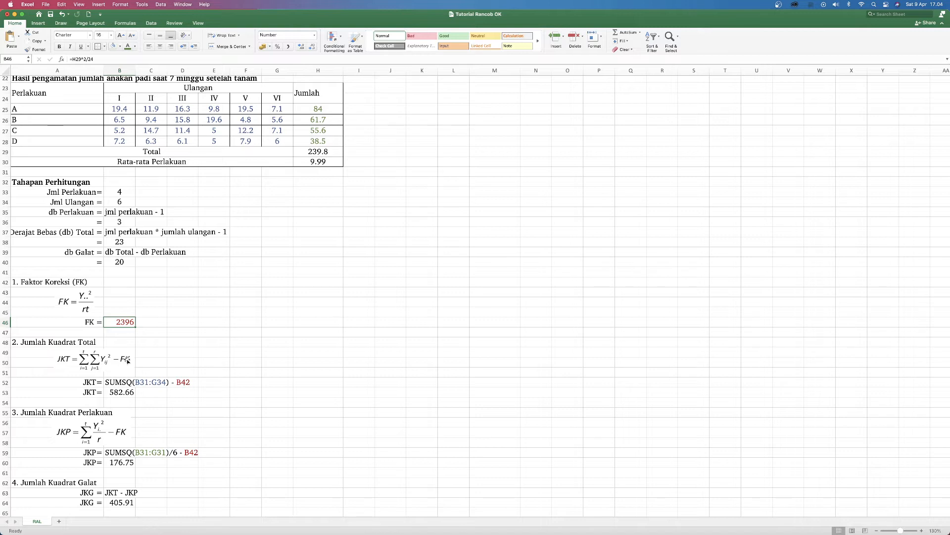
{"action": "left_click", "coordinate": [120, 391]}
{"action": "double_click", "coordinate": [119, 391]}
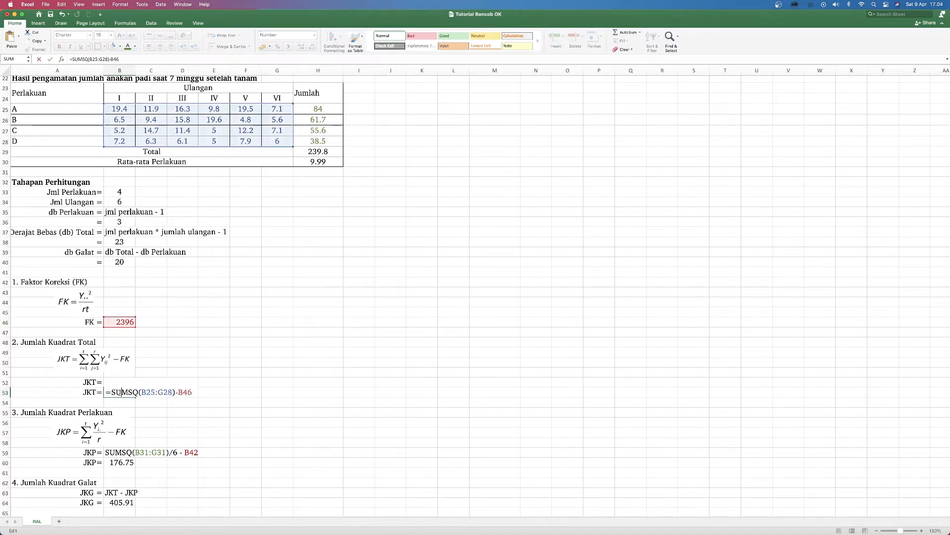
{"action": "key", "text": "Return"}
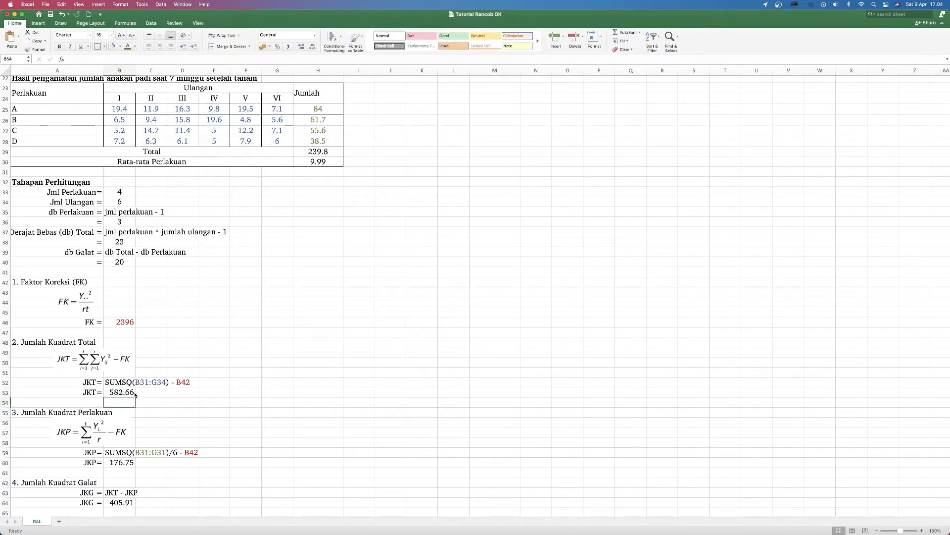
Step: Compare the Jumlah Kuadrat Perlakuan (JKP) formula with the treatment totals in H25:H28 and the replicate values behind them
{"action": "scroll", "coordinate": [135, 394], "scroll_direction": "down", "scroll_amount": 5}
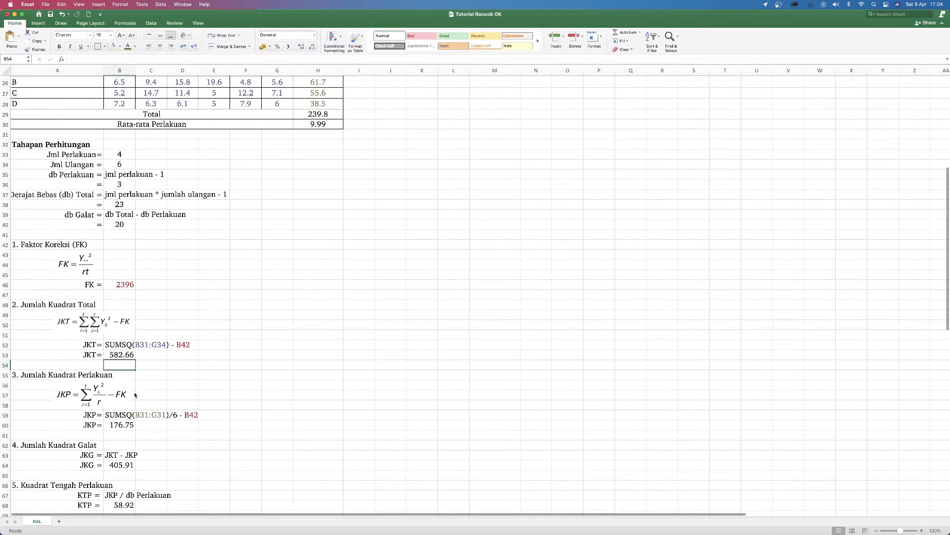
{"action": "scroll", "coordinate": [135, 394], "scroll_direction": "down", "scroll_amount": 1}
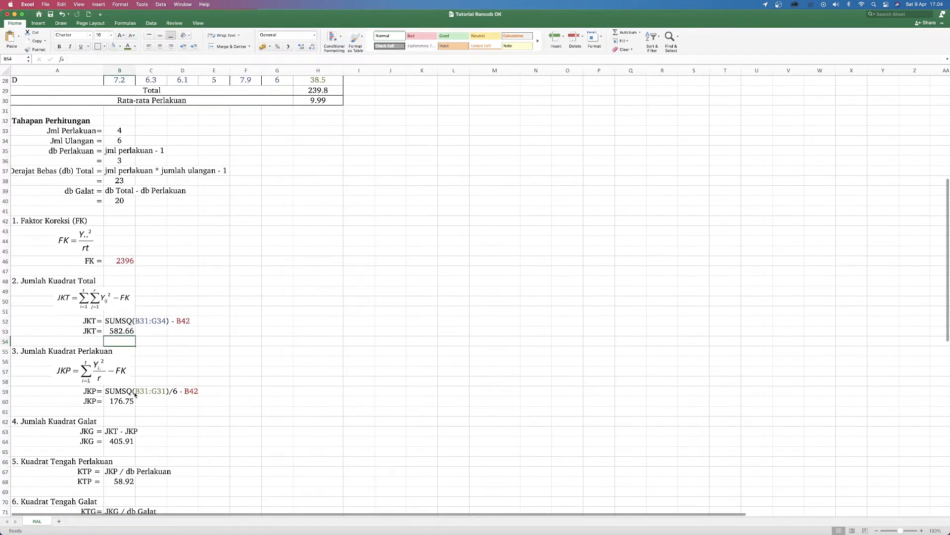
{"action": "scroll", "coordinate": [134, 394], "scroll_direction": "down", "scroll_amount": 3}
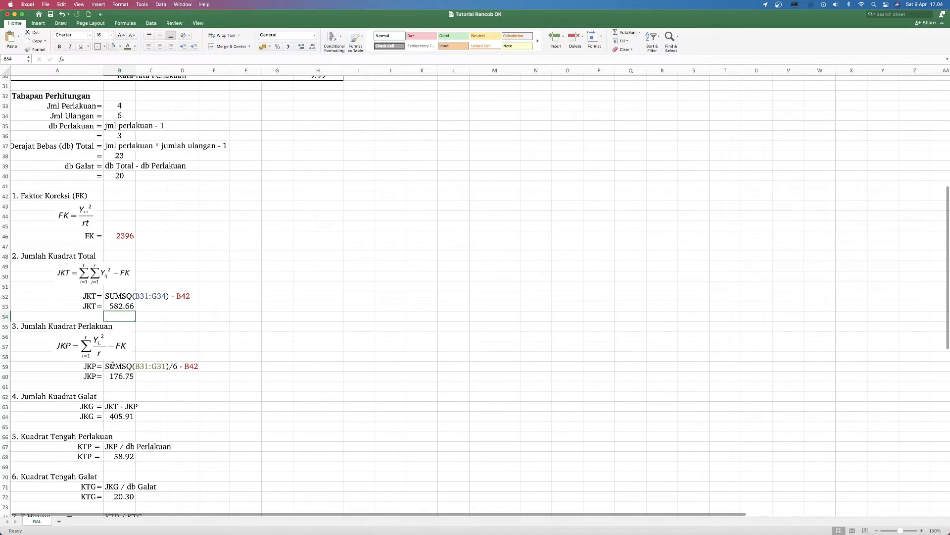
{"action": "scroll", "coordinate": [113, 365], "scroll_direction": "down", "scroll_amount": 2}
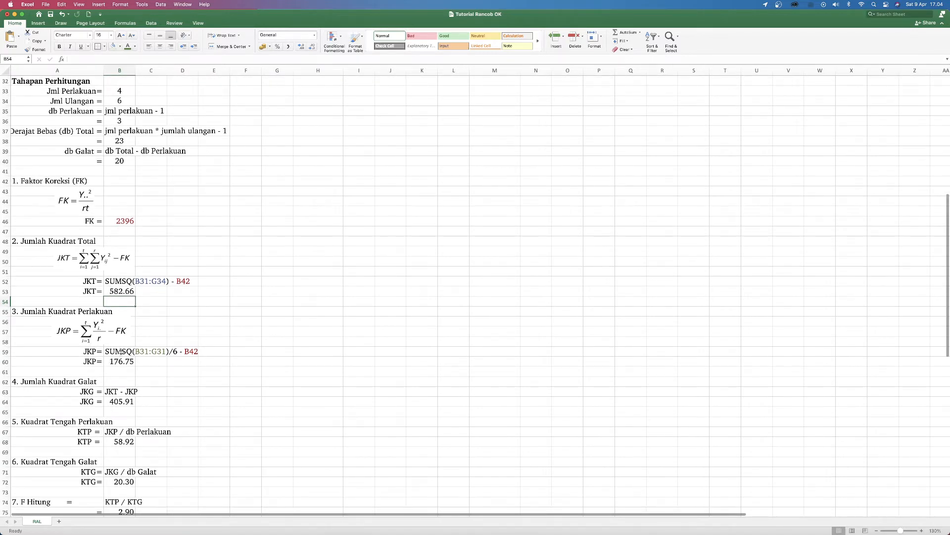
{"action": "scroll", "coordinate": [154, 349], "scroll_direction": "up", "scroll_amount": 6}
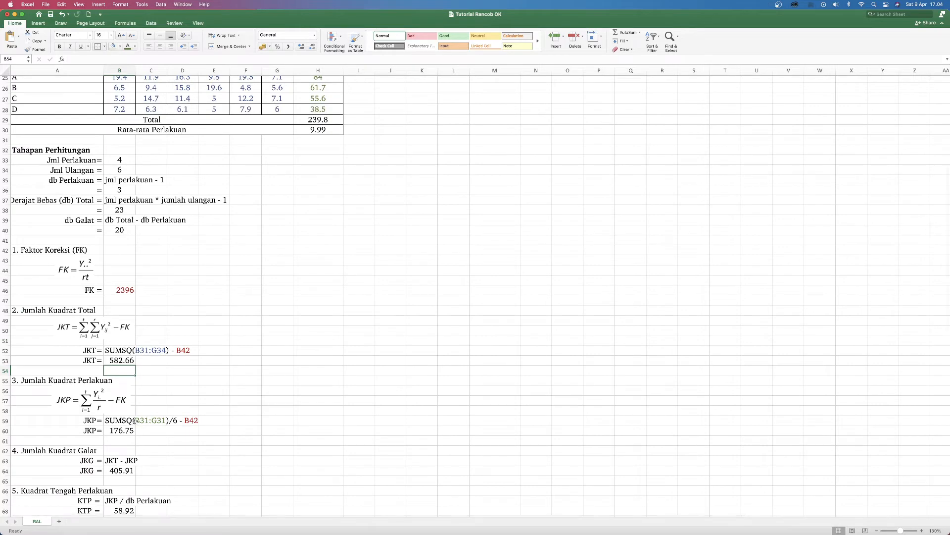
{"action": "scroll", "coordinate": [314, 80], "scroll_direction": "up", "scroll_amount": 1}
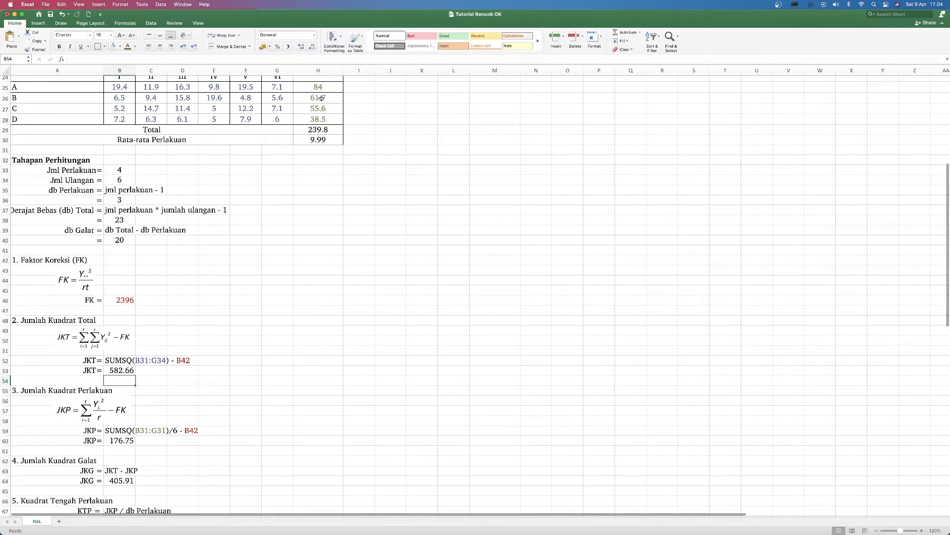
{"action": "left_click_drag", "start_coordinate": [318, 87], "coordinate": [315, 118]}
{"action": "scroll", "coordinate": [297, 116], "scroll_direction": "up", "scroll_amount": 2}
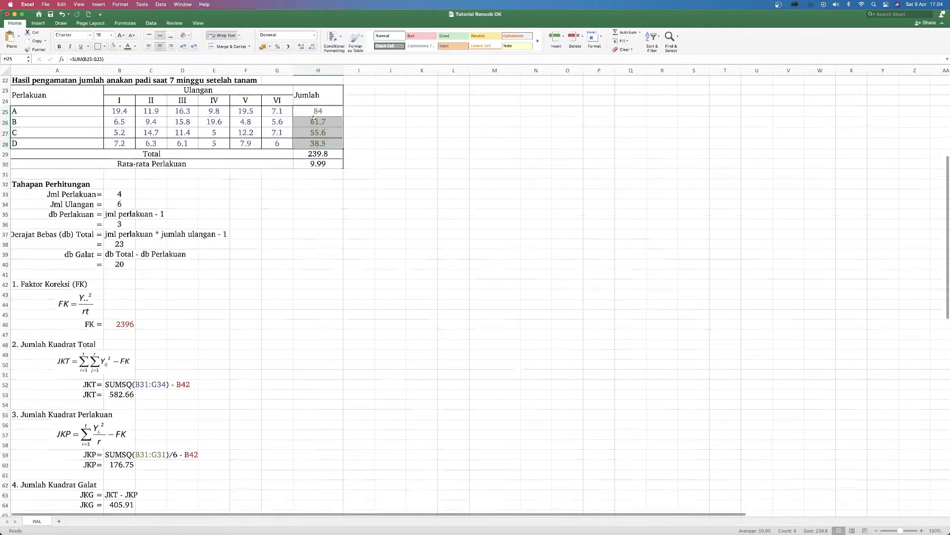
{"action": "left_click_drag", "start_coordinate": [119, 112], "coordinate": [253, 111]}
{"action": "left_click", "coordinate": [338, 110]}
{"action": "left_click_drag", "start_coordinate": [117, 122], "coordinate": [319, 141]}
{"action": "left_click", "coordinate": [337, 123]}
Step: Inspect the formula of the JKP result in B60
{"action": "scroll", "coordinate": [319, 142], "scroll_direction": "down", "scroll_amount": 6}
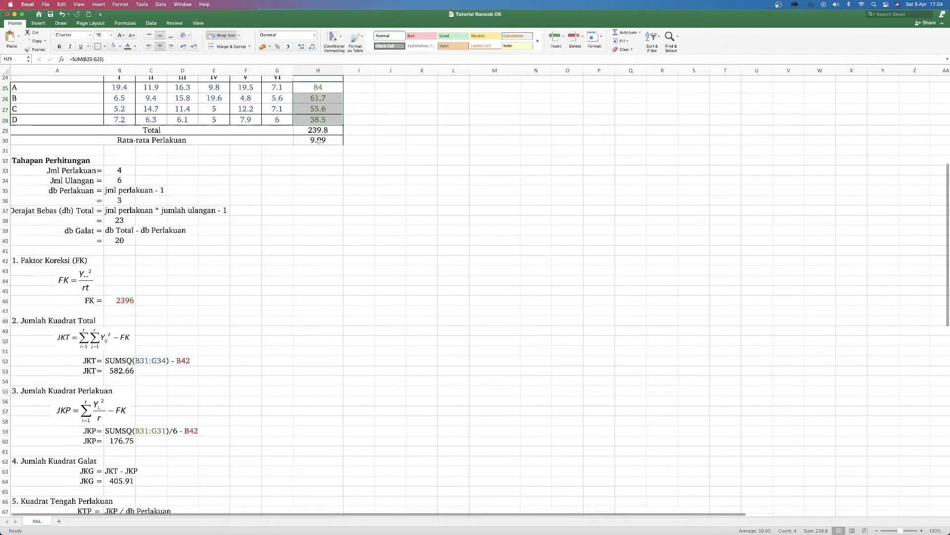
{"action": "scroll", "coordinate": [320, 141], "scroll_direction": "down", "scroll_amount": 6}
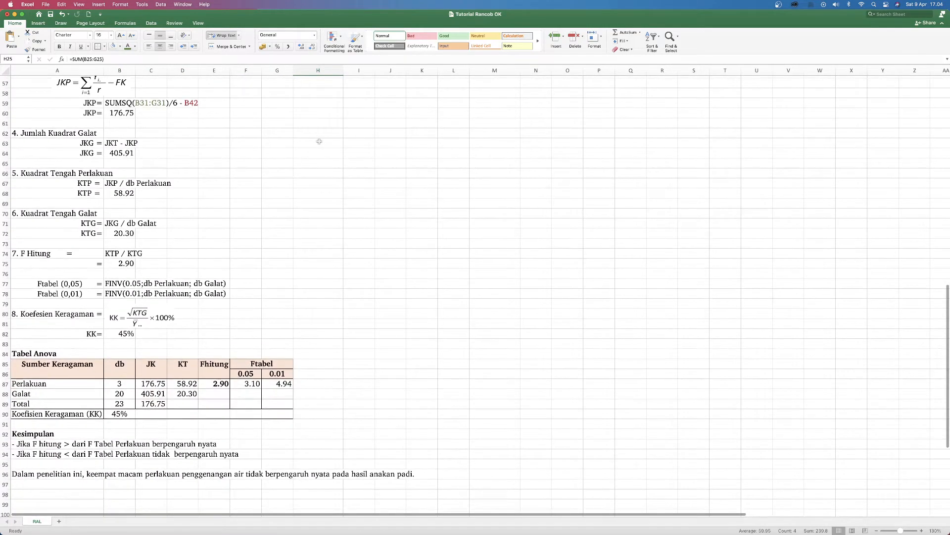
{"action": "left_click", "coordinate": [234, 150]}
{"action": "scroll", "coordinate": [208, 154], "scroll_direction": "up", "scroll_amount": 3}
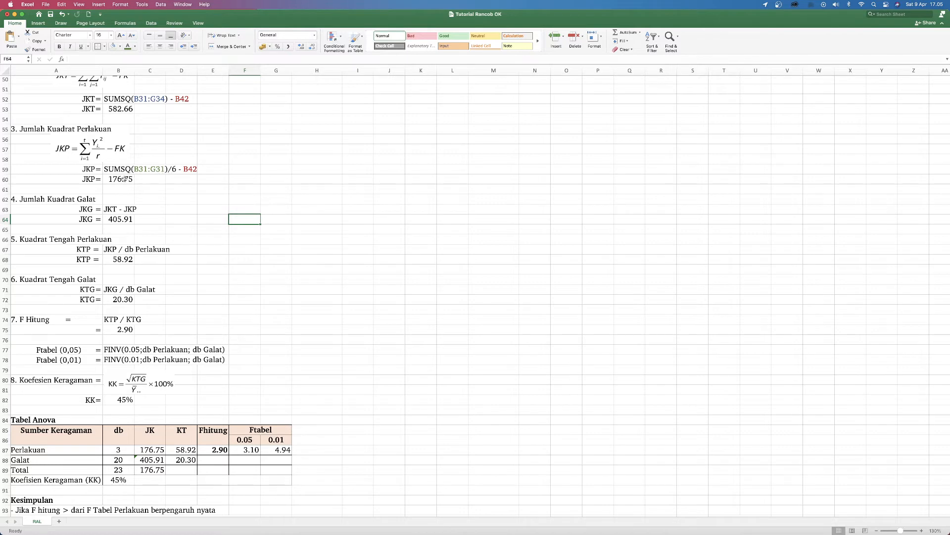
{"action": "left_click", "coordinate": [118, 179]}
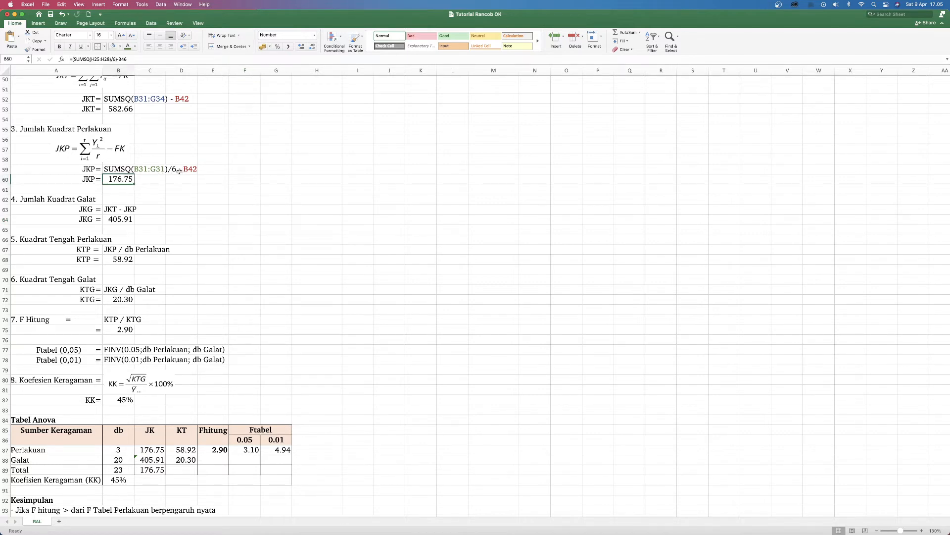
Step: Trace Jumlah Kuadrat Galat (JKG) back to the JKT and JKP result cells and inspect its formula in B64
{"action": "scroll", "coordinate": [124, 185], "scroll_direction": "left", "scroll_amount": 1}
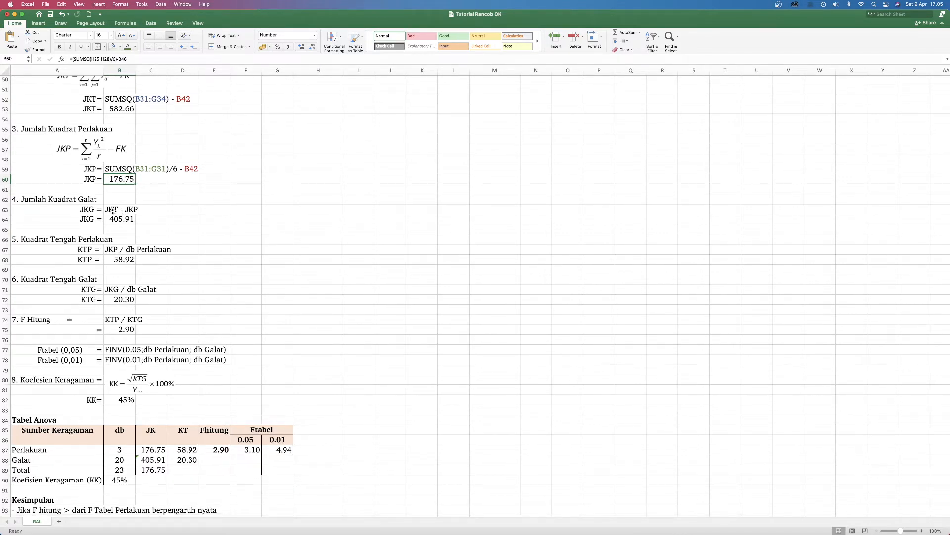
{"action": "scroll", "coordinate": [113, 210], "scroll_direction": "up", "scroll_amount": 4}
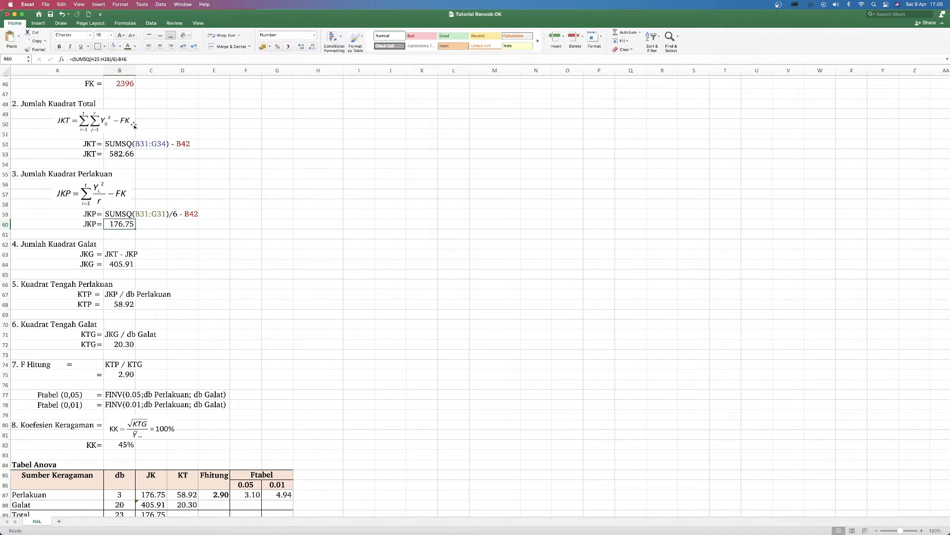
{"action": "left_click", "coordinate": [117, 154]}
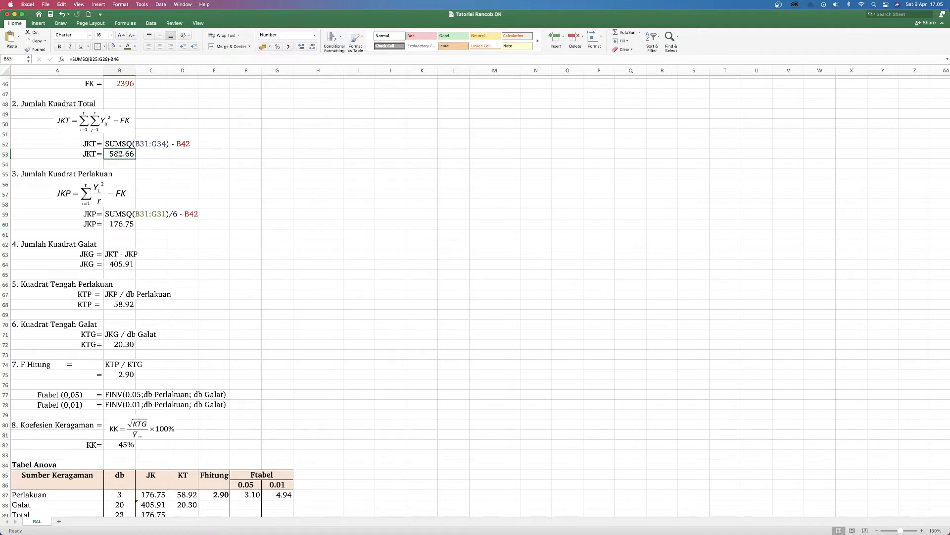
{"action": "left_click", "coordinate": [118, 225]}
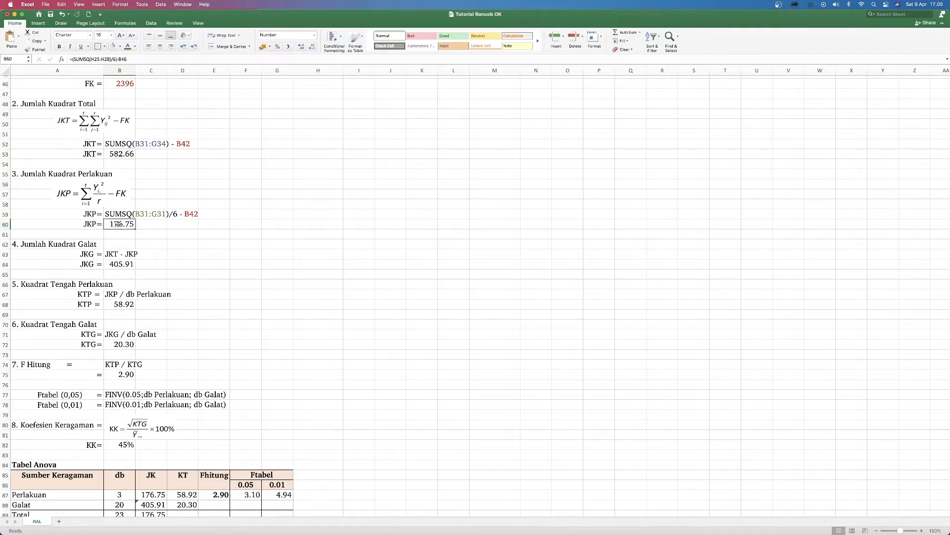
{"action": "left_click", "coordinate": [118, 266]}
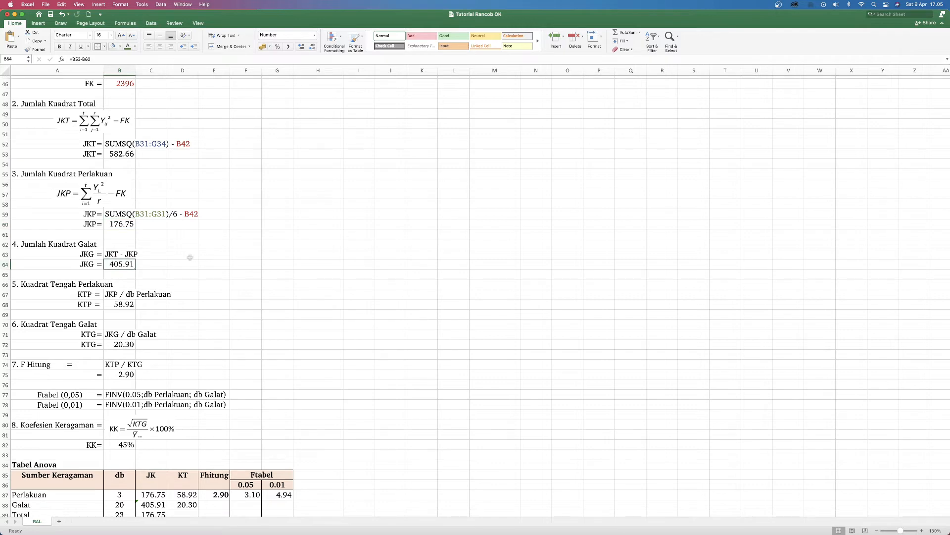
Step: Trace Kuadrat Tengah Perlakuan (KTP) back to the JKP result and the db Perlakuan cell B36, and return to the KTP result row
{"action": "scroll", "coordinate": [191, 257], "scroll_direction": "down", "scroll_amount": 4}
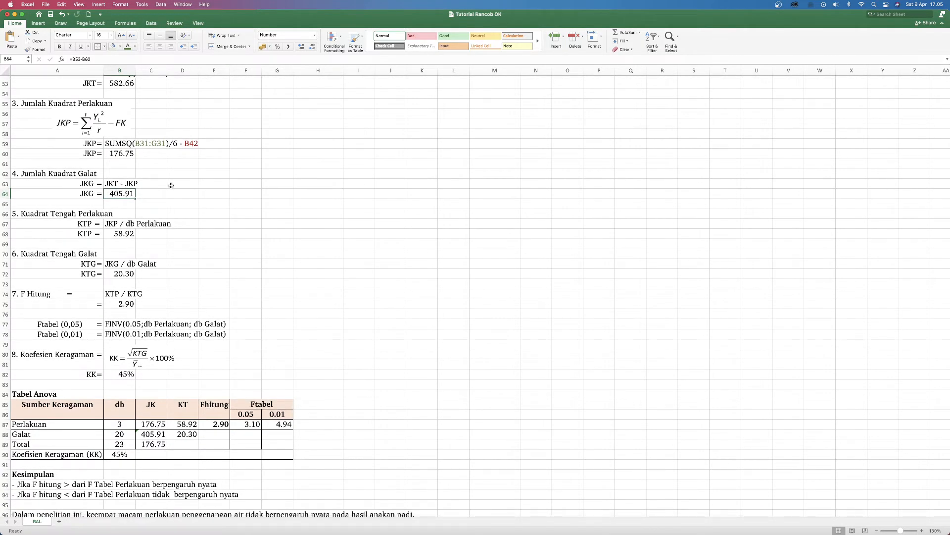
{"action": "left_click", "coordinate": [37, 214]}
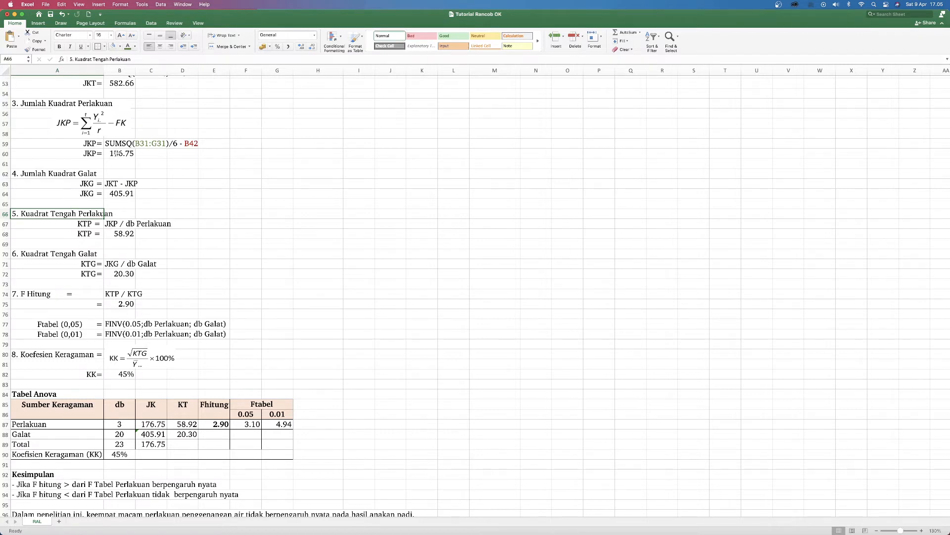
{"action": "left_click", "coordinate": [92, 156]}
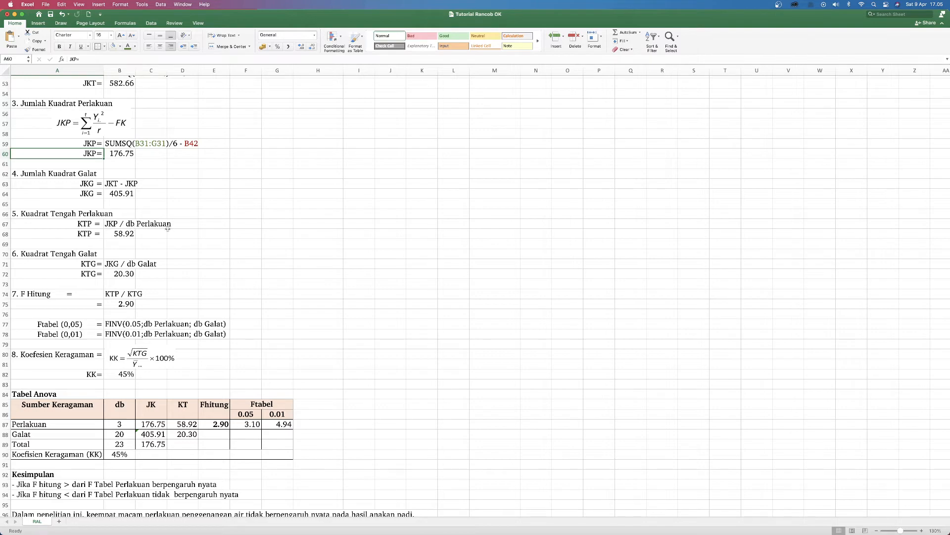
{"action": "scroll", "coordinate": [139, 228], "scroll_direction": "up", "scroll_amount": 3}
{"action": "scroll", "coordinate": [139, 228], "scroll_direction": "up", "scroll_amount": 15}
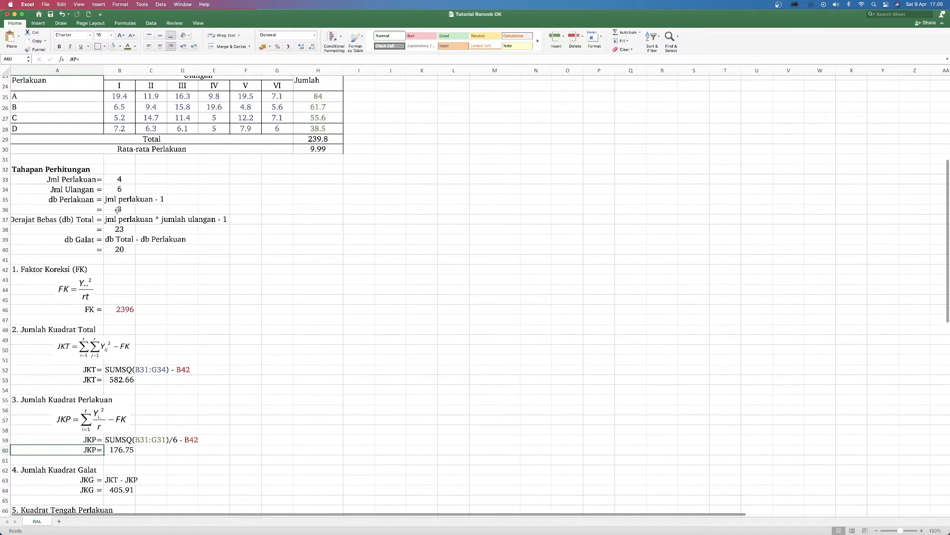
{"action": "left_click", "coordinate": [116, 211]}
{"action": "scroll", "coordinate": [137, 213], "scroll_direction": "down", "scroll_amount": 20}
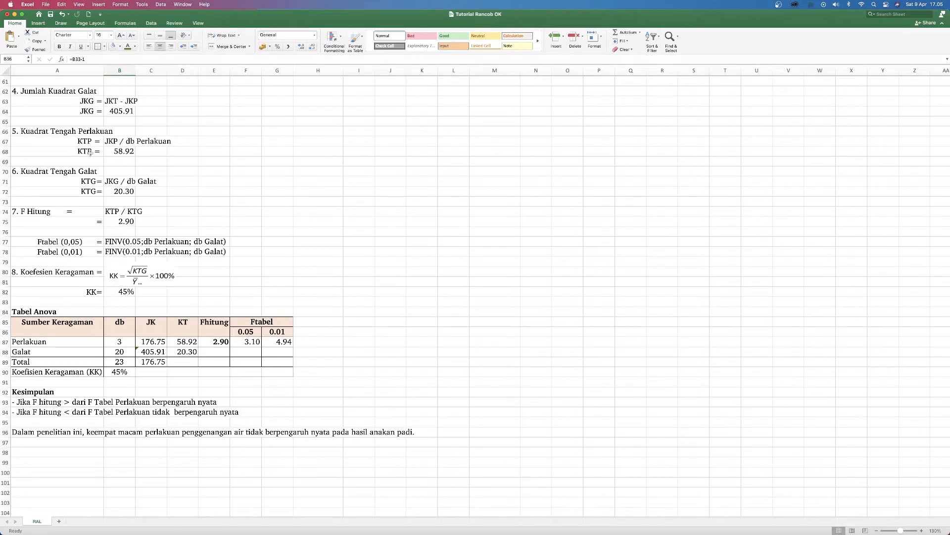
{"action": "scroll", "coordinate": [89, 153], "scroll_direction": "up", "scroll_amount": 2}
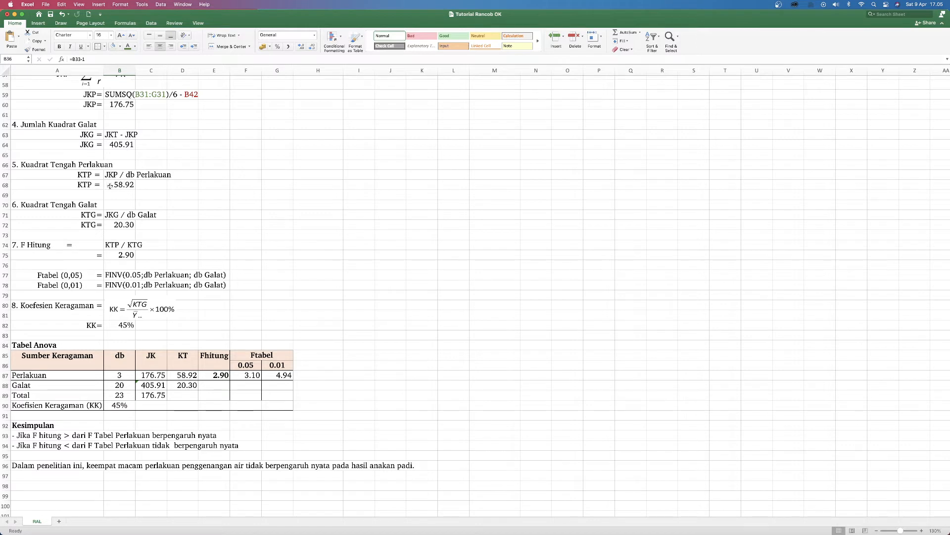
{"action": "left_click", "coordinate": [94, 185]}
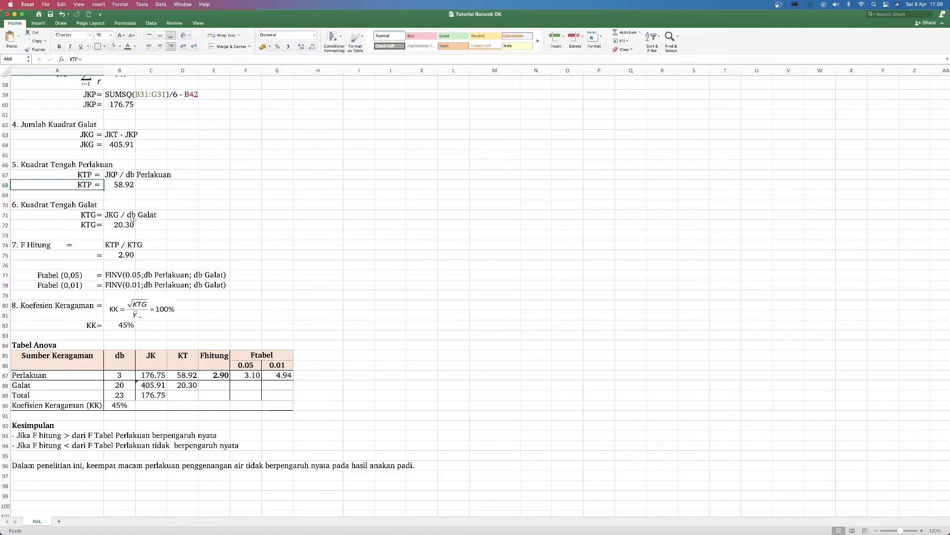
Step: Trace Kuadrat Tengah Galat (KTG) back to the db Galat cell B40 and inspect its formula in B72
{"action": "scroll", "coordinate": [130, 218], "scroll_direction": "up", "scroll_amount": 15}
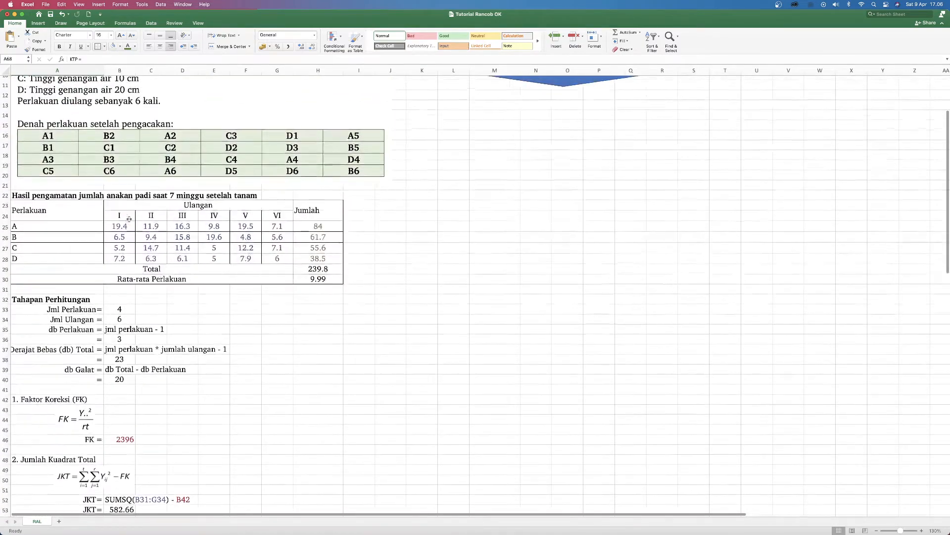
{"action": "scroll", "coordinate": [103, 340], "scroll_direction": "down", "scroll_amount": 1}
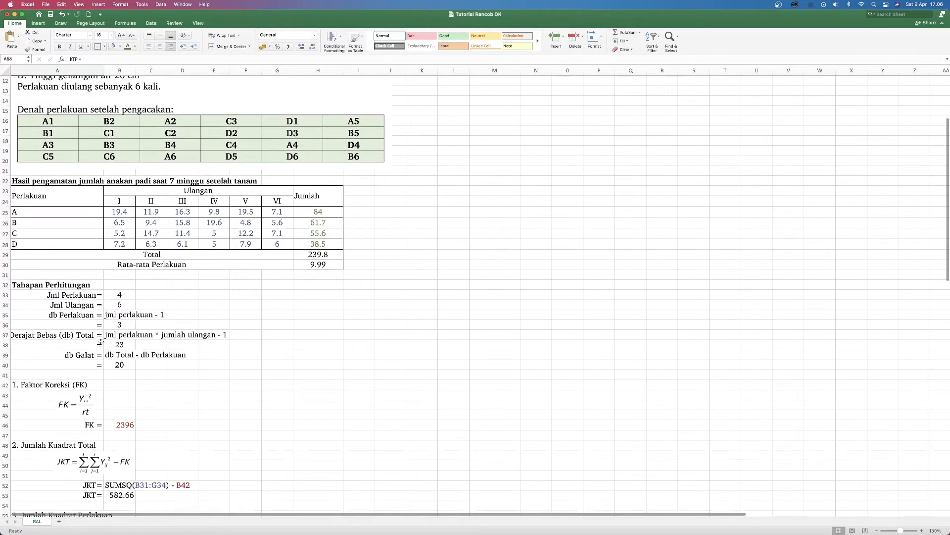
{"action": "left_click", "coordinate": [119, 366]}
{"action": "scroll", "coordinate": [119, 366], "scroll_direction": "down", "scroll_amount": 15}
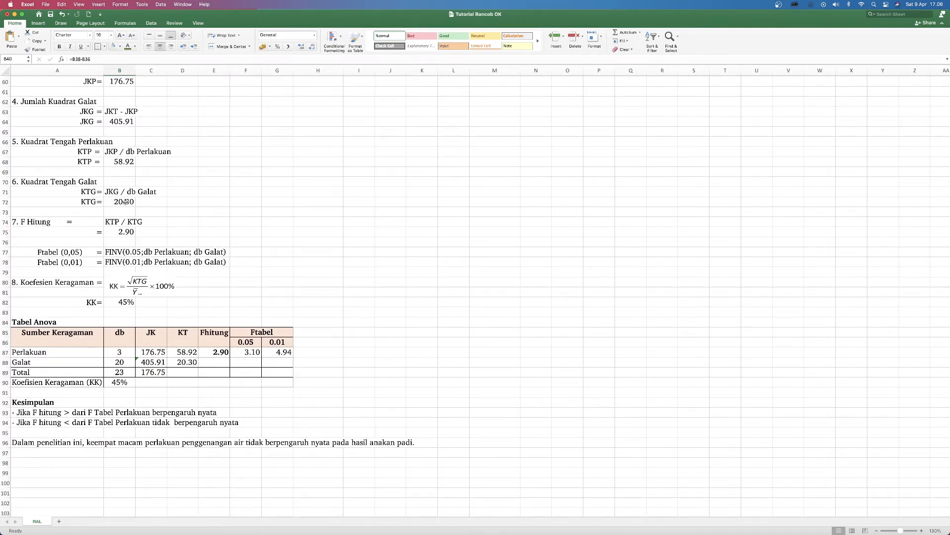
{"action": "double_click", "coordinate": [125, 201]}
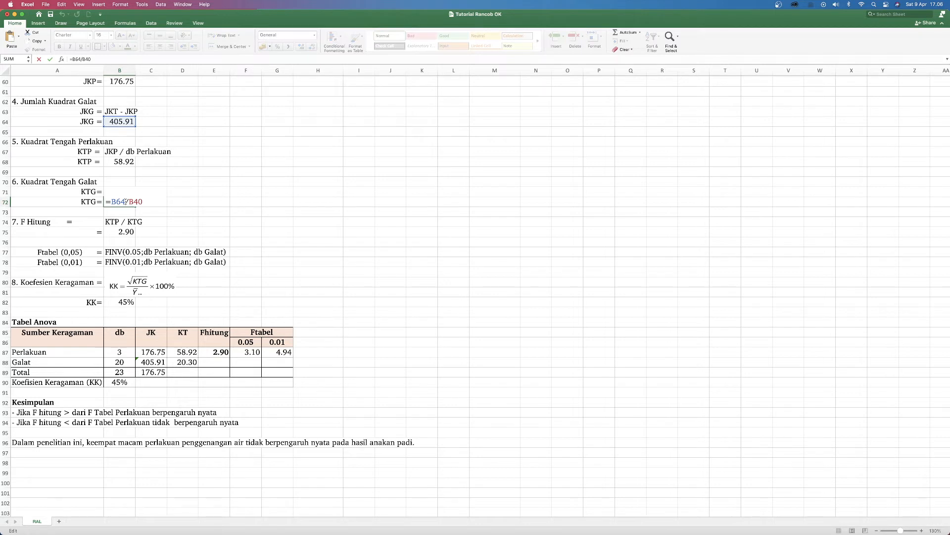
{"action": "key", "text": "Return"}
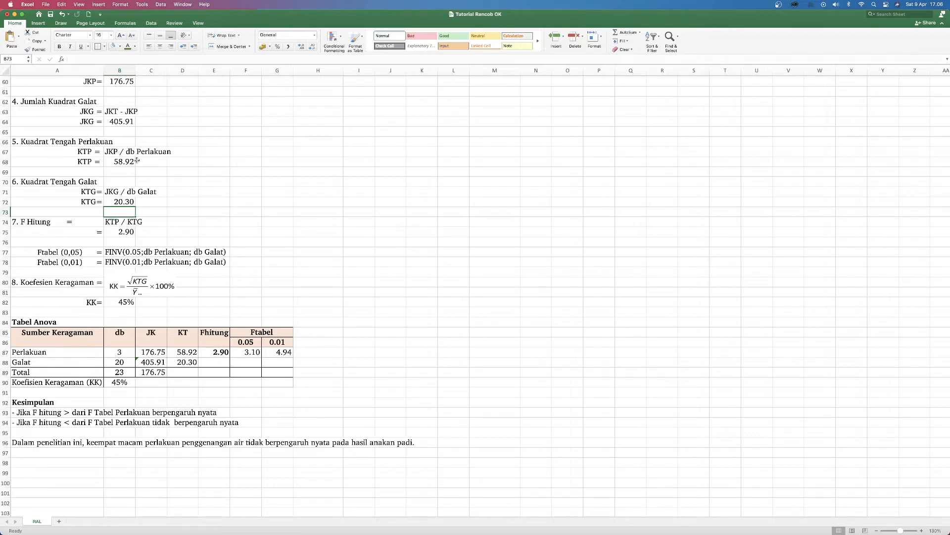
Step: Trace F Hitung back to the KTP and KTG result rows and inspect its formula in B75
{"action": "left_click", "coordinate": [96, 161]}
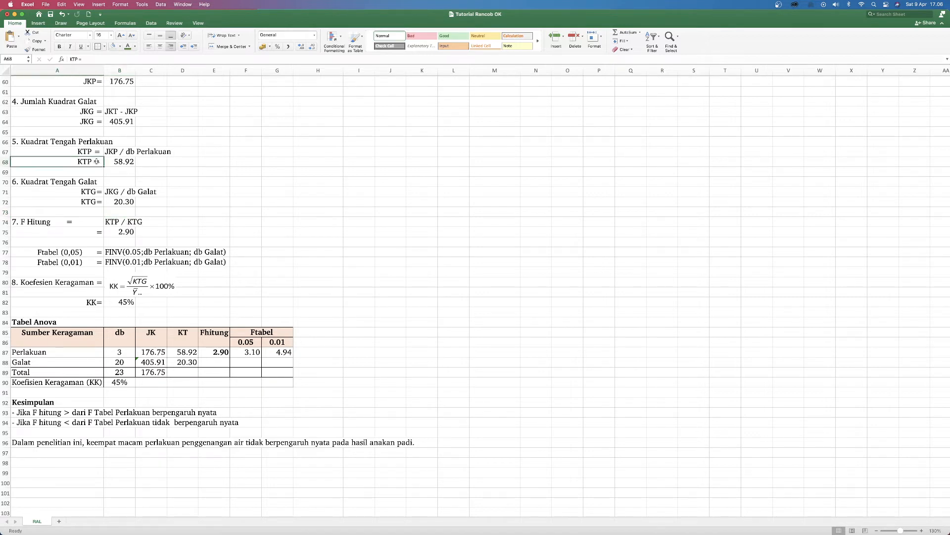
{"action": "left_click", "coordinate": [90, 201]}
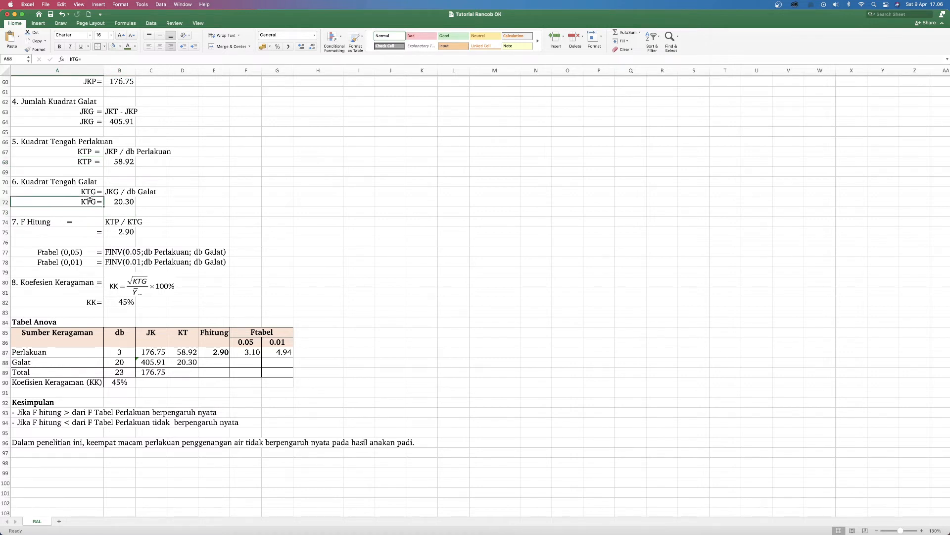
{"action": "left_click", "coordinate": [120, 233]}
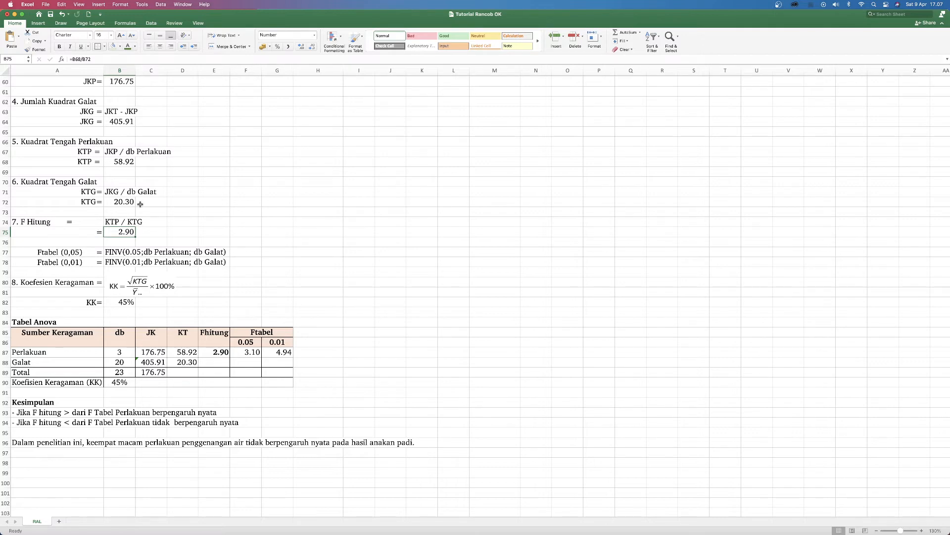
Step: Trace Koefisien Keragaman (KK) back to the KTG row and the overall mean in H30, and return to the KK result row
{"action": "left_click", "coordinate": [92, 200]}
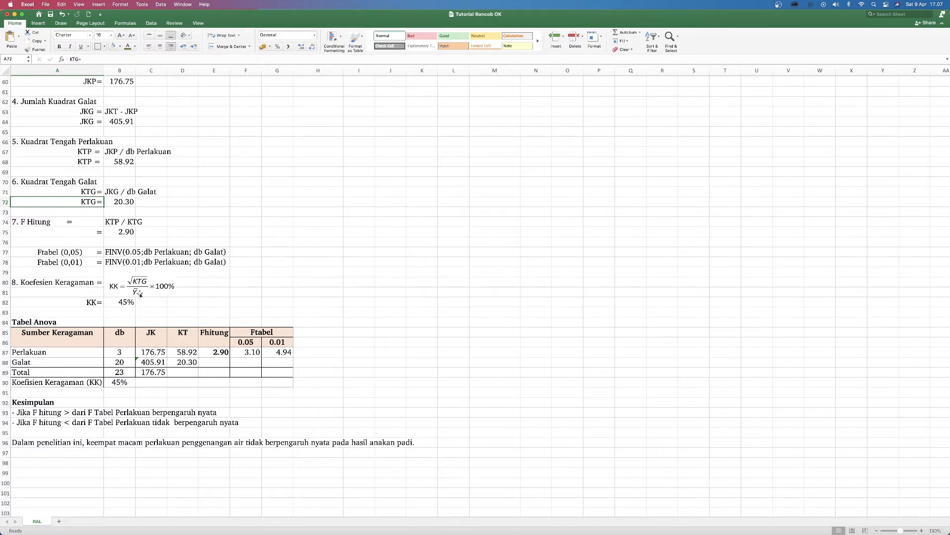
{"action": "scroll", "coordinate": [295, 289], "scroll_direction": "up", "scroll_amount": 15}
{"action": "left_click", "coordinate": [326, 300]}
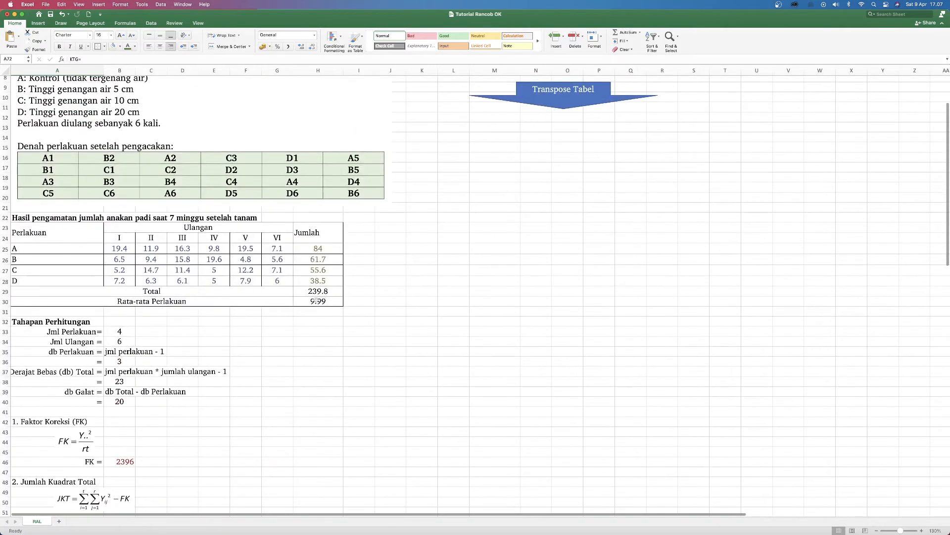
{"action": "scroll", "coordinate": [345, 306], "scroll_direction": "down", "scroll_amount": 15}
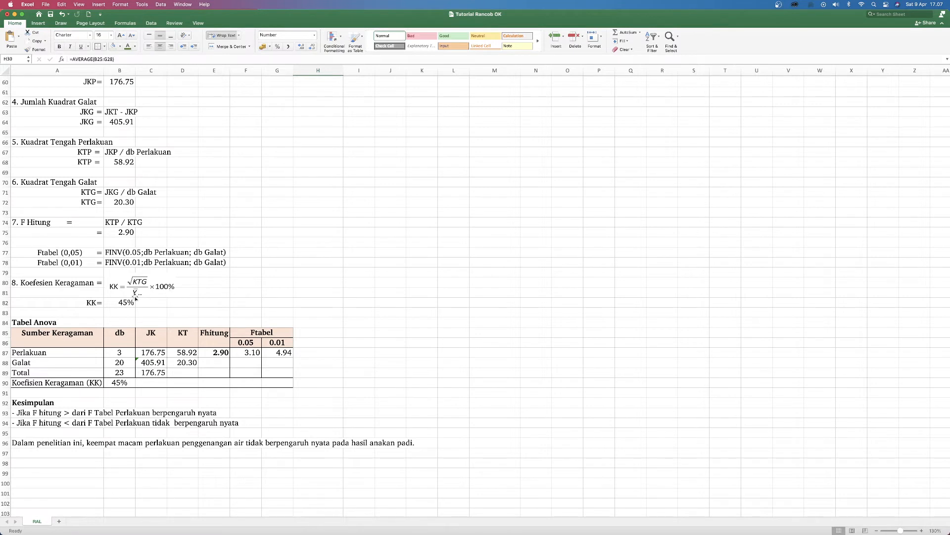
{"action": "left_click", "coordinate": [93, 302]}
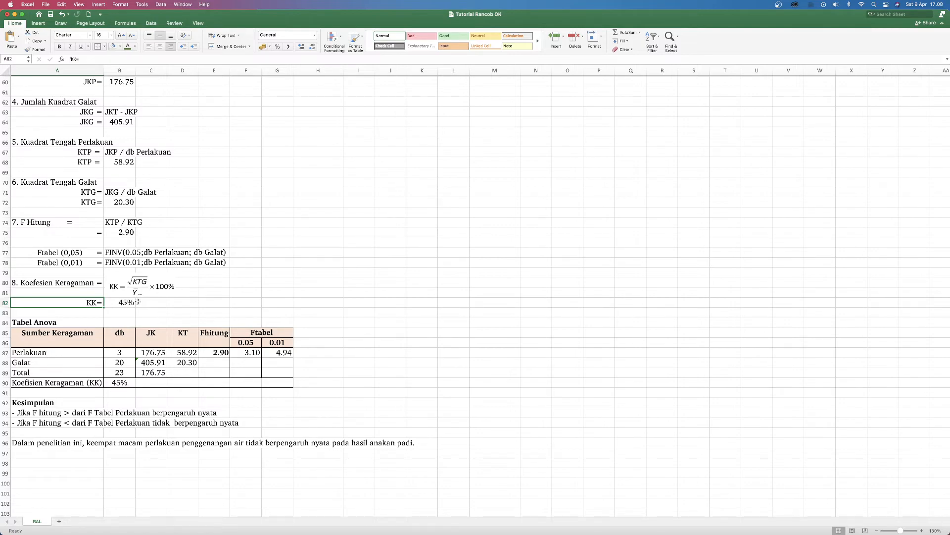
Step: Review the Tabel Anova layout in A85:G90 and its Perlakuan, Galat and Total sources of variation
{"action": "scroll", "coordinate": [136, 301], "scroll_direction": "up", "scroll_amount": 5}
{"action": "scroll", "coordinate": [136, 301], "scroll_direction": "up", "scroll_amount": 13}
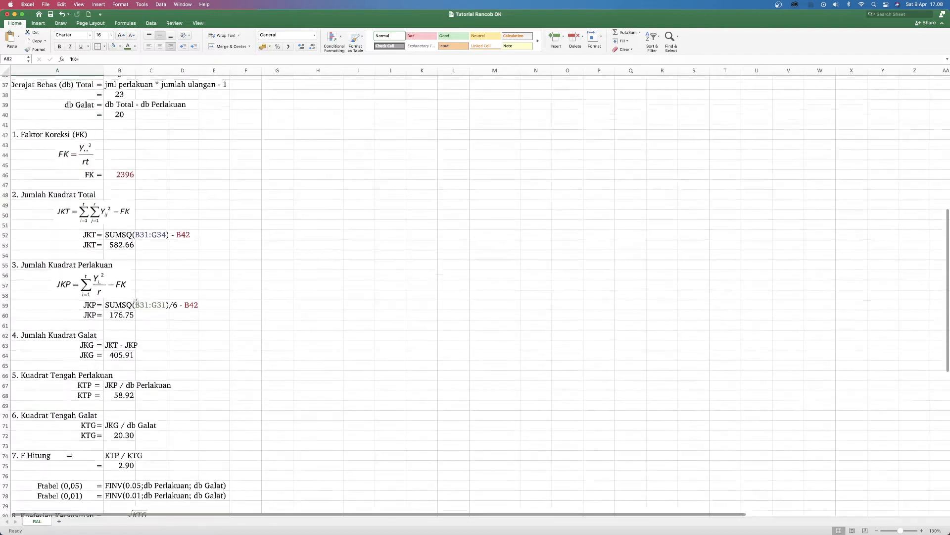
{"action": "scroll", "coordinate": [135, 301], "scroll_direction": "down", "scroll_amount": 16}
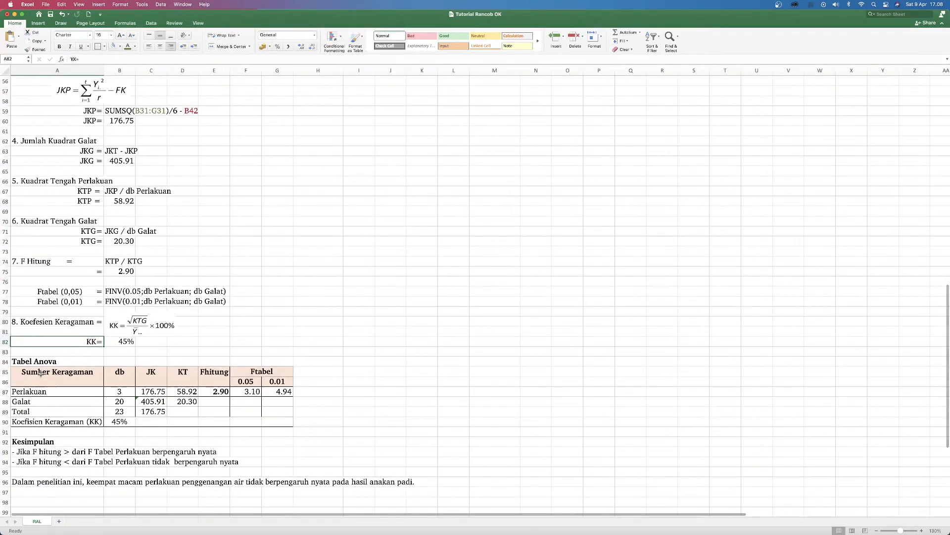
{"action": "left_click_drag", "start_coordinate": [40, 374], "coordinate": [257, 422]}
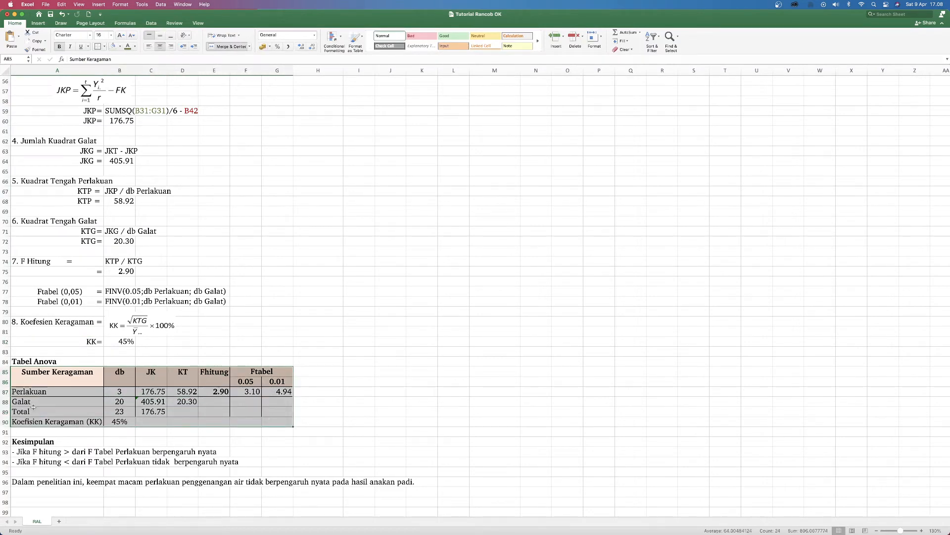
{"action": "left_click", "coordinate": [32, 392]}
{"action": "left_click", "coordinate": [31, 401]}
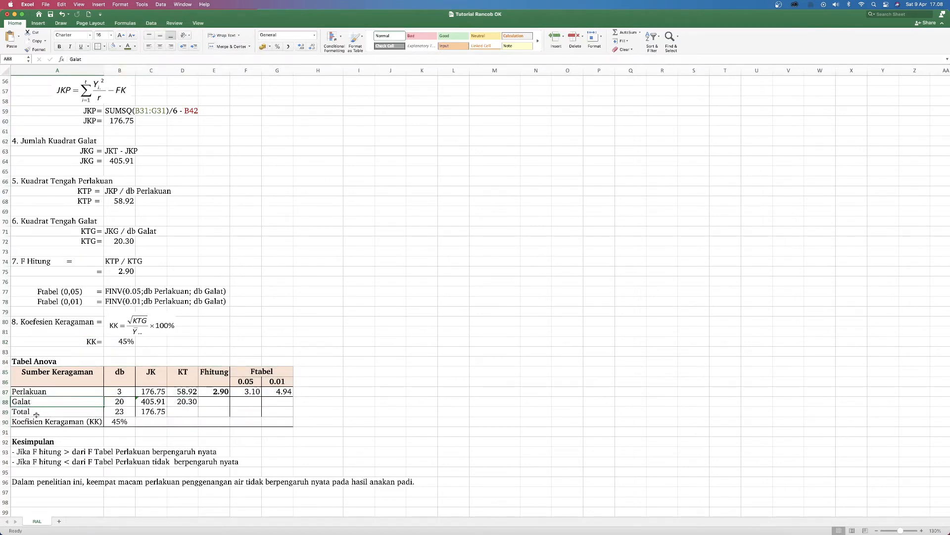
{"action": "left_click", "coordinate": [36, 415]}
Step: Check the db column of the Tabel Anova, comparing the Perlakuan entry in B87 with the degrees of freedom calculated above
{"action": "left_click_drag", "start_coordinate": [124, 370], "coordinate": [122, 402]}
{"action": "left_click", "coordinate": [121, 392]}
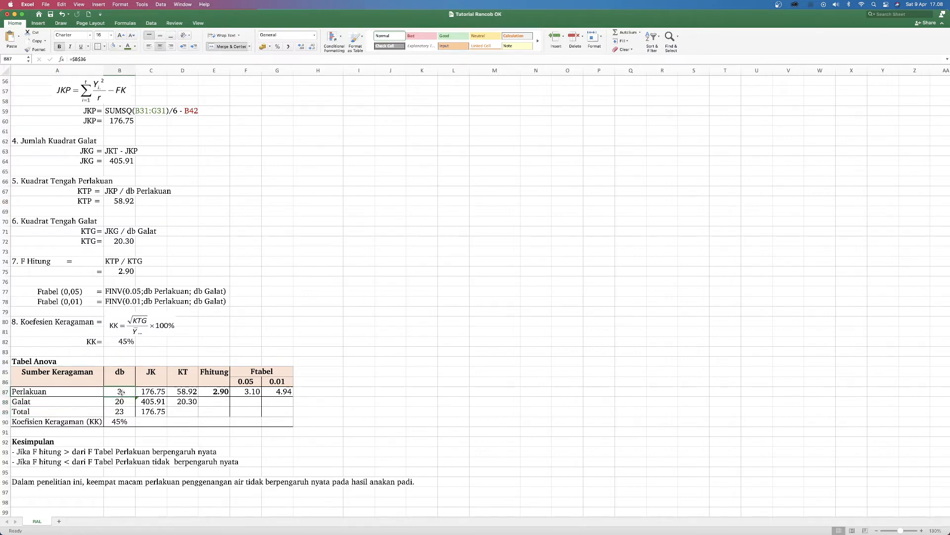
{"action": "scroll", "coordinate": [97, 329], "scroll_direction": "up", "scroll_amount": 15}
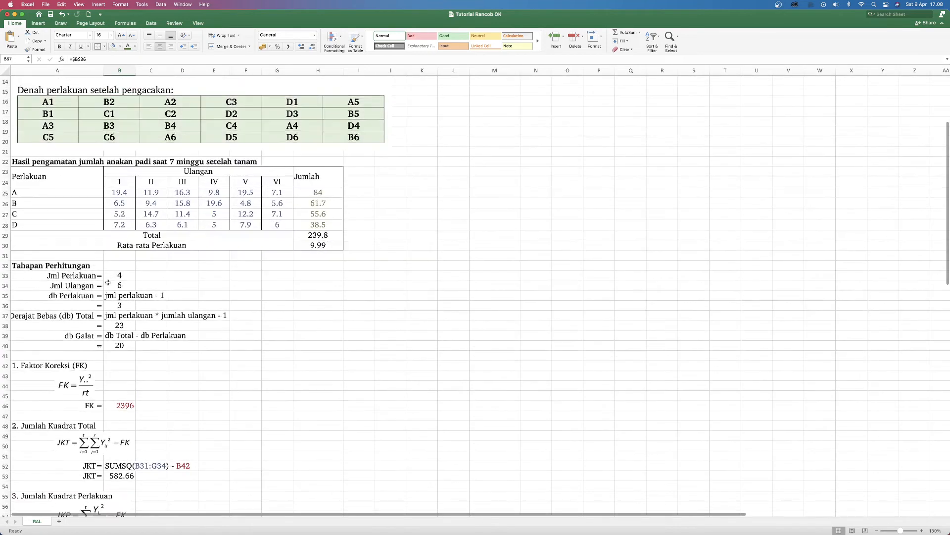
{"action": "scroll", "coordinate": [79, 297], "scroll_direction": "down", "scroll_amount": 10}
{"action": "scroll", "coordinate": [89, 317], "scroll_direction": "down", "scroll_amount": 5}
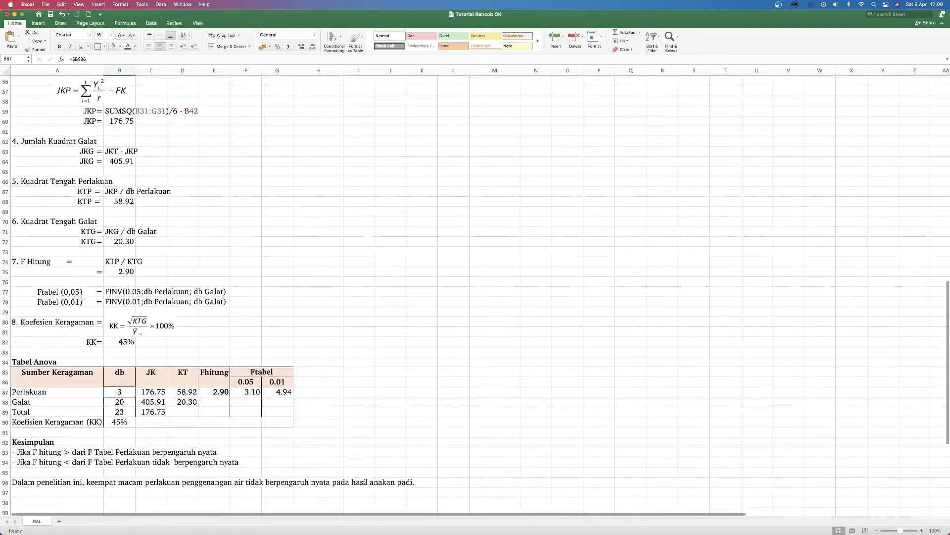
Step: Check the db Galat entry and the JK, KT and Fhitung columns of the Tabel Anova against the calculation steps above
{"action": "left_click", "coordinate": [118, 380]}
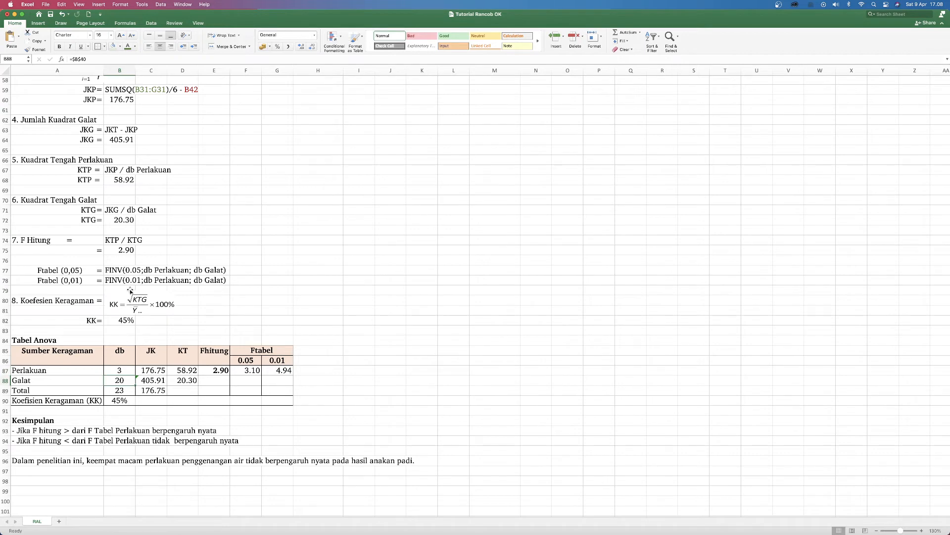
{"action": "left_click", "coordinate": [153, 370]}
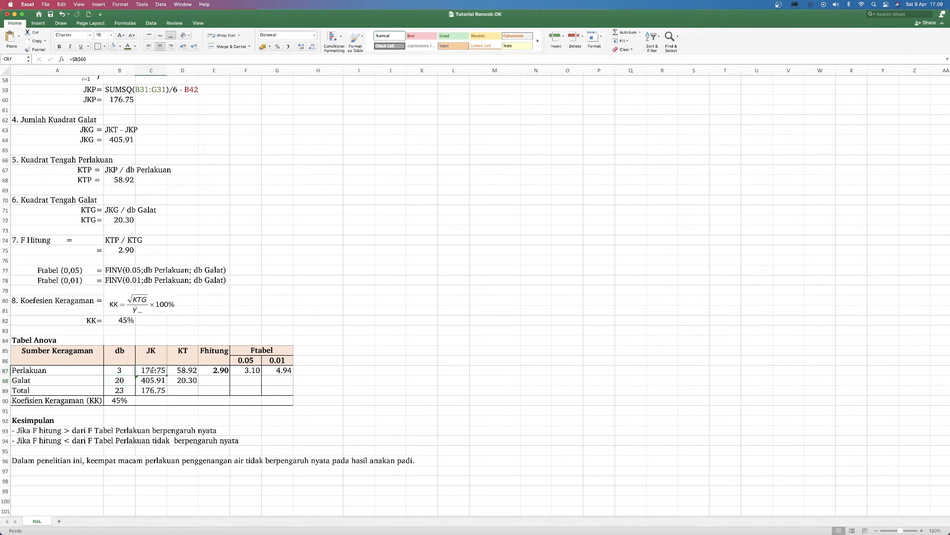
{"action": "left_click", "coordinate": [182, 390]}
{"action": "scroll", "coordinate": [184, 389], "scroll_direction": "up", "scroll_amount": 1}
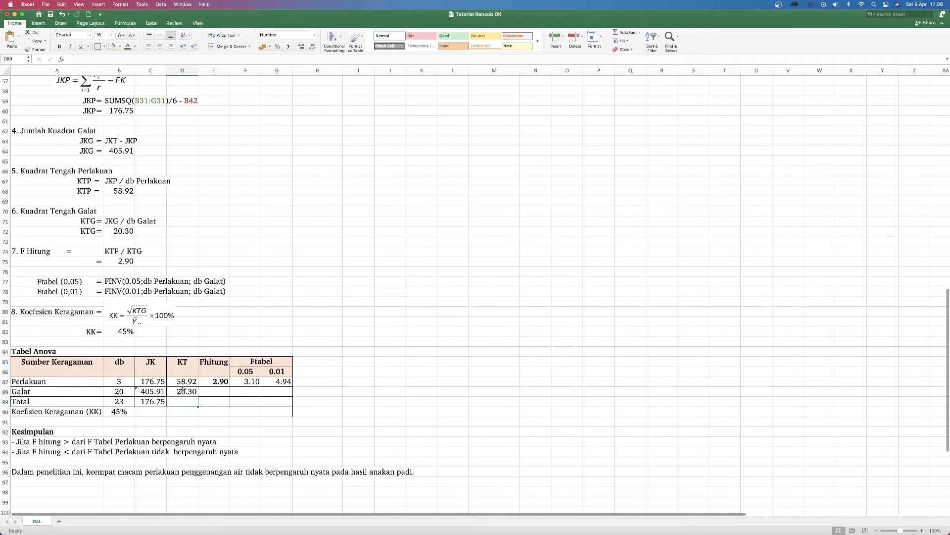
{"action": "left_click", "coordinate": [219, 390]}
{"action": "scroll", "coordinate": [220, 390], "scroll_direction": "up", "scroll_amount": 1}
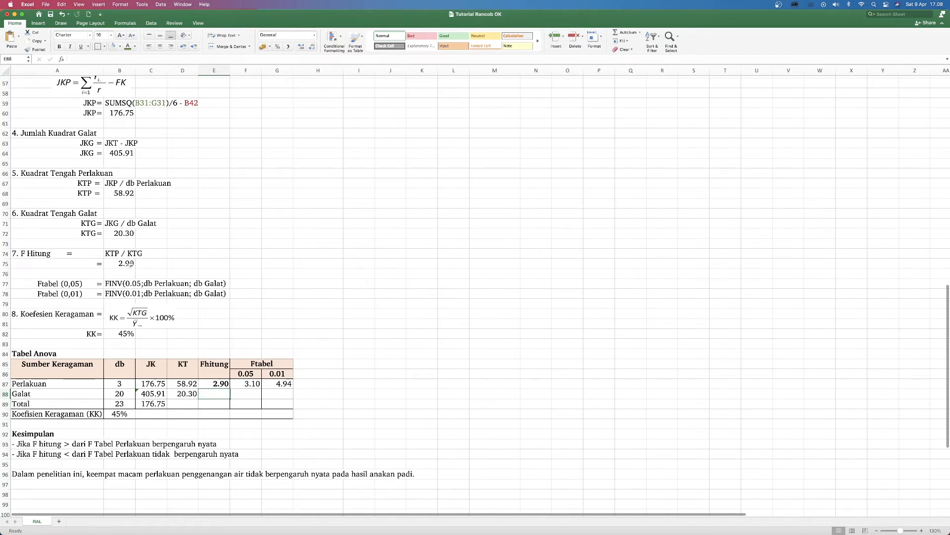
Step: Inspect the FINV formula of the 0.05 Ftabel value in F87, including its probability and degrees-of-freedom references
{"action": "left_click", "coordinate": [252, 384]}
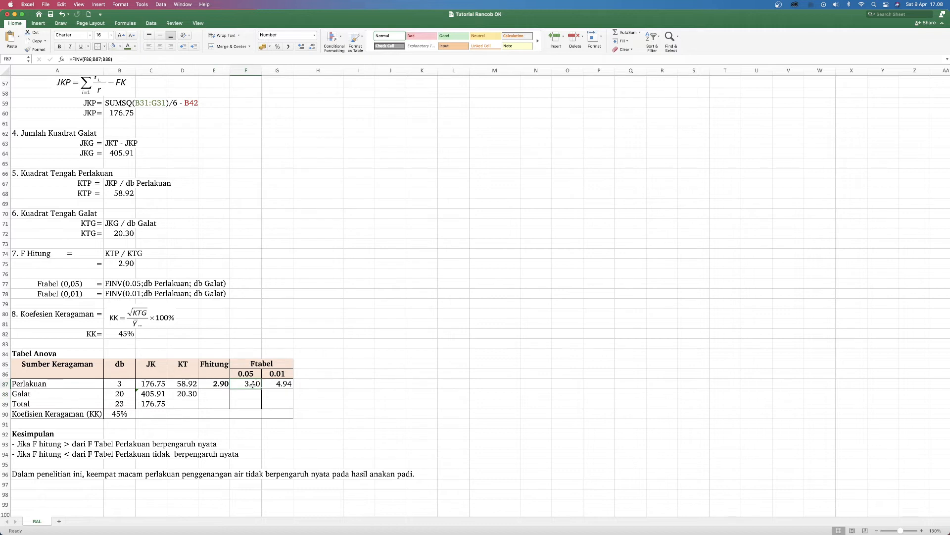
{"action": "double_click", "coordinate": [254, 384]}
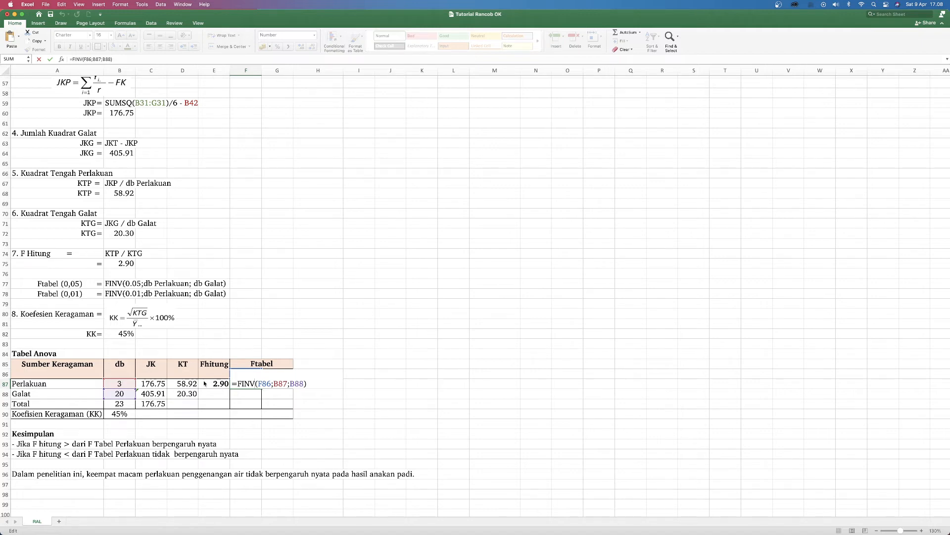
{"action": "key", "text": "Return"}
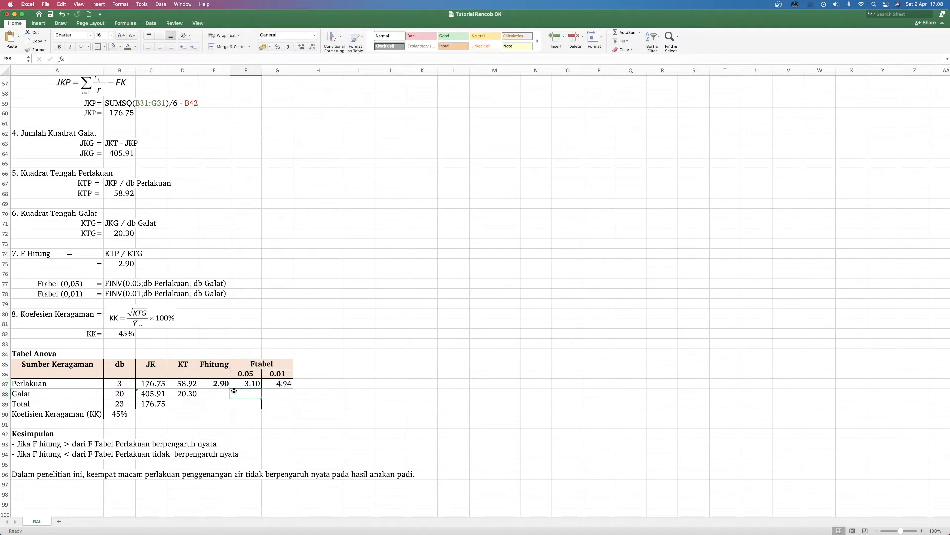
{"action": "scroll", "coordinate": [234, 391], "scroll_direction": "down", "scroll_amount": 4}
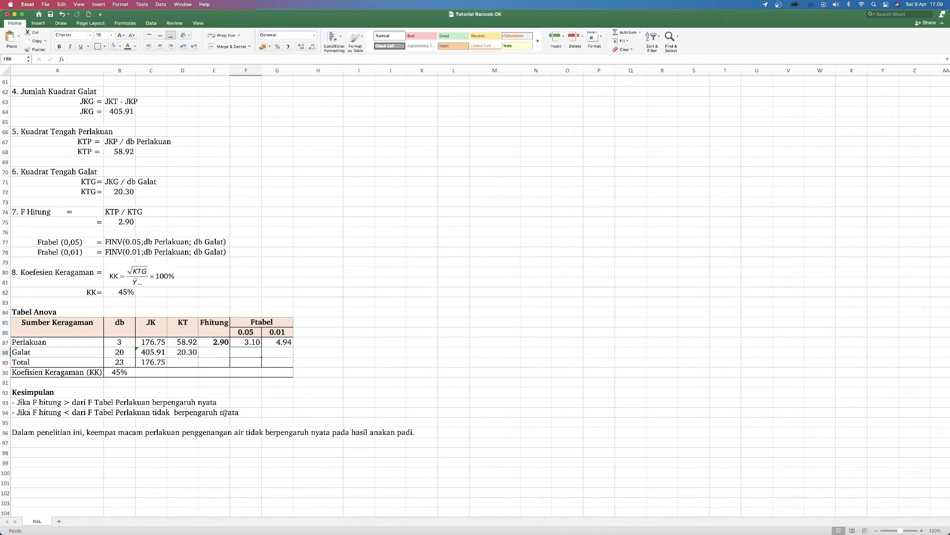
Step: Compare the Fhitung value in E87 with the Ftabel values at 0.05 and 0.01 using the Kesimpulan rules
{"action": "left_click", "coordinate": [215, 342]}
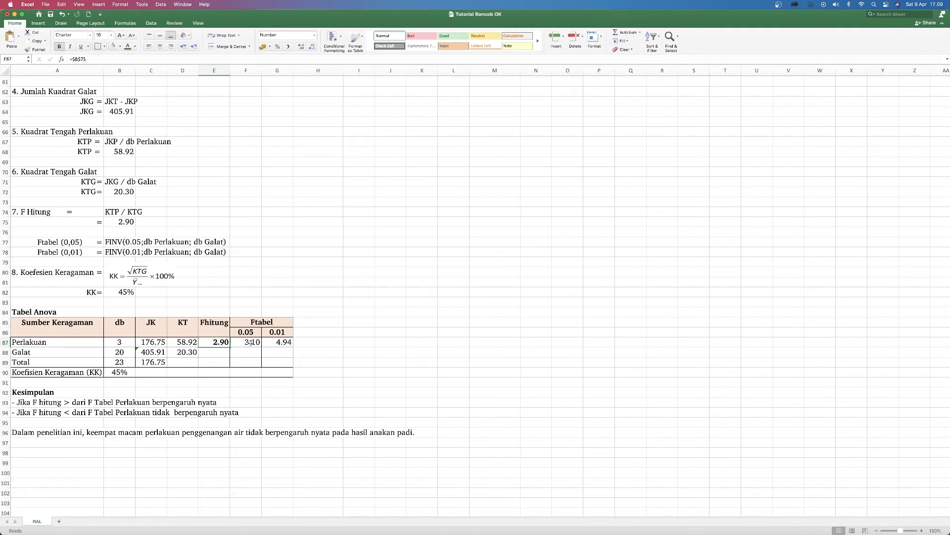
{"action": "left_click", "coordinate": [250, 342]}
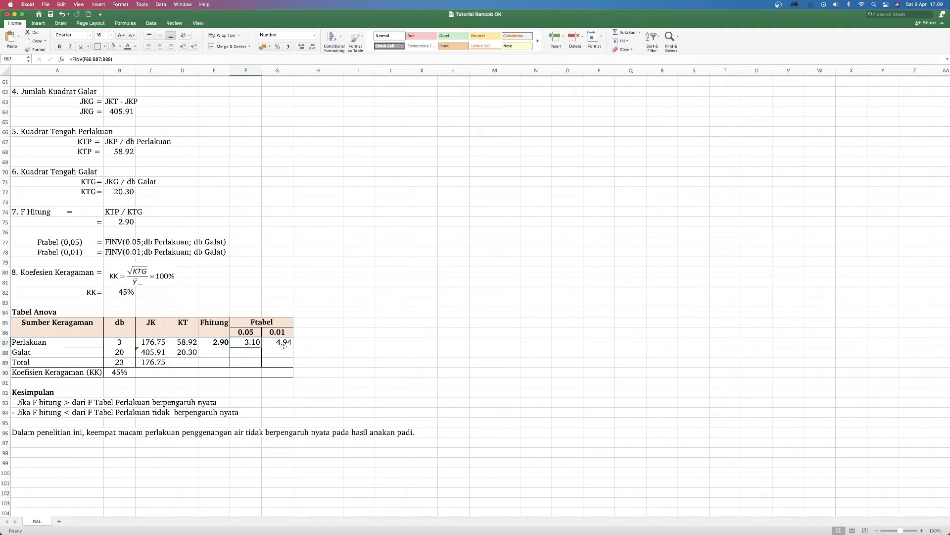
{"action": "left_click", "coordinate": [284, 344]}
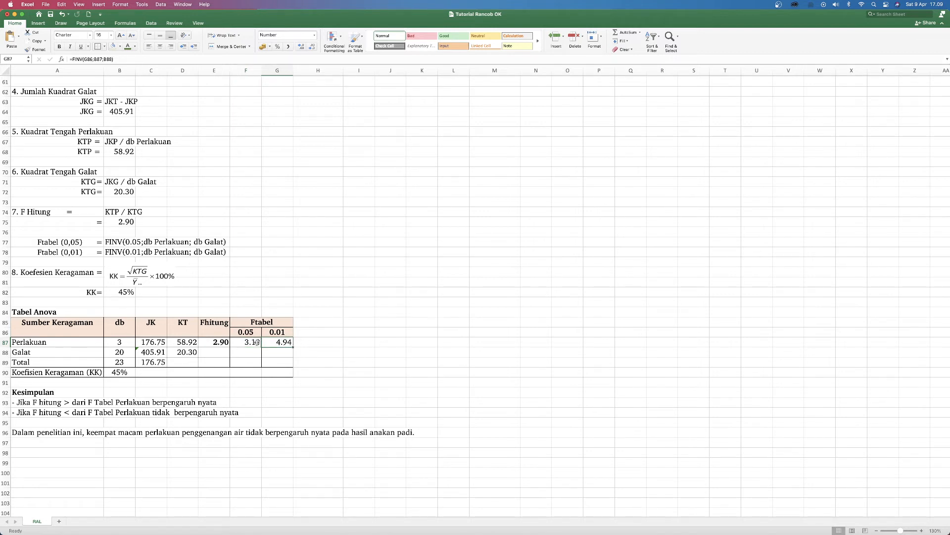
{"action": "left_click", "coordinate": [220, 342]}
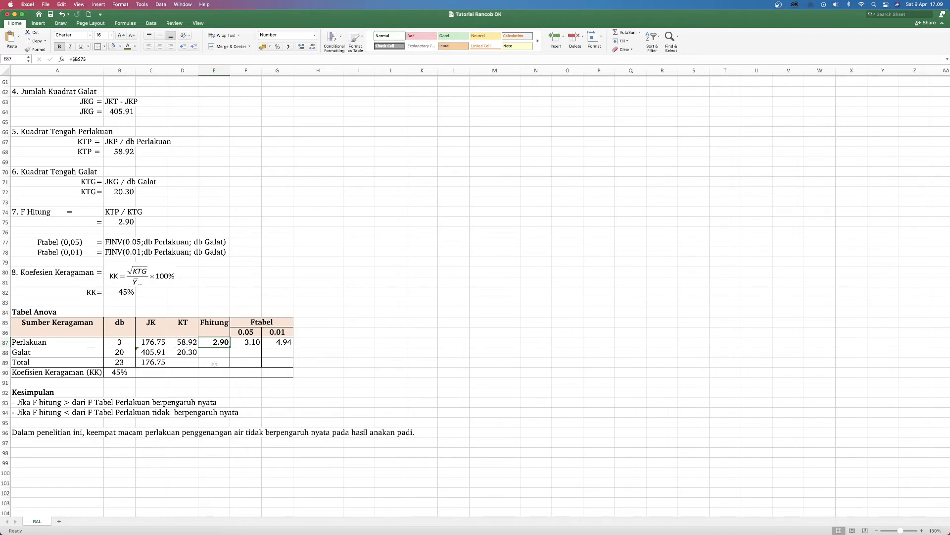
Step: Compare the observation data in A25:G28 with the table under "Analisis RAL dengan Toolpak Analysis" in M2:S7
{"action": "scroll", "coordinate": [214, 364], "scroll_direction": "up", "scroll_amount": 20}
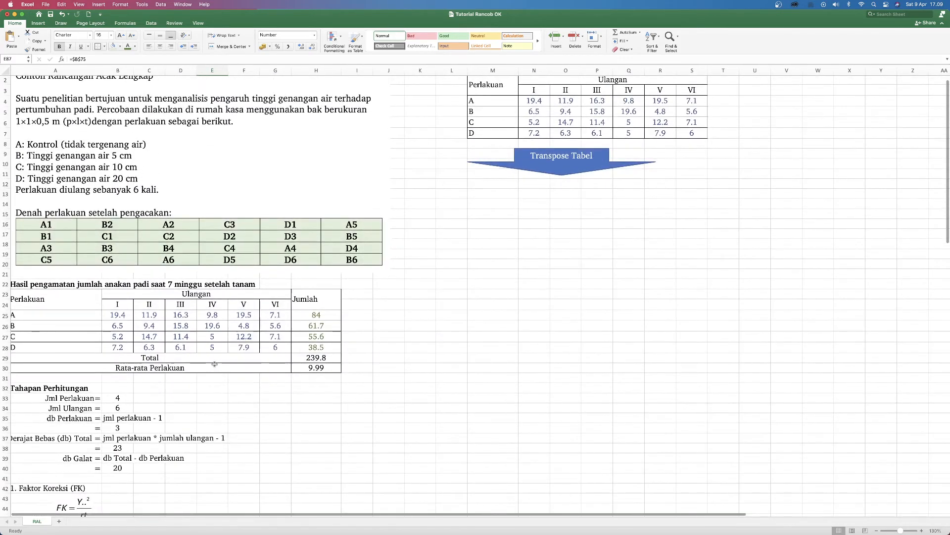
{"action": "scroll", "coordinate": [215, 364], "scroll_direction": "up", "scroll_amount": 1}
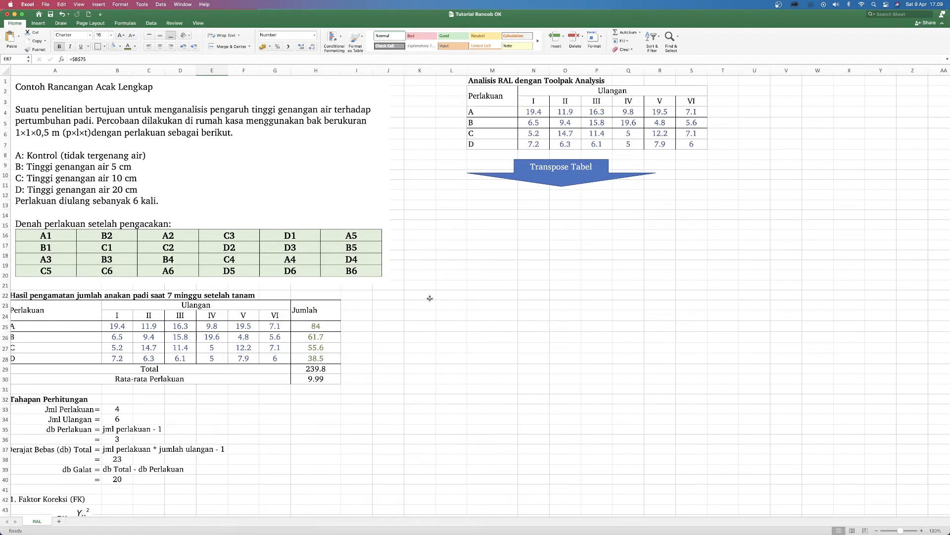
{"action": "scroll", "coordinate": [196, 311], "scroll_direction": "left", "scroll_amount": 1}
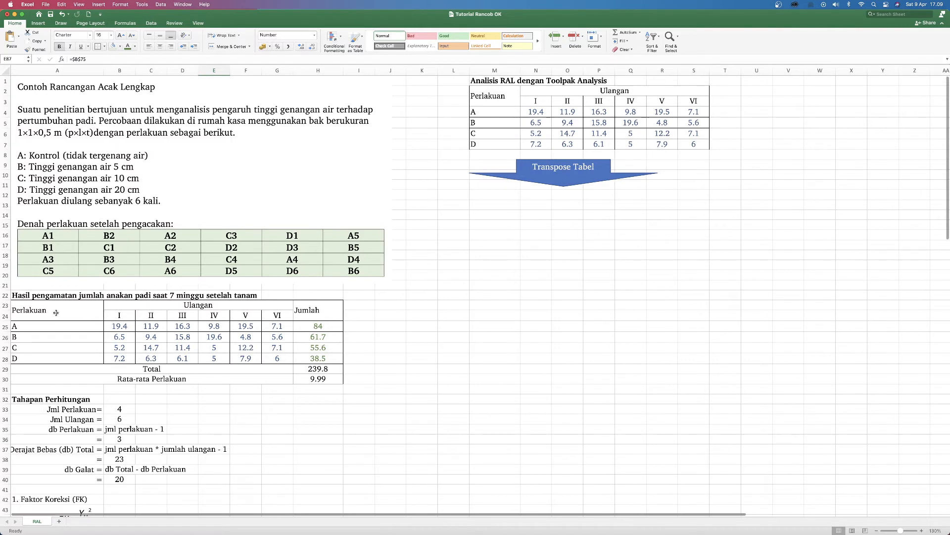
{"action": "left_click_drag", "start_coordinate": [31, 323], "coordinate": [268, 354]}
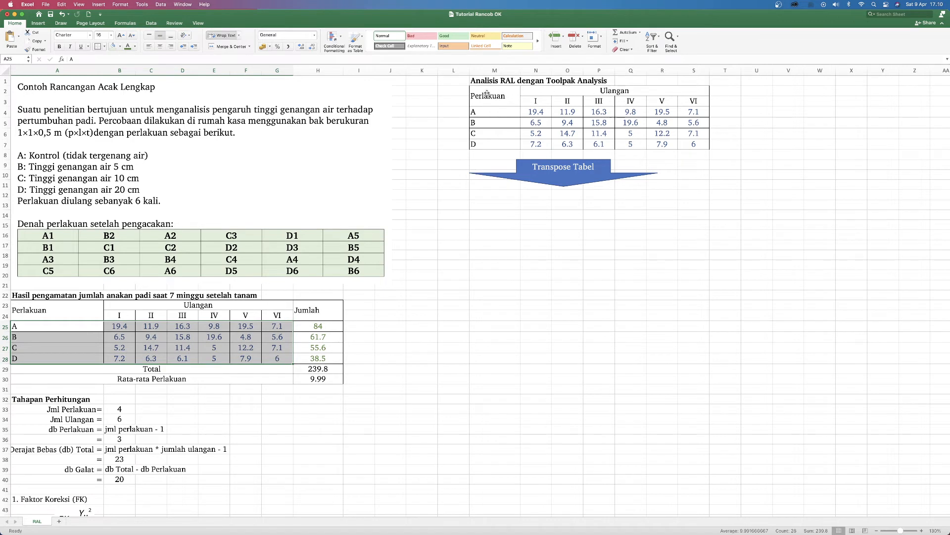
{"action": "left_click_drag", "start_coordinate": [488, 93], "coordinate": [620, 141]}
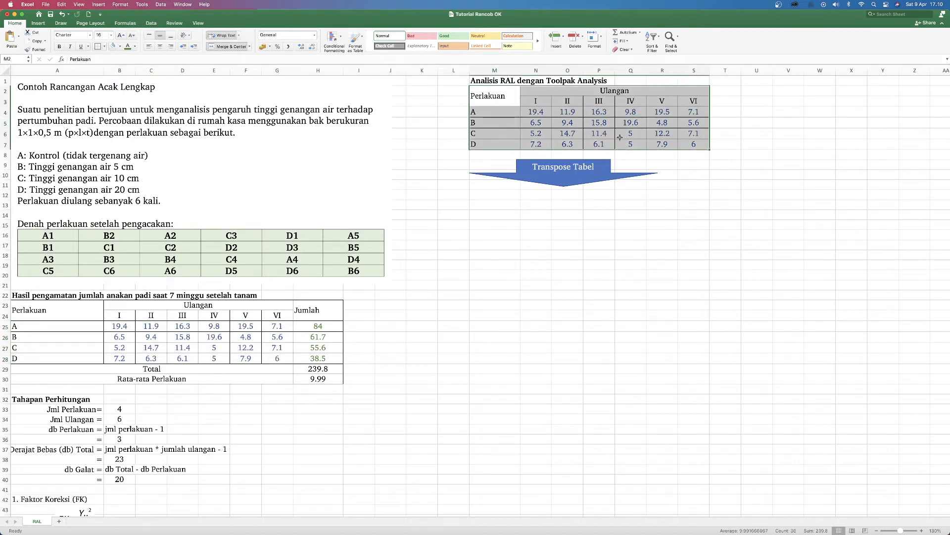
Step: Copy the treatment rows A to D with their six replicate values, range M4:S7, from the Toolpak Analysis table
{"action": "left_click_drag", "start_coordinate": [495, 112], "coordinate": [686, 120]}
{"action": "left_click_drag", "start_coordinate": [478, 111], "coordinate": [693, 143]}
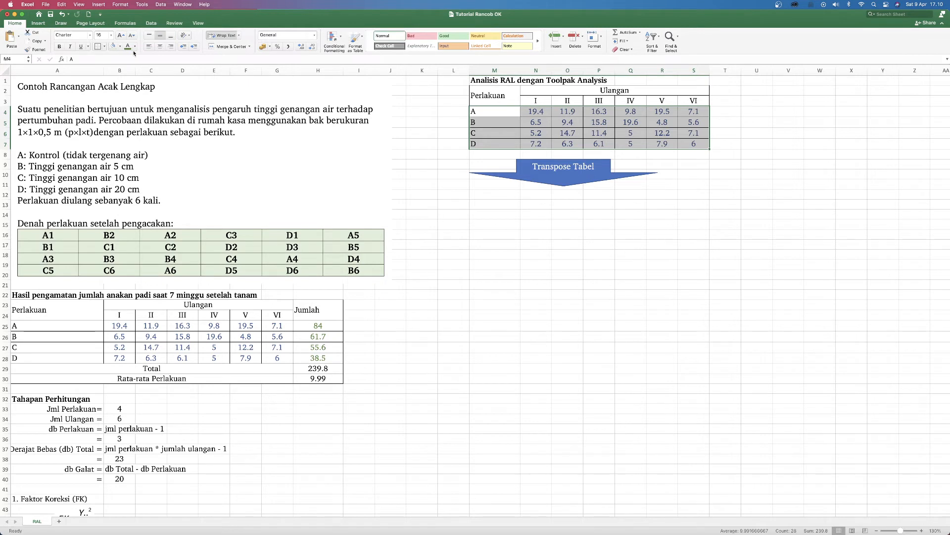
{"action": "left_click", "coordinate": [32, 42]}
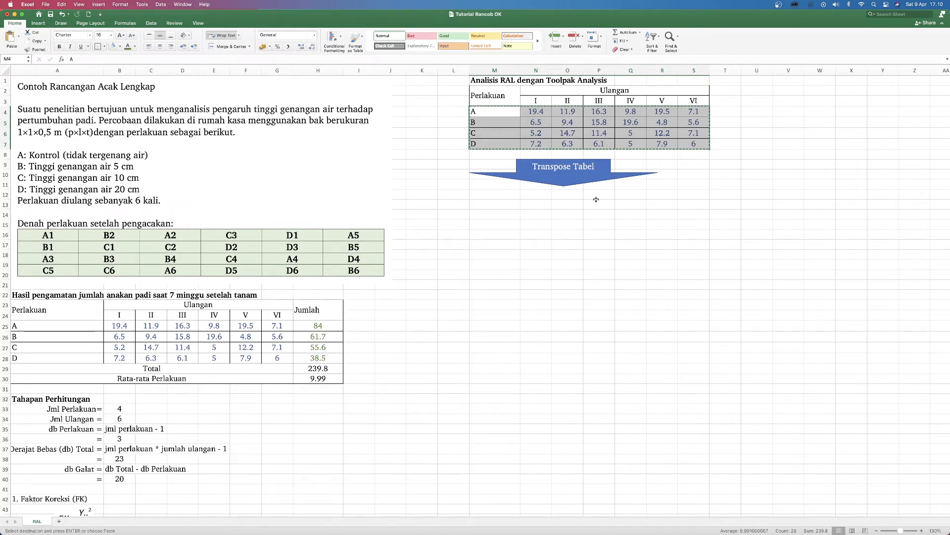
Step: Paste the copied treatment rows transposed, starting at M12 under the "Transpose Tabel" arrow, and check the resulting block
{"action": "left_click", "coordinate": [488, 196]}
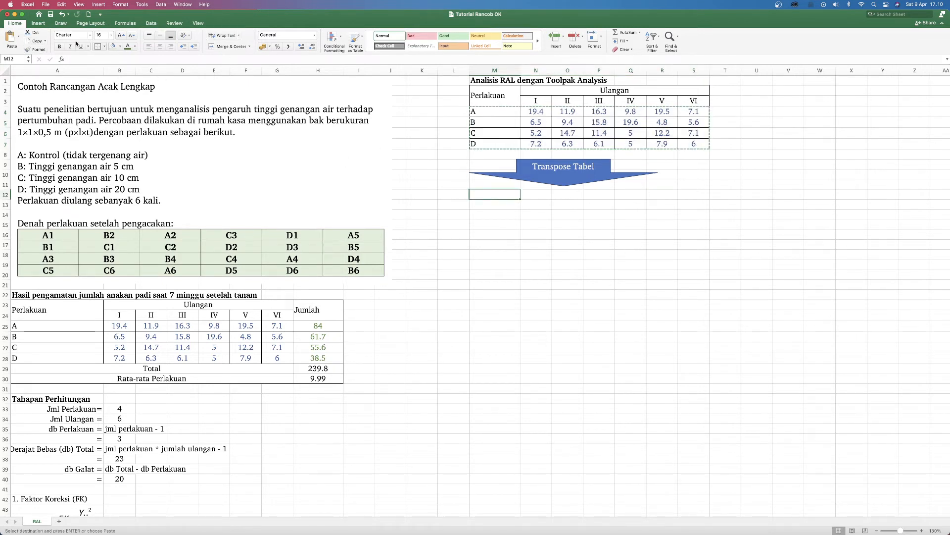
{"action": "left_click", "coordinate": [19, 37]}
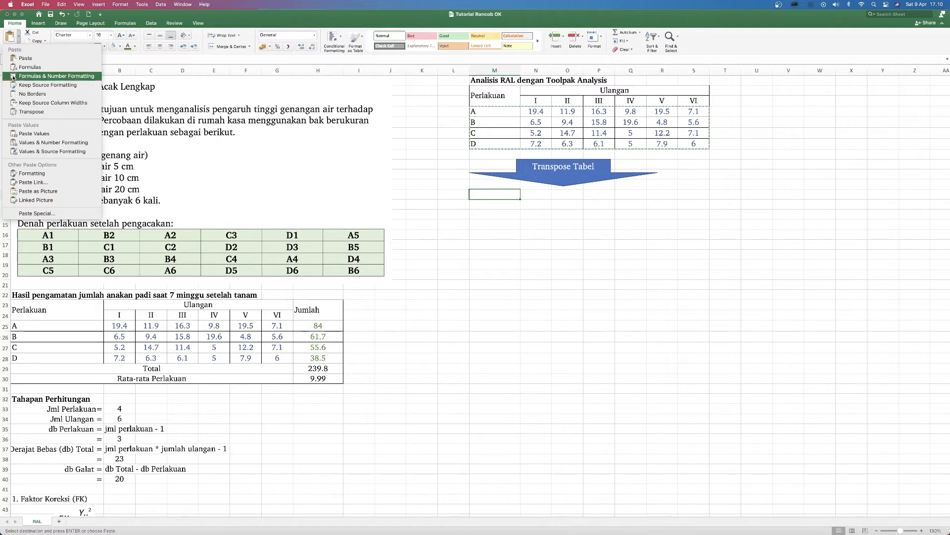
{"action": "left_click", "coordinate": [36, 213]}
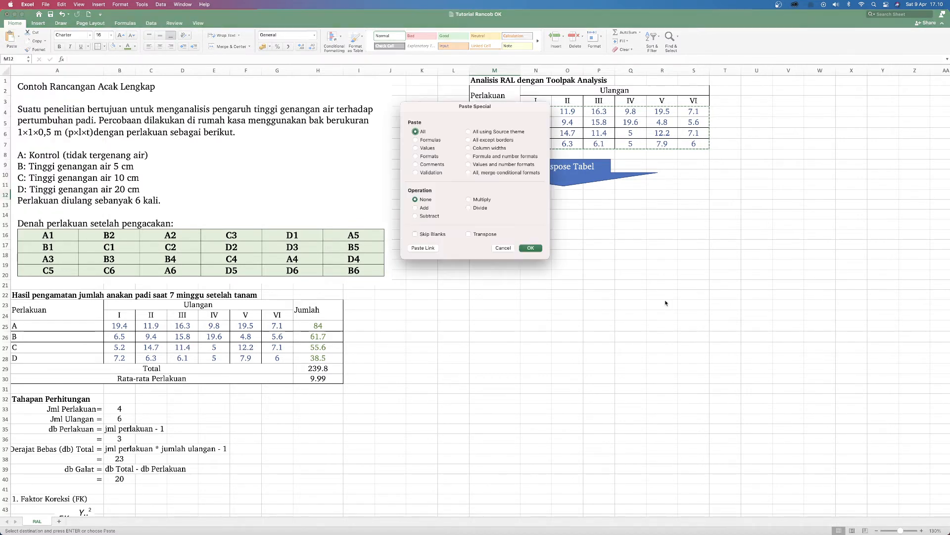
{"action": "left_click", "coordinate": [469, 234]}
{"action": "left_click", "coordinate": [530, 248]}
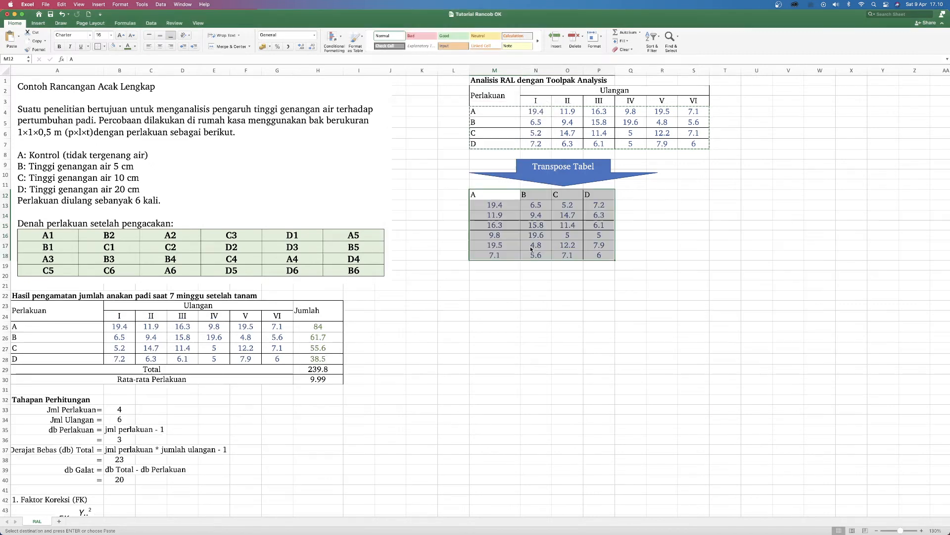
{"action": "left_click", "coordinate": [625, 225]}
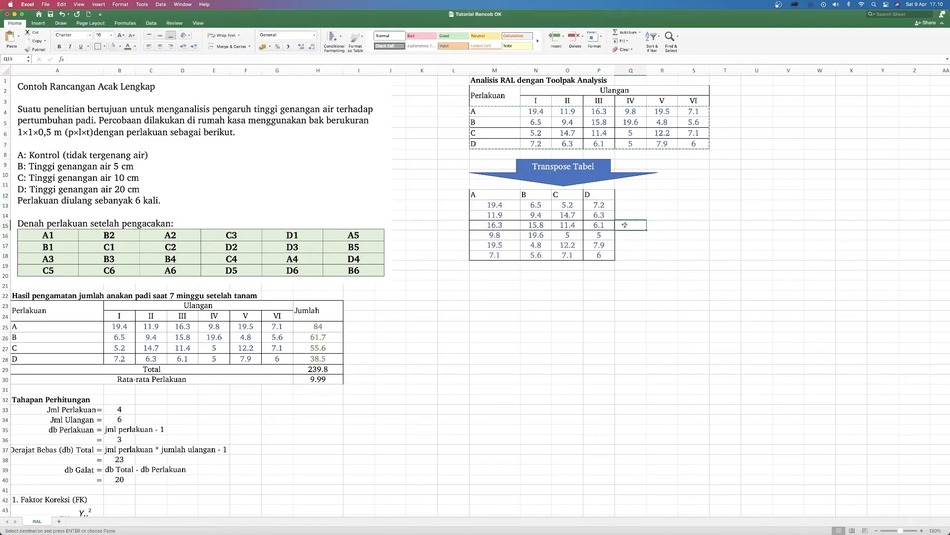
{"action": "left_click", "coordinate": [501, 196]}
{"action": "left_click_drag", "start_coordinate": [502, 196], "coordinate": [589, 252]}
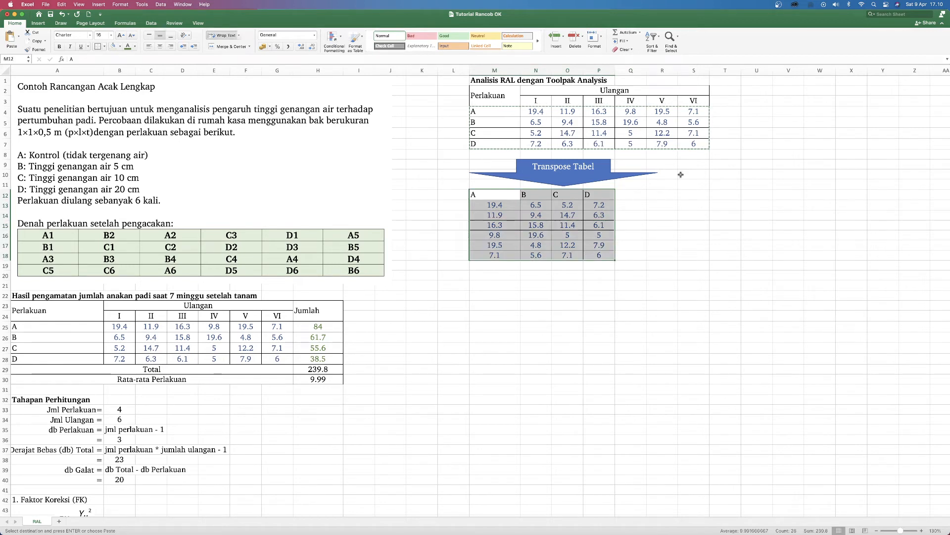
{"action": "left_click", "coordinate": [669, 207]}
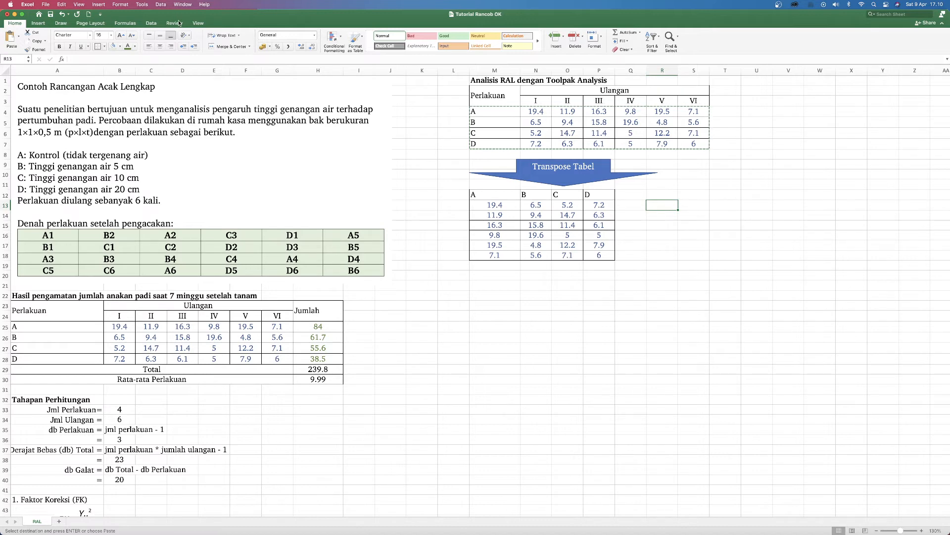
Step: Start the Anova: Single Factor analysis from the Data Analysis tools and move its dialog clear of the transposed table
{"action": "left_click", "coordinate": [158, 26]}
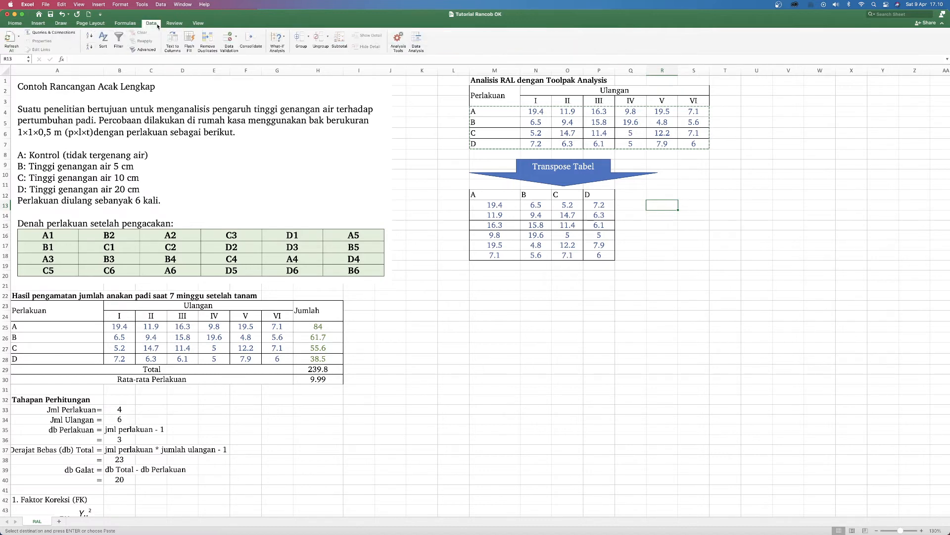
{"action": "left_click", "coordinate": [416, 37]}
{"action": "left_click_drag", "start_coordinate": [468, 127], "coordinate": [792, 166]}
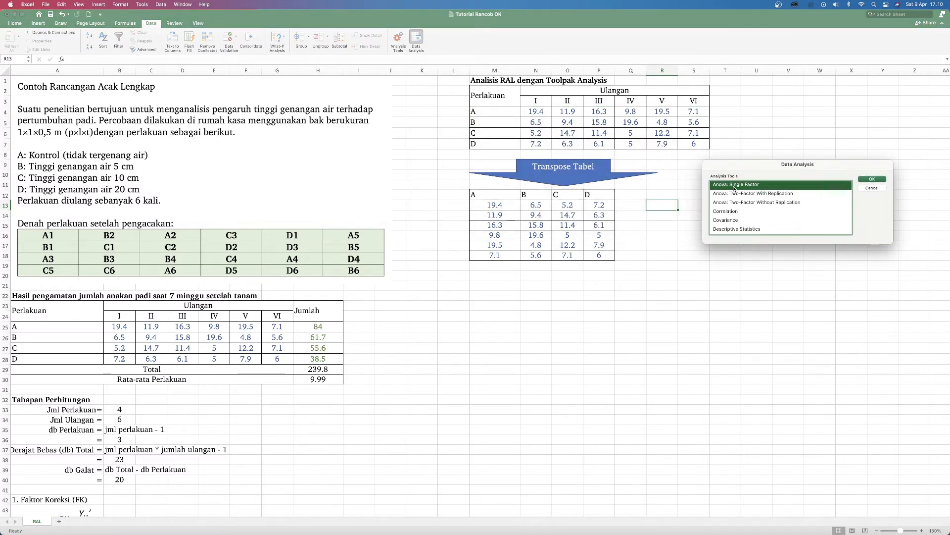
{"action": "left_click", "coordinate": [872, 179]}
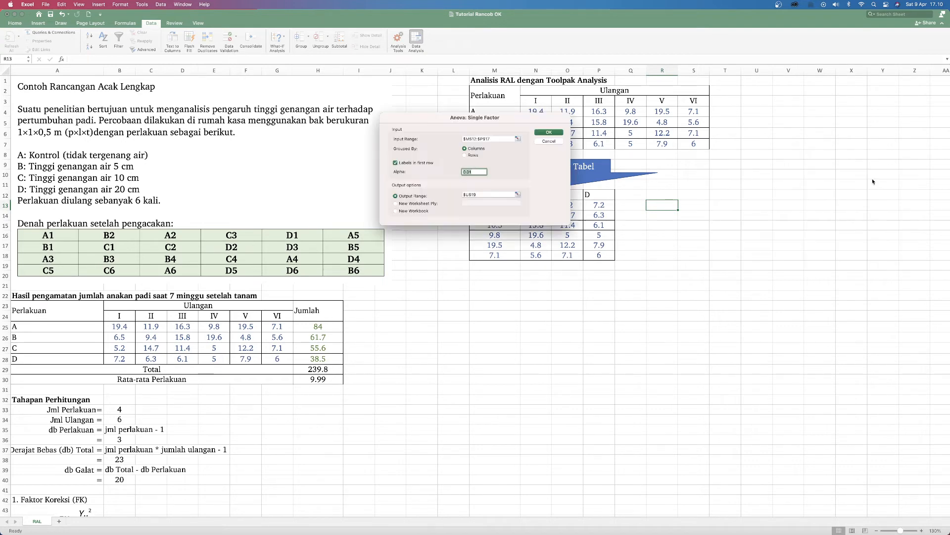
{"action": "left_click_drag", "start_coordinate": [416, 124], "coordinate": [752, 149]}
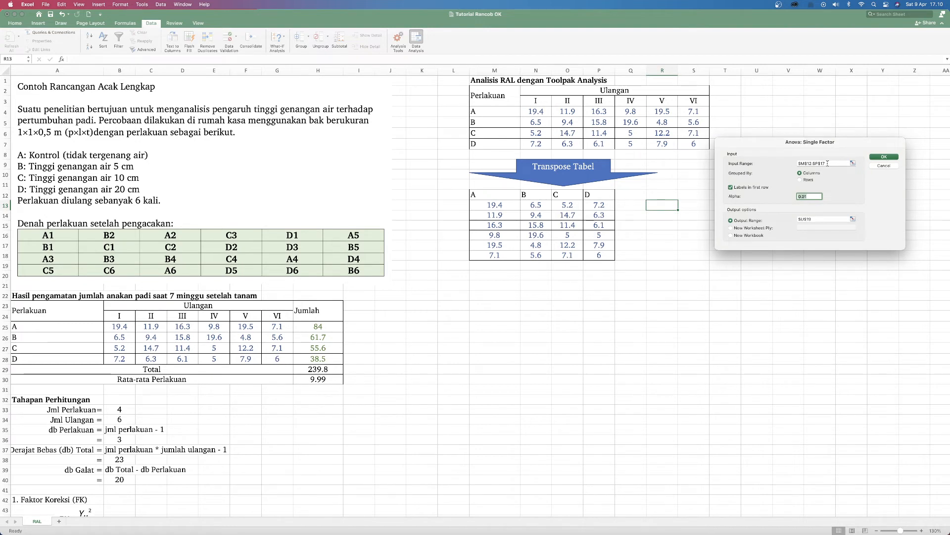
Step: Set the input range of the single-factor ANOVA to the whole transposed table with its labels, M12:P18
{"action": "left_click_drag", "start_coordinate": [828, 163], "coordinate": [771, 164]}
{"action": "key", "text": "BackSpace"}
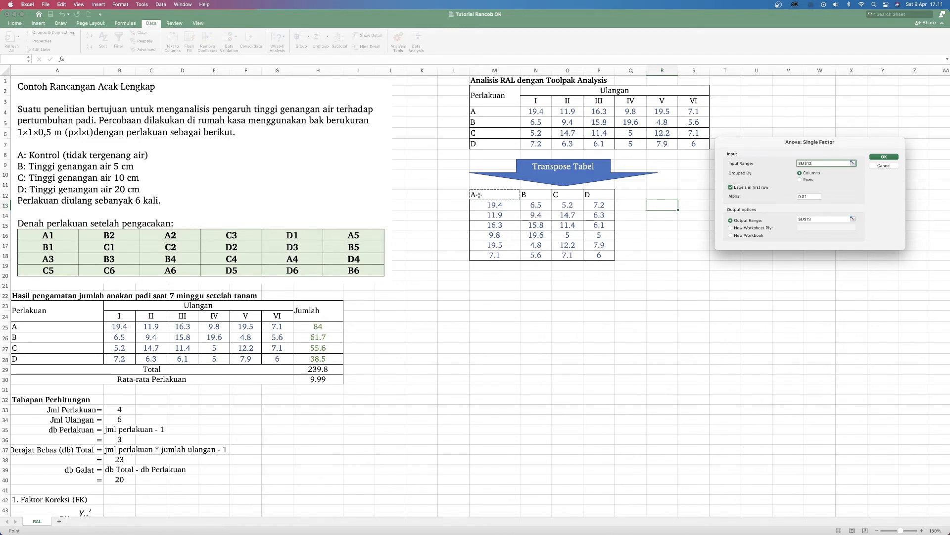
{"action": "left_click", "coordinate": [494, 197]}
{"action": "left_click_drag", "start_coordinate": [495, 197], "coordinate": [551, 198]}
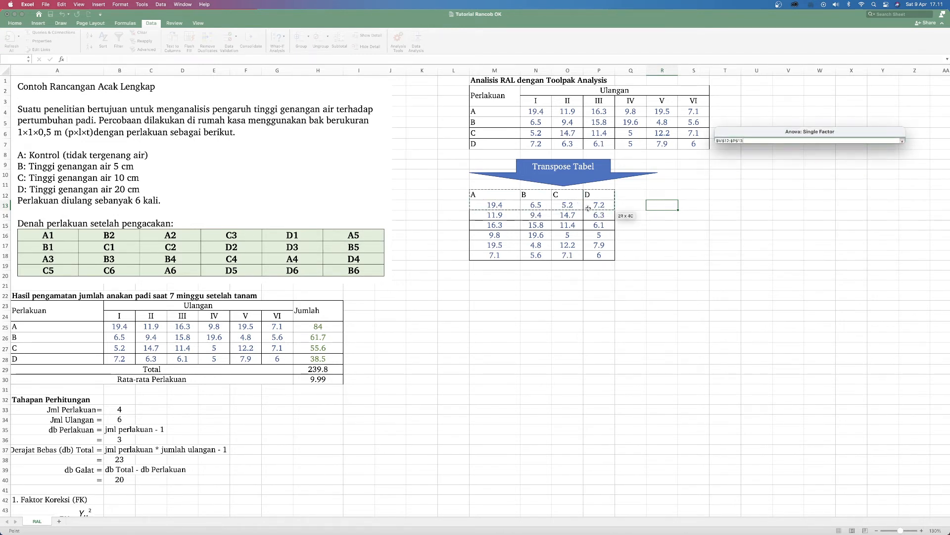
{"action": "left_click_drag", "start_coordinate": [593, 226], "coordinate": [597, 251]}
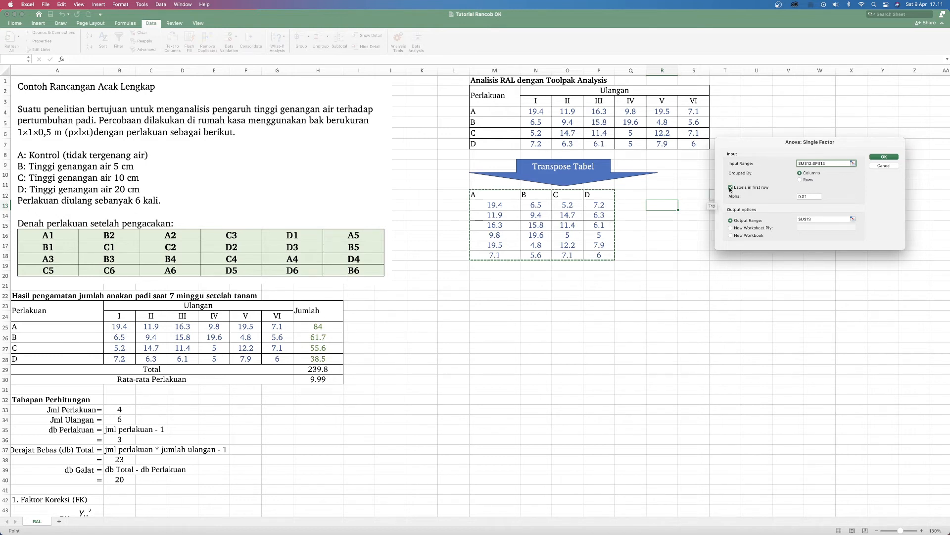
Step: Select the label row M12:P12 as the input range, and restore the range to M12:P18
{"action": "left_click_drag", "start_coordinate": [483, 197], "coordinate": [613, 194]}
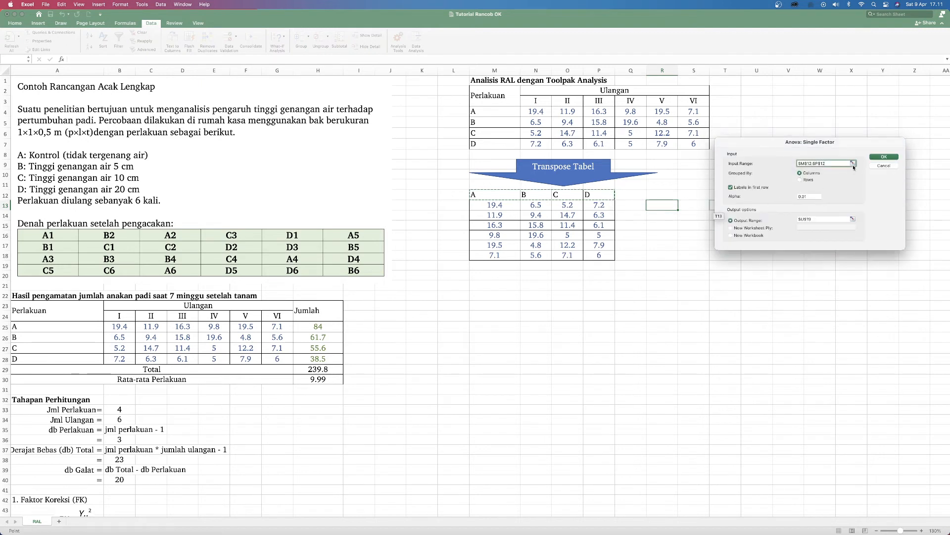
{"action": "left_click_drag", "start_coordinate": [833, 164], "coordinate": [798, 164]}
{"action": "key", "text": "BackSpace"}
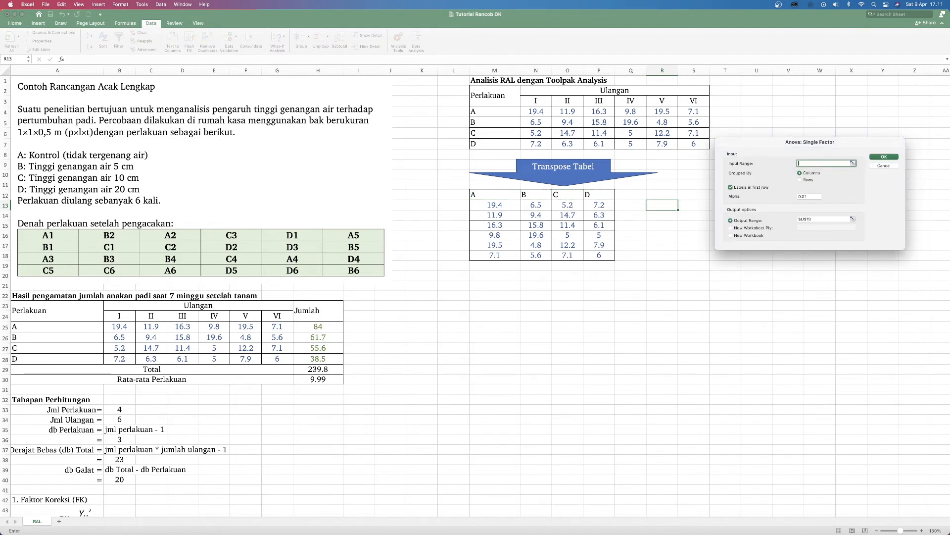
{"action": "left_click_drag", "start_coordinate": [485, 197], "coordinate": [606, 257]}
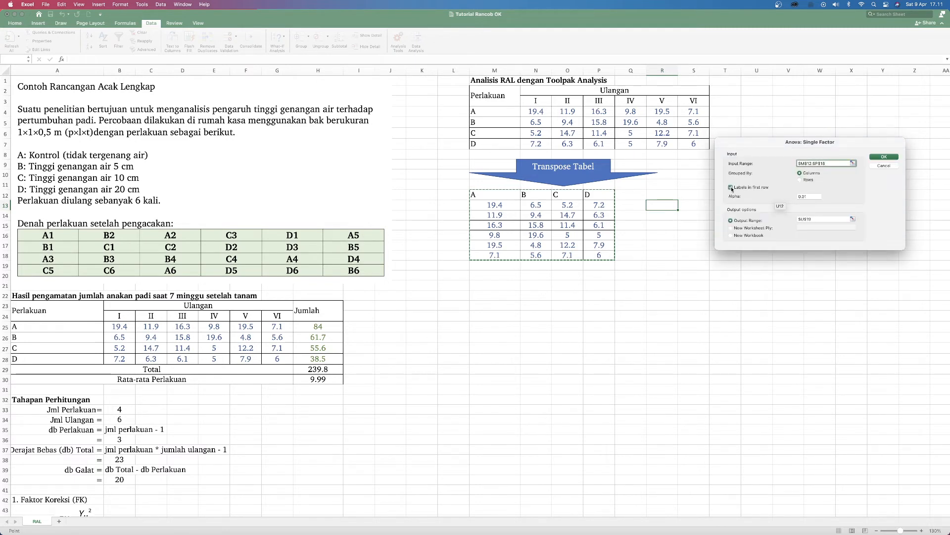
Step: Set alpha to 0.05 and the output range to M20, and run the single-factor ANOVA
{"action": "left_click", "coordinate": [810, 196]}
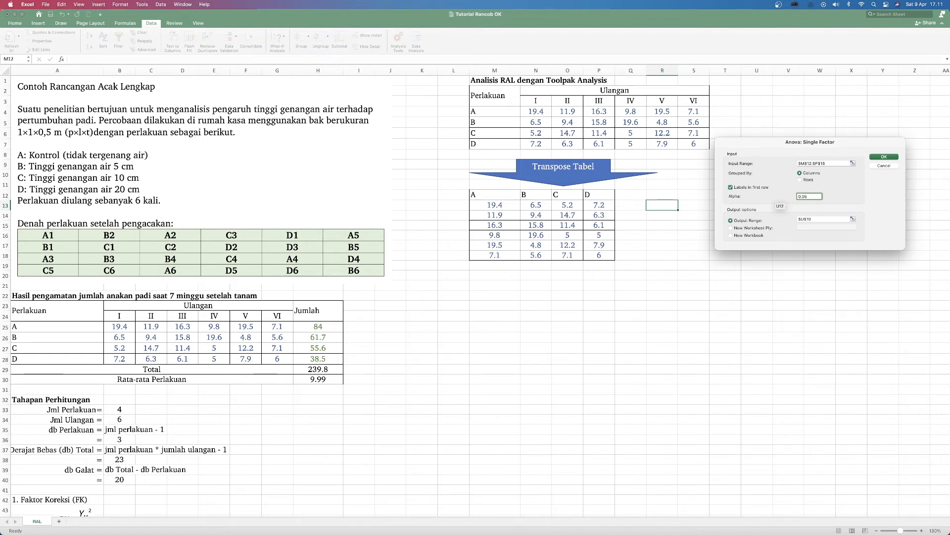
{"action": "left_click", "coordinate": [812, 218]}
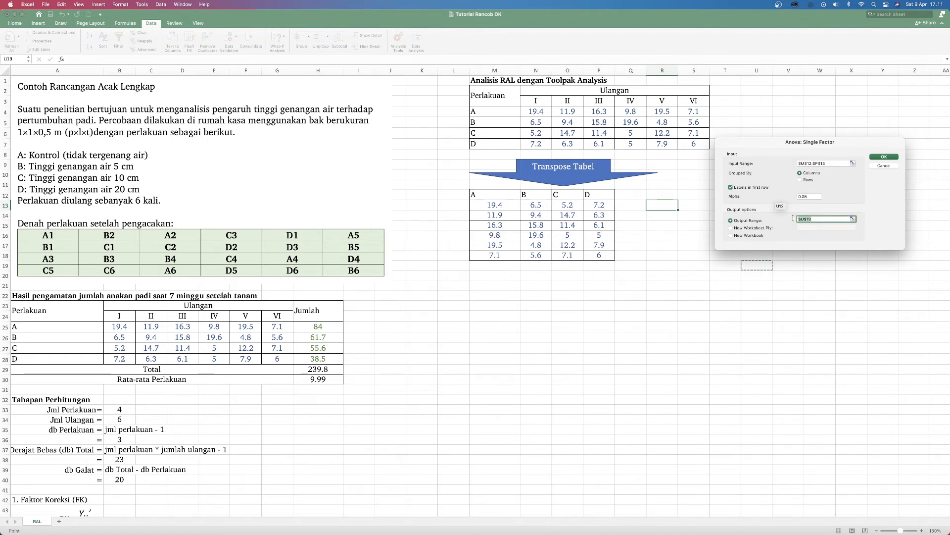
{"action": "key", "text": "BackSpace"}
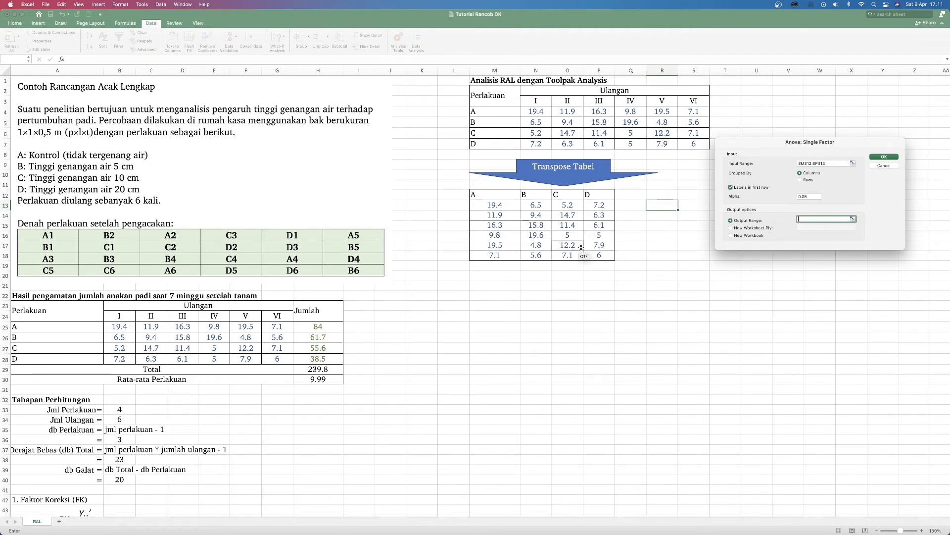
{"action": "left_click", "coordinate": [504, 274]}
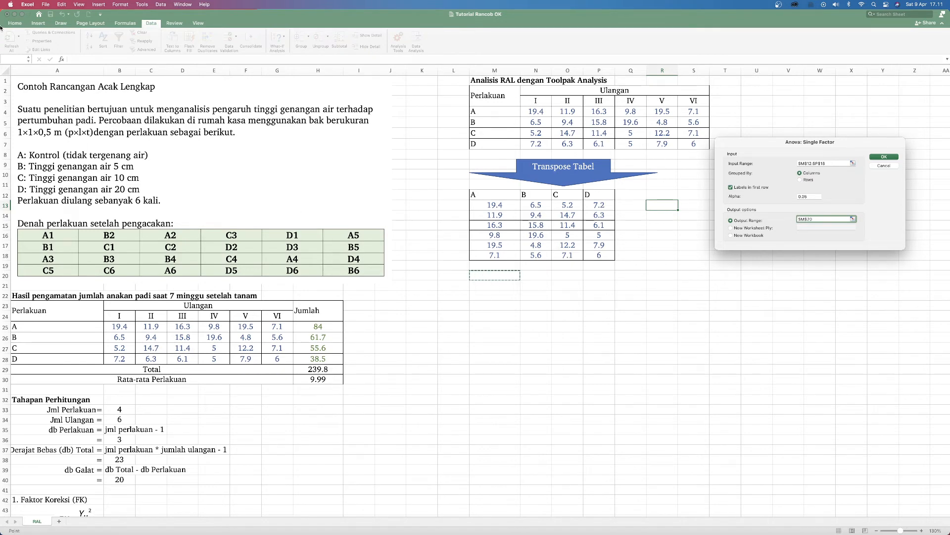
{"action": "left_click", "coordinate": [884, 157]}
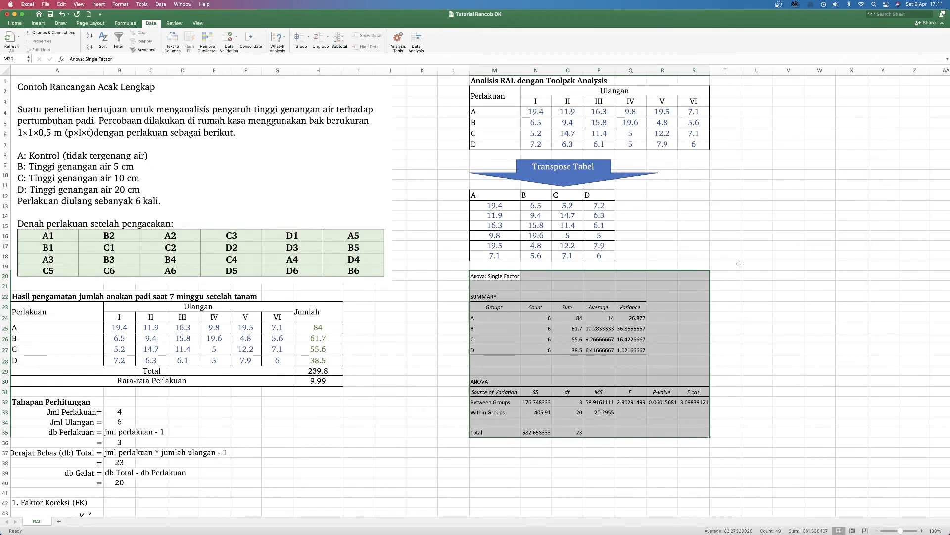
Step: Fill the ANOVA results table, M31:S35, with light green
{"action": "scroll", "coordinate": [737, 226], "scroll_direction": "down", "scroll_amount": 5}
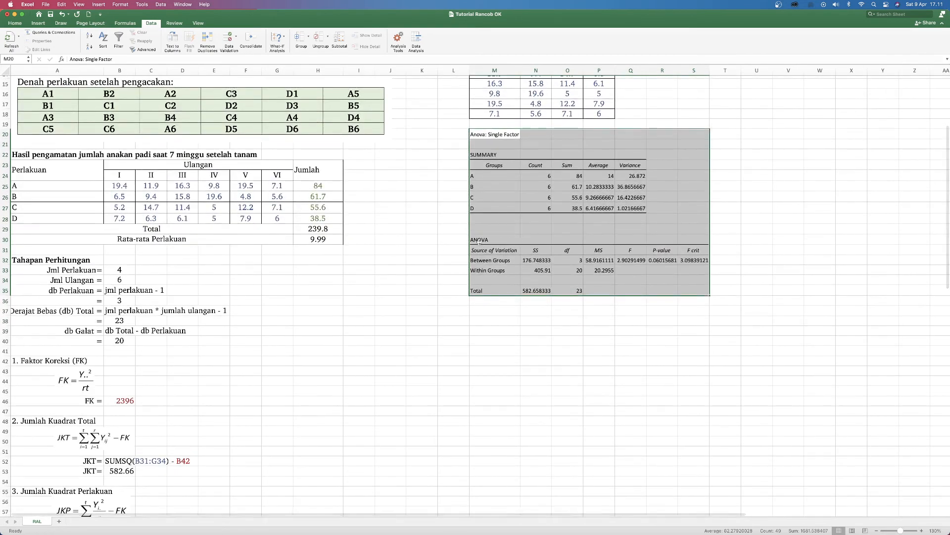
{"action": "left_click_drag", "start_coordinate": [492, 241], "coordinate": [700, 290]}
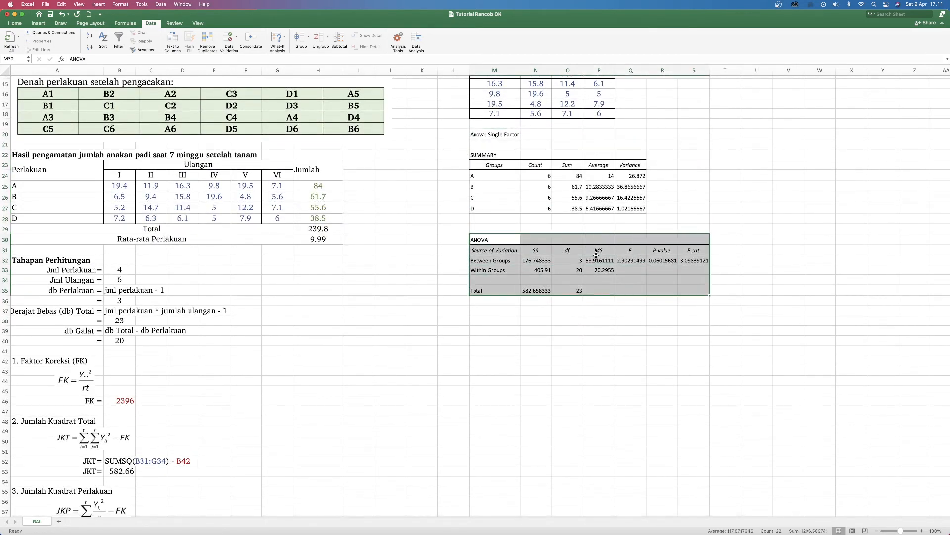
{"action": "left_click_drag", "start_coordinate": [489, 250], "coordinate": [695, 290]}
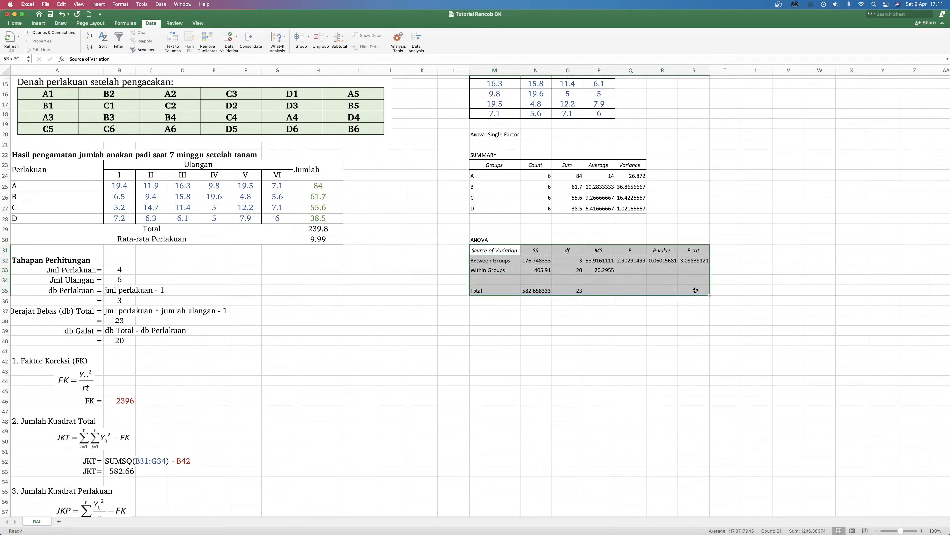
{"action": "left_click", "coordinate": [18, 23]}
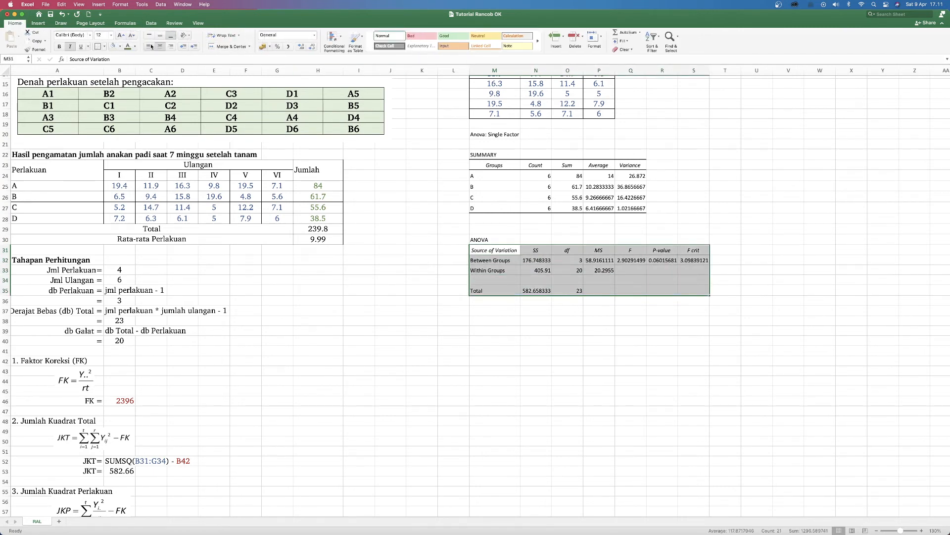
{"action": "left_click", "coordinate": [114, 46]}
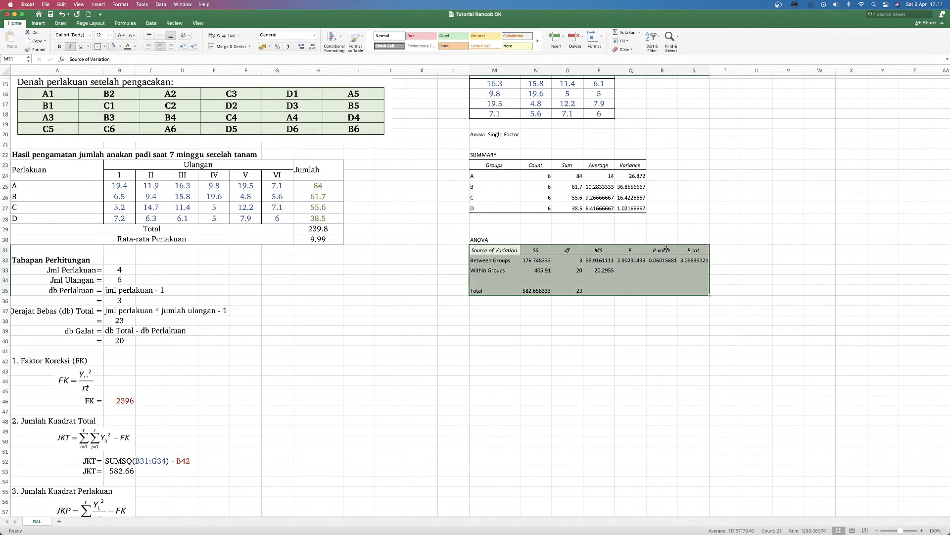
Step: Reduce the SS values for Between Groups and Within Groups, N32:N33, to two decimal places
{"action": "left_click", "coordinate": [532, 260]}
{"action": "left_click_drag", "start_coordinate": [532, 260], "coordinate": [533, 271]}
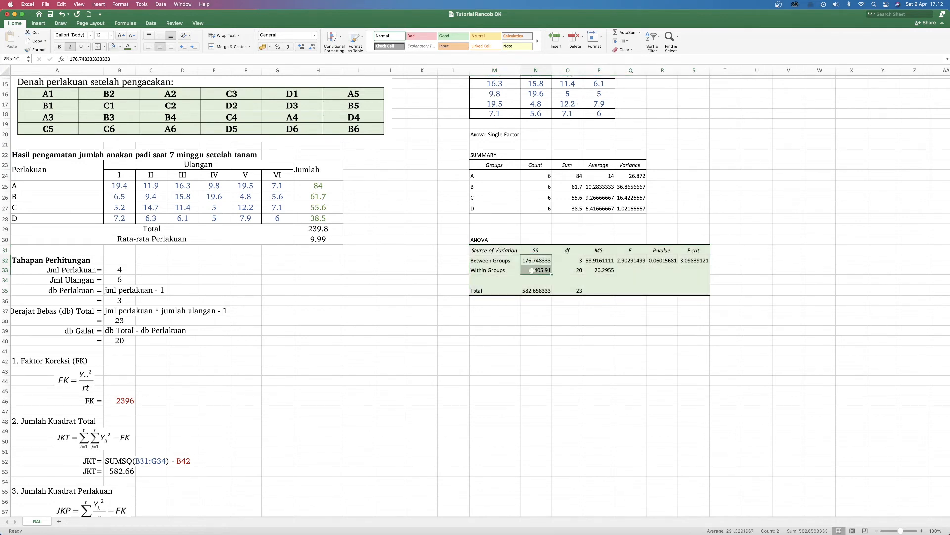
{"action": "left_click", "coordinate": [313, 47]}
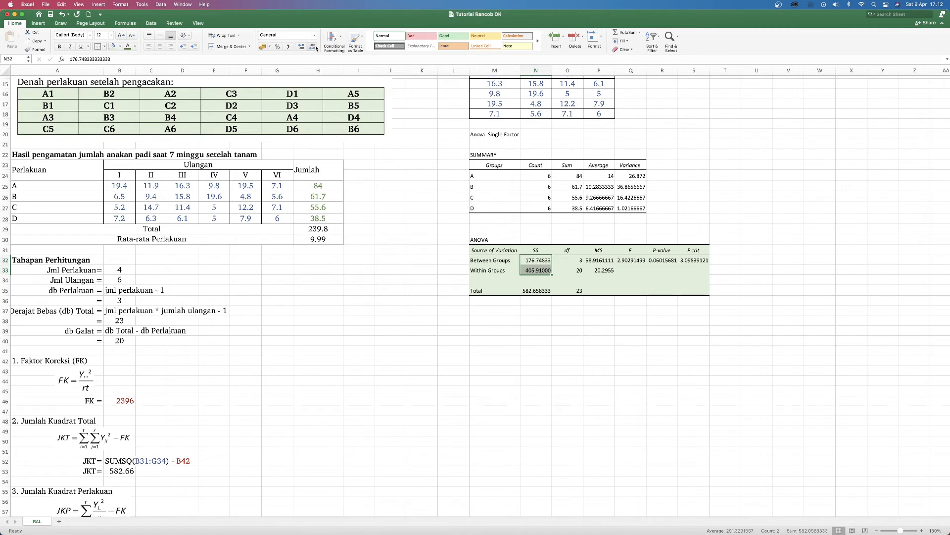
{"action": "left_click", "coordinate": [314, 47]}
{"action": "left_click", "coordinate": [314, 46]}
{"action": "left_click", "coordinate": [313, 47]}
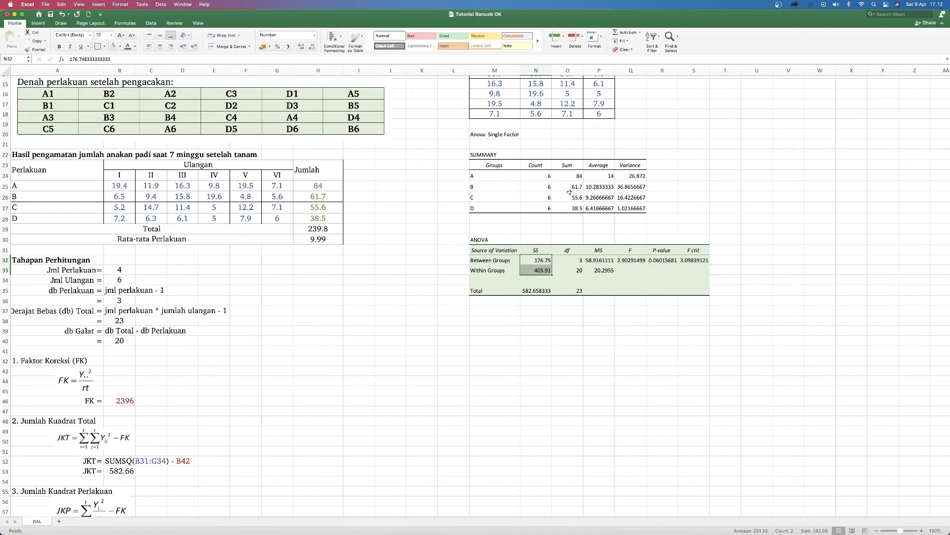
Step: Reduce the MS, F, P-value and F crit values in P32:S33 to two decimal places
{"action": "left_click_drag", "start_coordinate": [599, 259], "coordinate": [688, 270]}
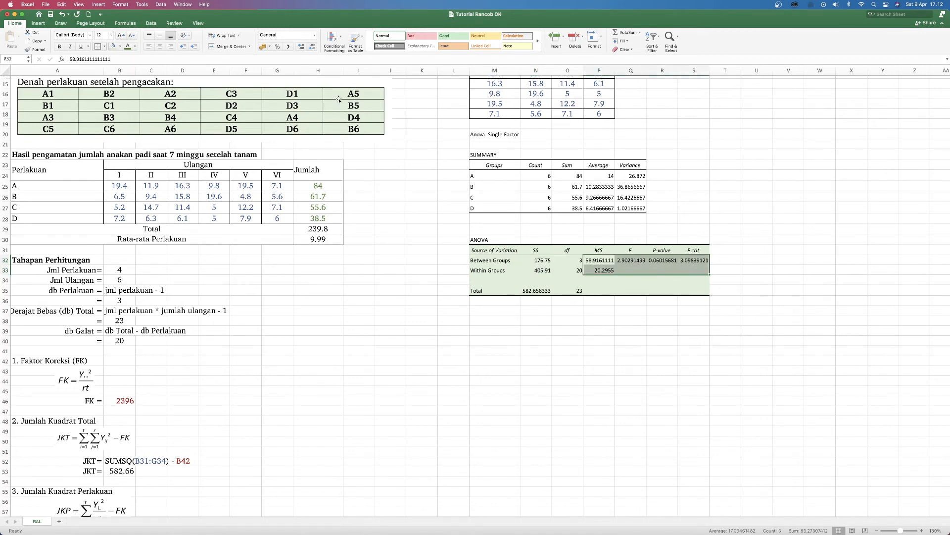
{"action": "left_click", "coordinate": [313, 47]}
{"action": "left_click", "coordinate": [313, 47]}
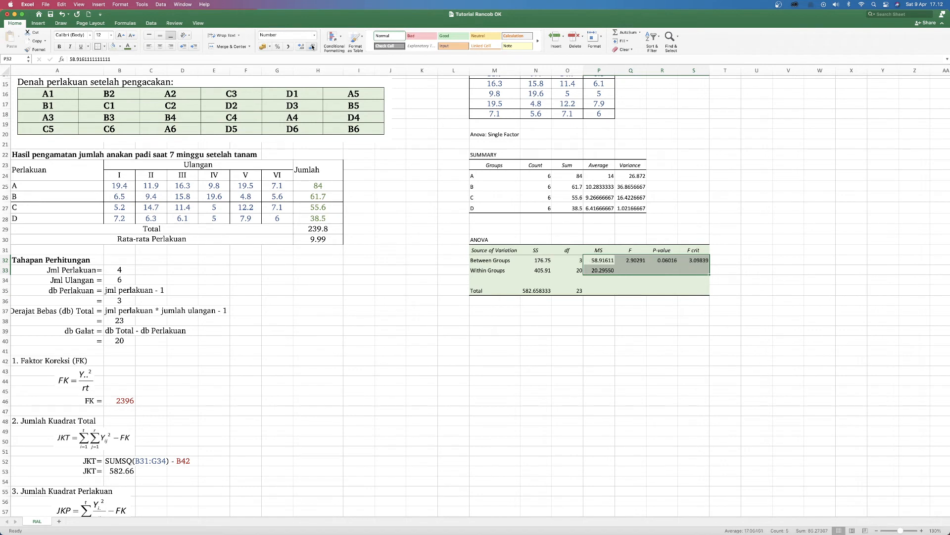
{"action": "left_click", "coordinate": [313, 47]}
{"action": "left_click", "coordinate": [312, 47]}
{"action": "left_click", "coordinate": [313, 47]}
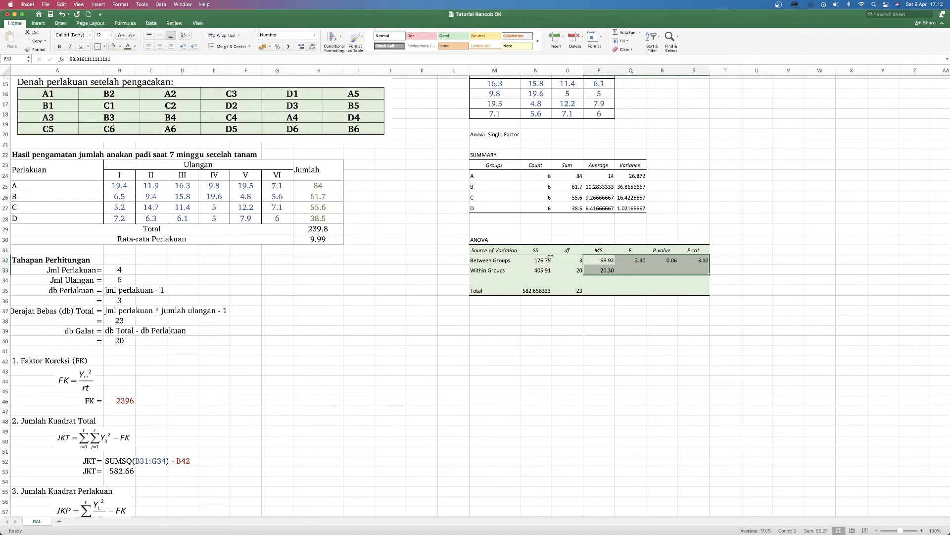
Step: Rename the Between Groups and Within Groups labels in the ANOVA results table as Perlakuan and Galat
{"action": "left_click", "coordinate": [491, 260]}
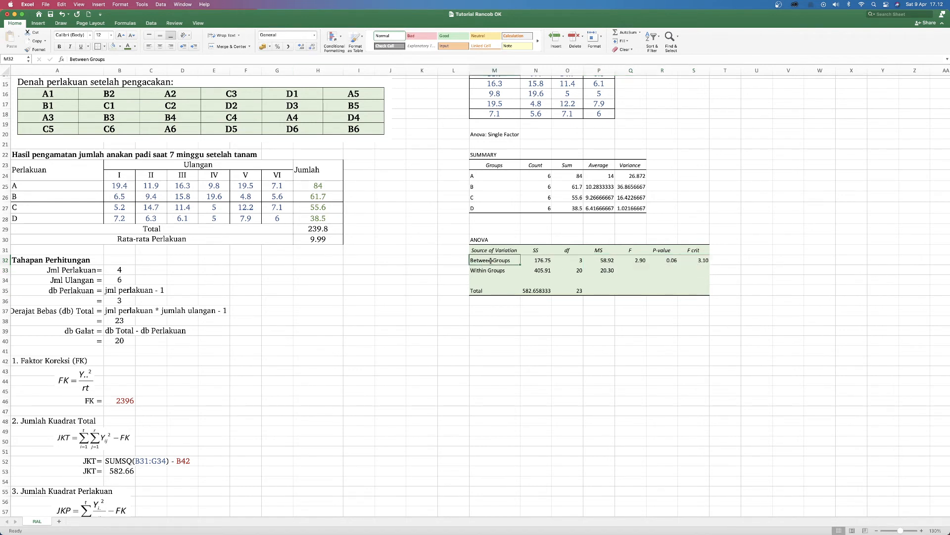
{"action": "type", "text": "Pe"}
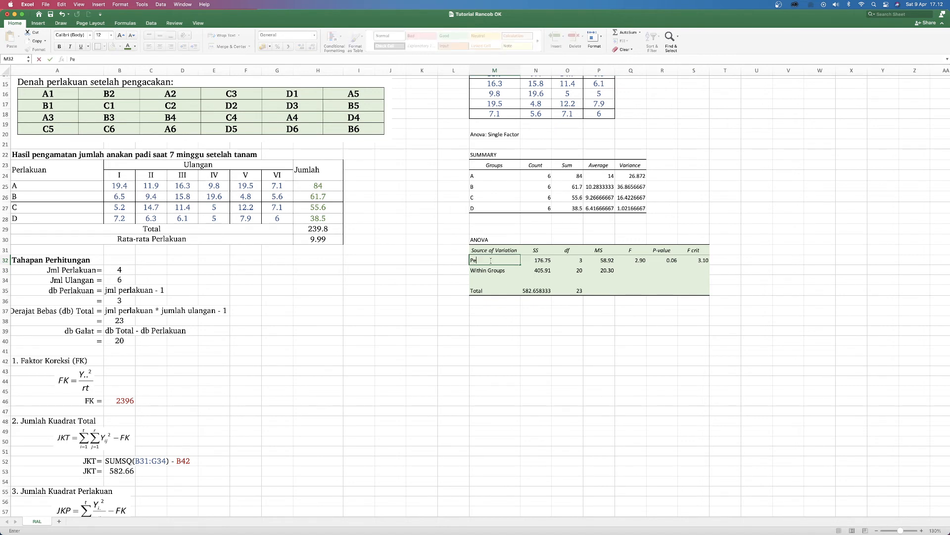
{"action": "type", "text": "rlakuan"}
{"action": "left_click", "coordinate": [490, 269]}
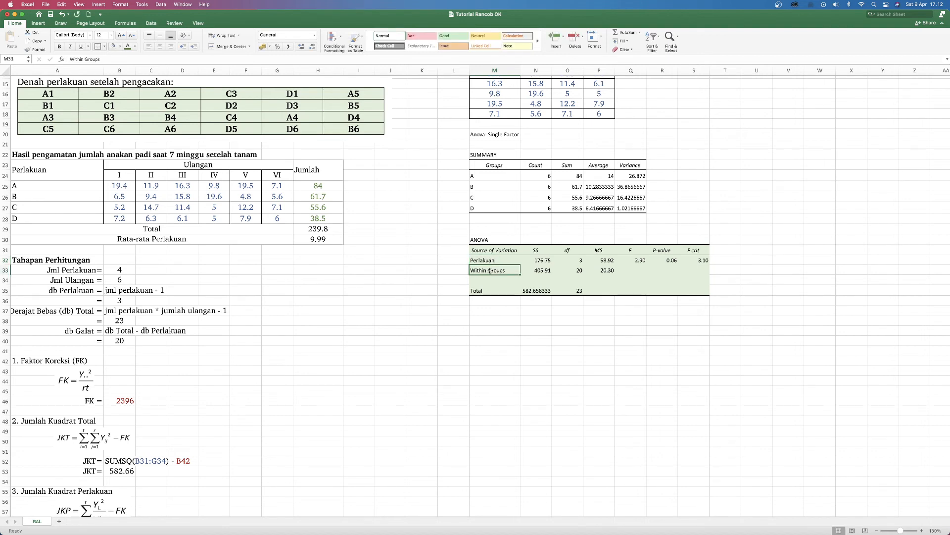
{"action": "type", "text": "Galat"}
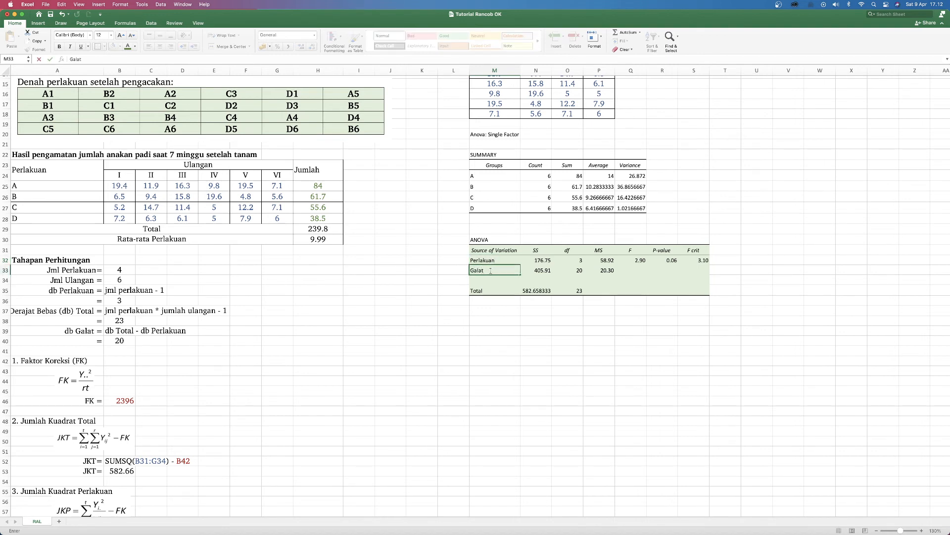
{"action": "key", "text": "Return"}
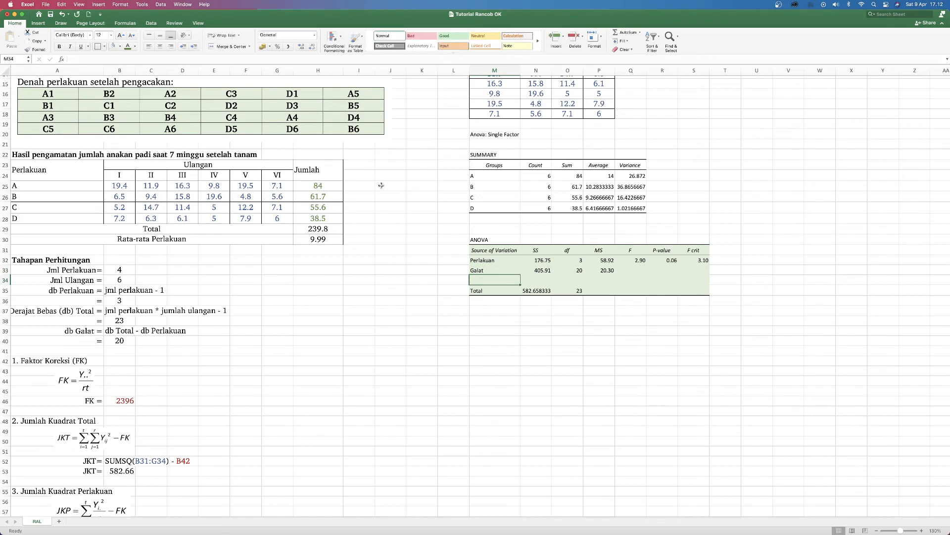
Step: Copy the manually calculated Tabel Anova, A84:G90, to M37 beneath the ToolPak ANOVA output
{"action": "scroll", "coordinate": [382, 186], "scroll_direction": "down", "scroll_amount": 10}
{"action": "scroll", "coordinate": [382, 186], "scroll_direction": "down", "scroll_amount": 3}
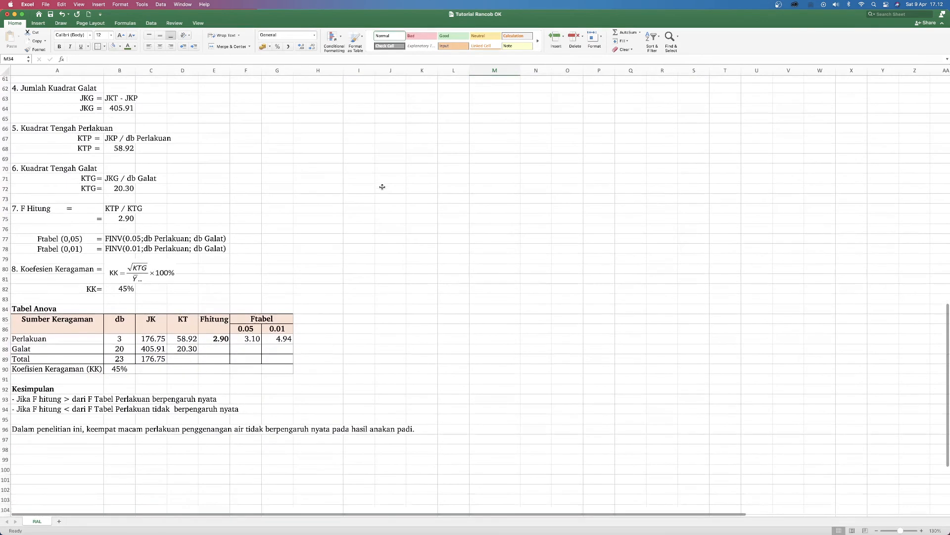
{"action": "left_click", "coordinate": [62, 306]}
{"action": "left_click_drag", "start_coordinate": [62, 311], "coordinate": [266, 365]}
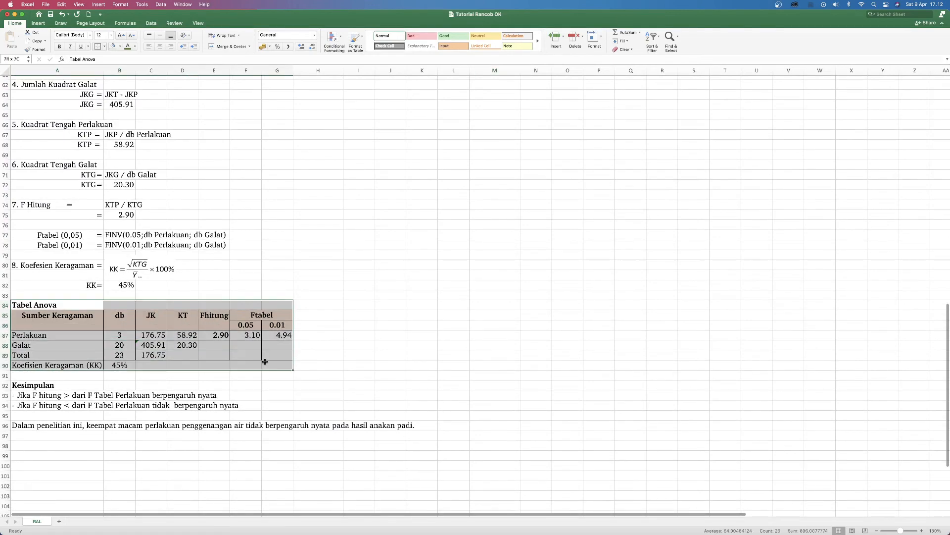
{"action": "key", "text": "super+c"}
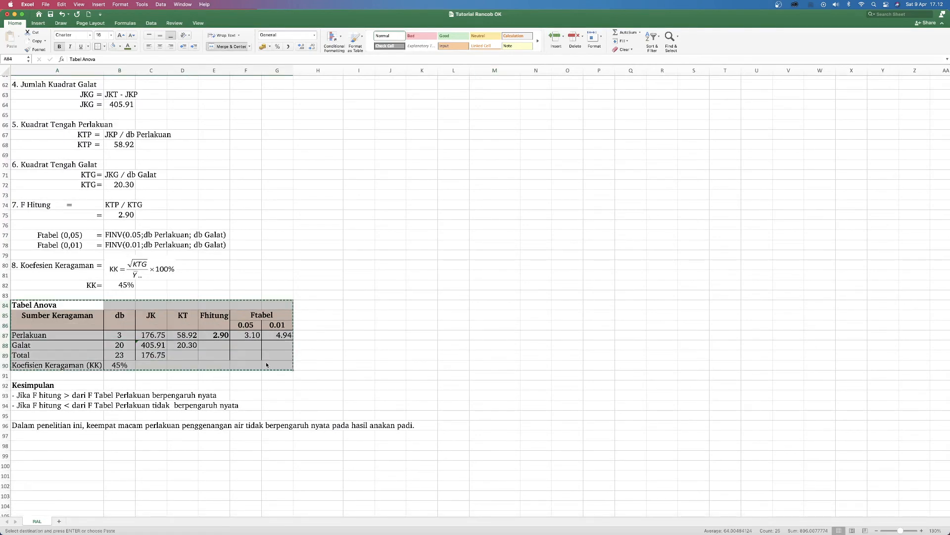
{"action": "scroll", "coordinate": [460, 239], "scroll_direction": "up", "scroll_amount": 15}
{"action": "scroll", "coordinate": [515, 330], "scroll_direction": "down", "scroll_amount": 3}
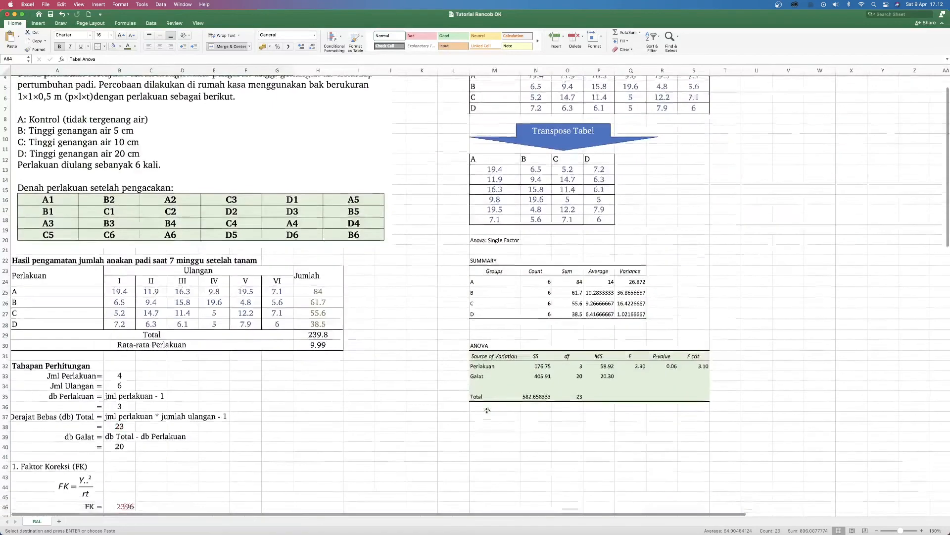
{"action": "left_click", "coordinate": [481, 328]}
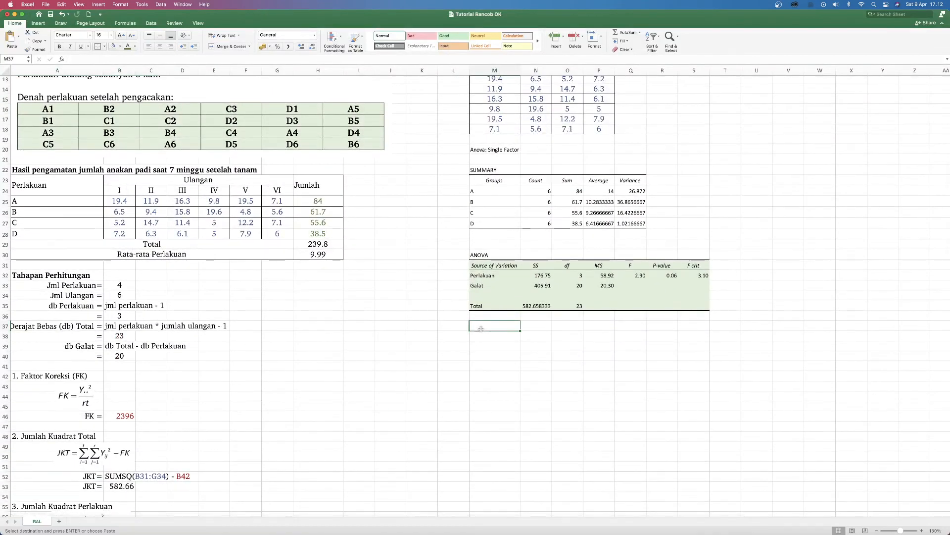
{"action": "key", "text": "super+v"}
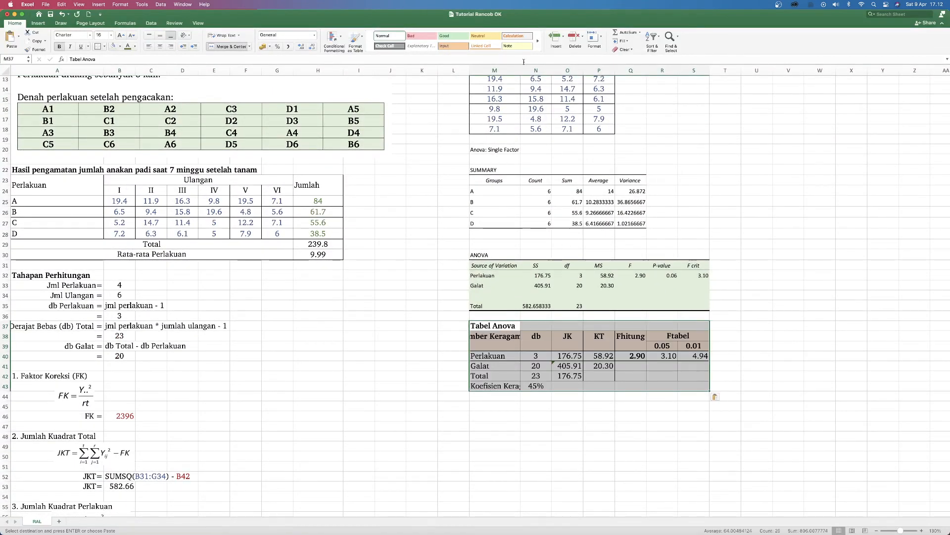
Step: Fit column M to its contents and enlarge the text of the ANOVA results table, M31:S35, to size 16
{"action": "double_click", "coordinate": [520, 70]}
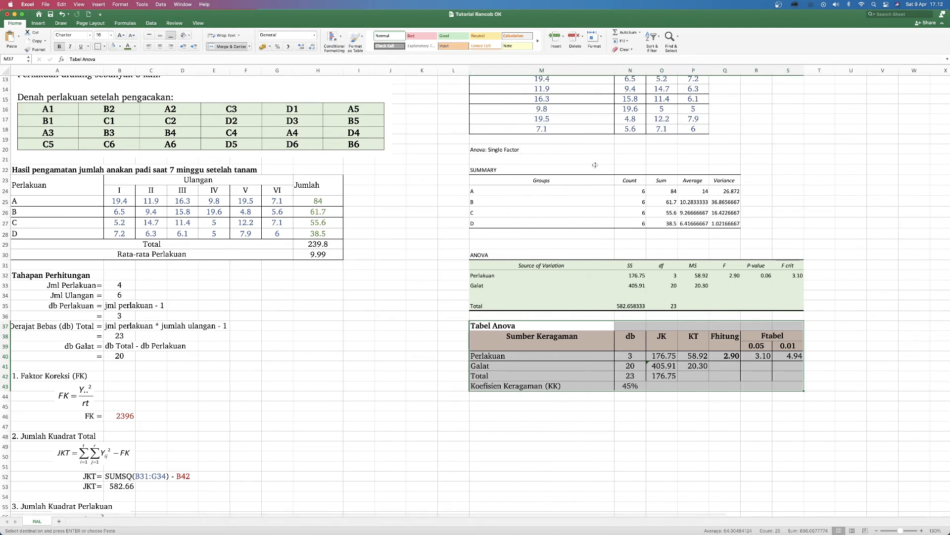
{"action": "left_click_drag", "start_coordinate": [502, 265], "coordinate": [800, 307]}
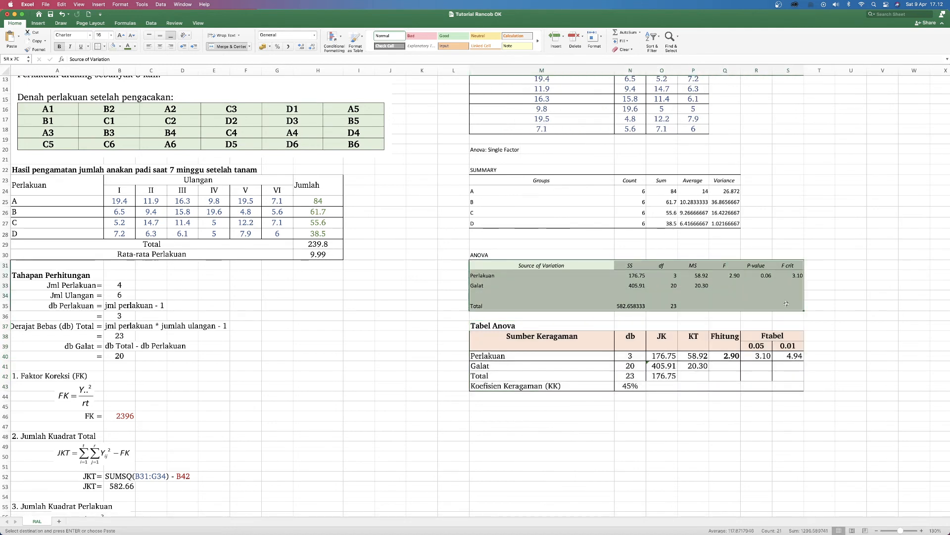
{"action": "left_click", "coordinate": [122, 37]}
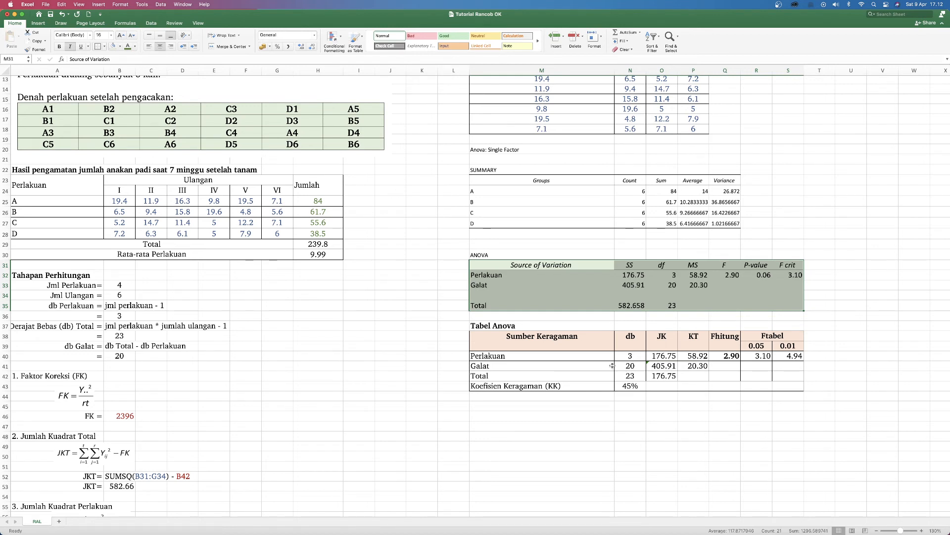
Step: Format N30:S30 as bold, size 16, and enter the label db in O30 above the df column
{"action": "left_click", "coordinate": [664, 264]}
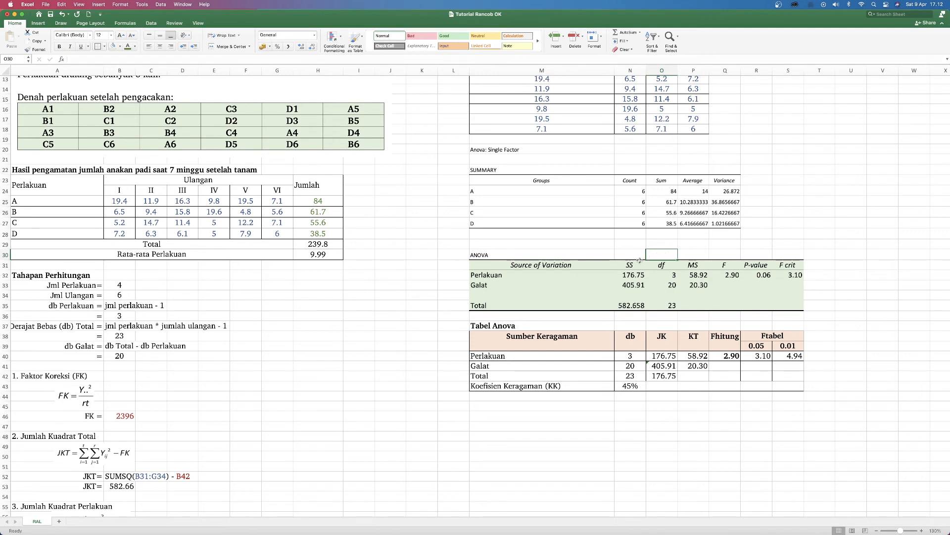
{"action": "left_click_drag", "start_coordinate": [628, 256], "coordinate": [777, 250]}
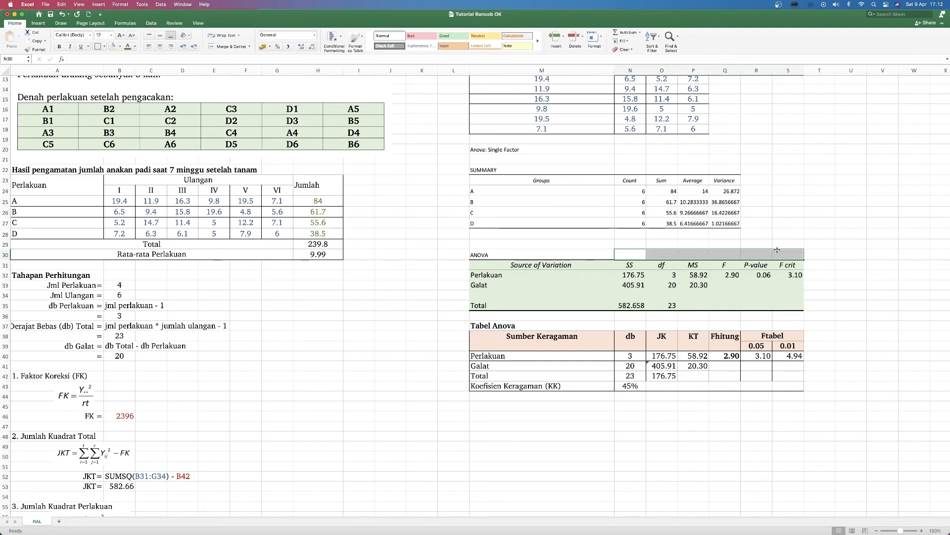
{"action": "key", "text": "super+b"}
{"action": "left_click", "coordinate": [664, 253]}
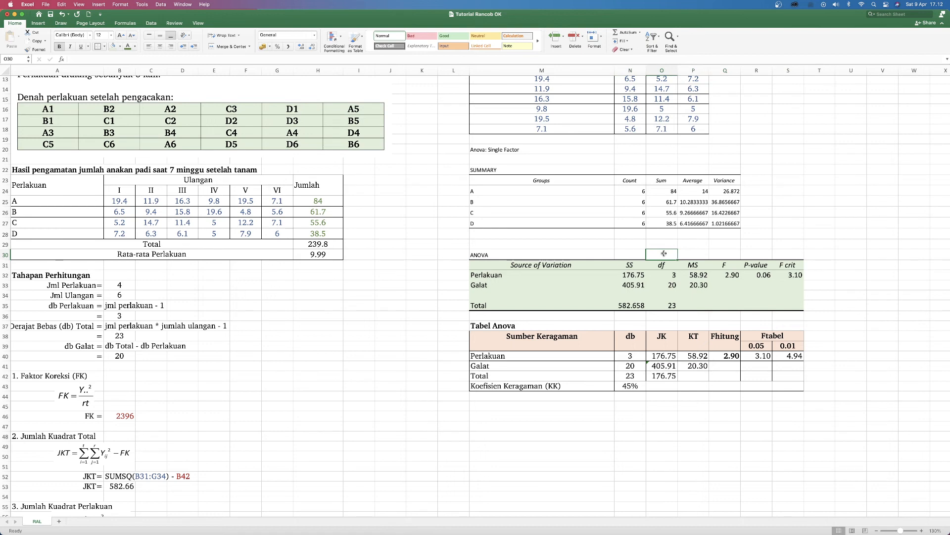
{"action": "type", "text": "db"}
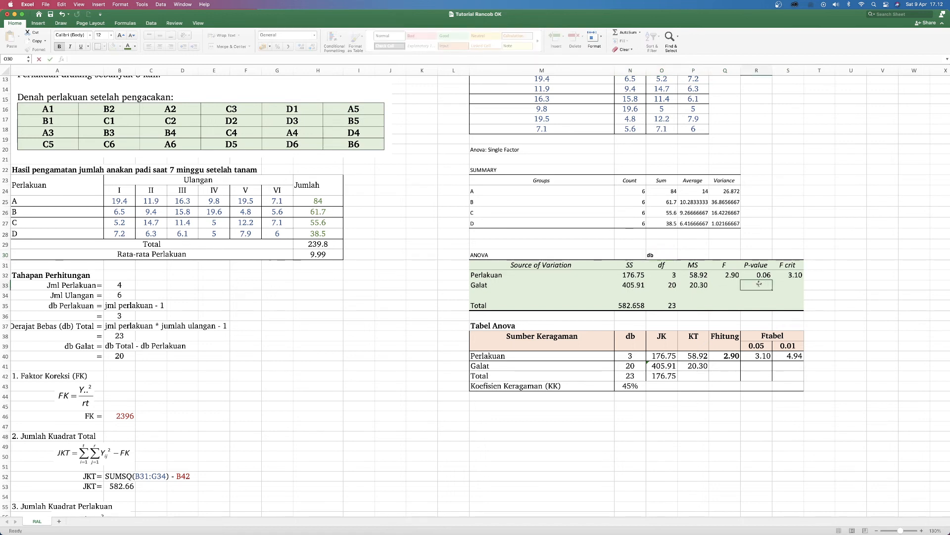
{"action": "left_click_drag", "start_coordinate": [625, 255], "coordinate": [792, 256]}
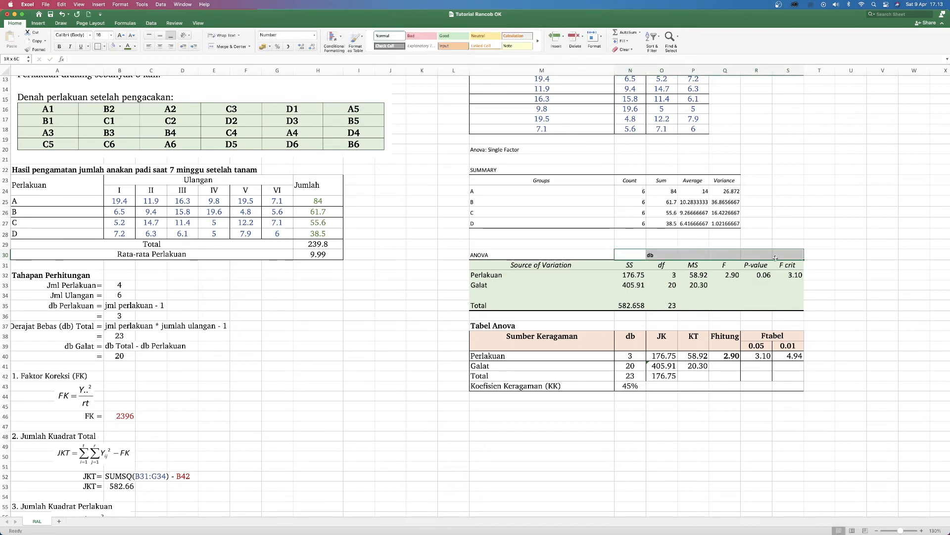
{"action": "left_click", "coordinate": [123, 37]}
{"action": "left_click", "coordinate": [122, 37]}
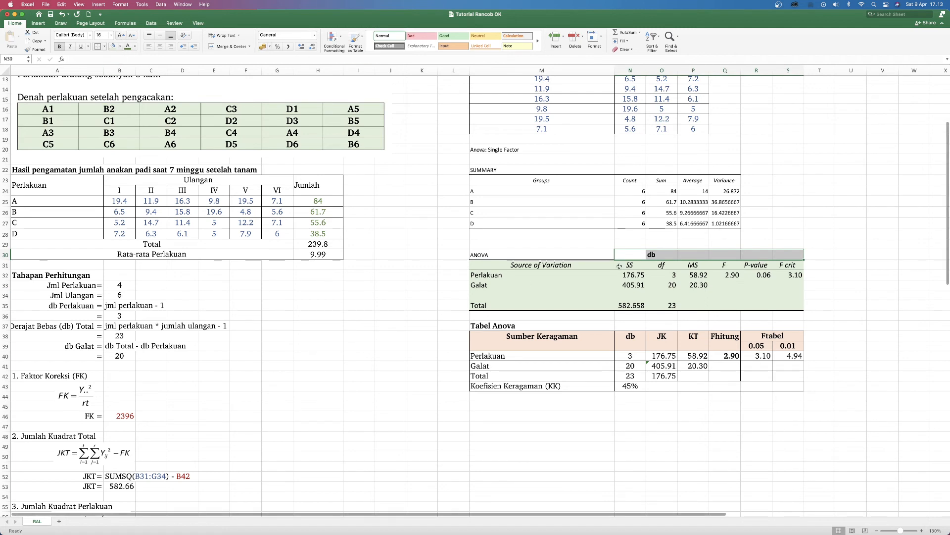
Step: Enter the labels JK in N30 above SS and KT in P30 above MS
{"action": "left_click_drag", "start_coordinate": [629, 256], "coordinate": [631, 292]}
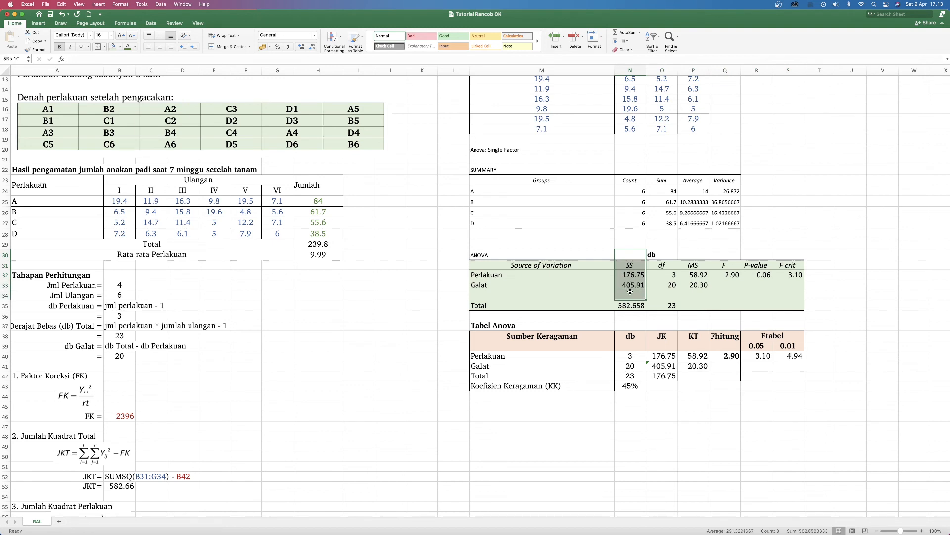
{"action": "left_click", "coordinate": [630, 254]}
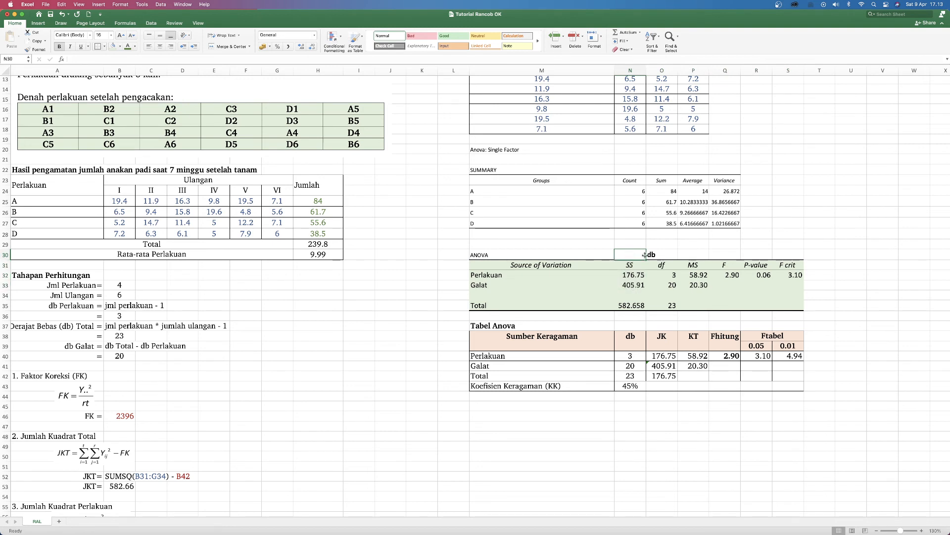
{"action": "type", "text": "JK"}
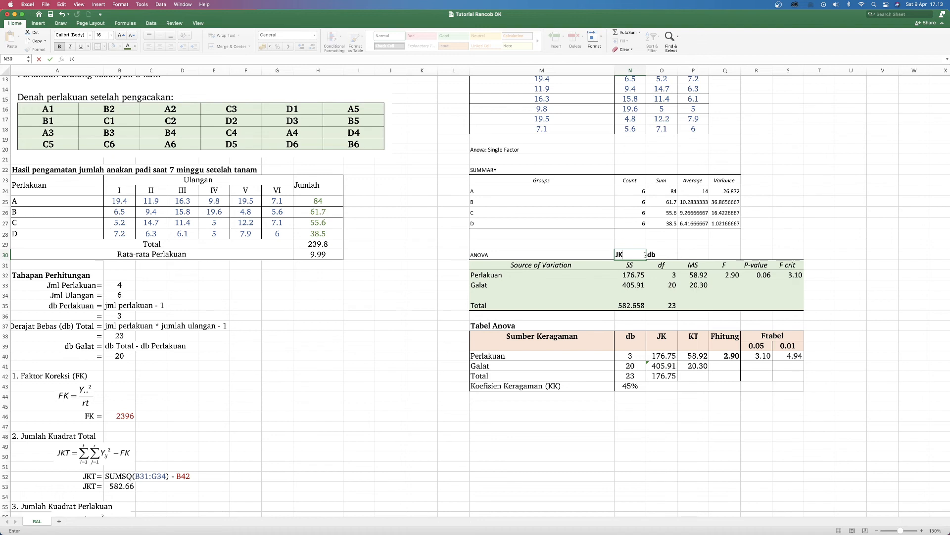
{"action": "key", "text": "Tab"}
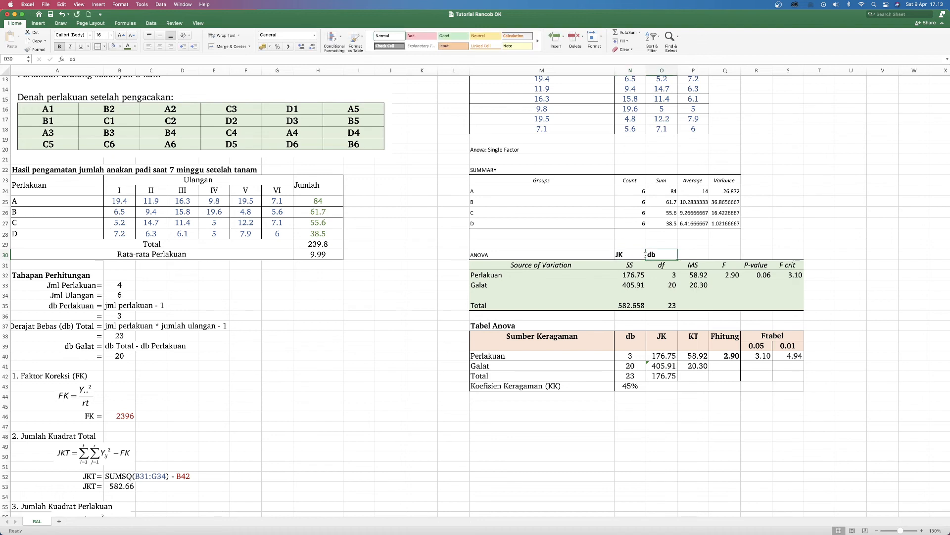
{"action": "key", "text": "Tab"}
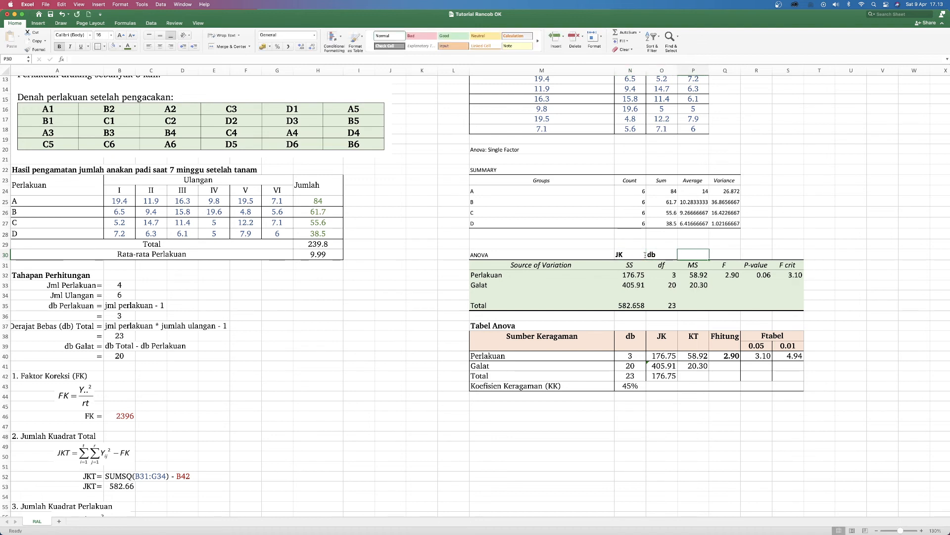
{"action": "type", "text": "KT"}
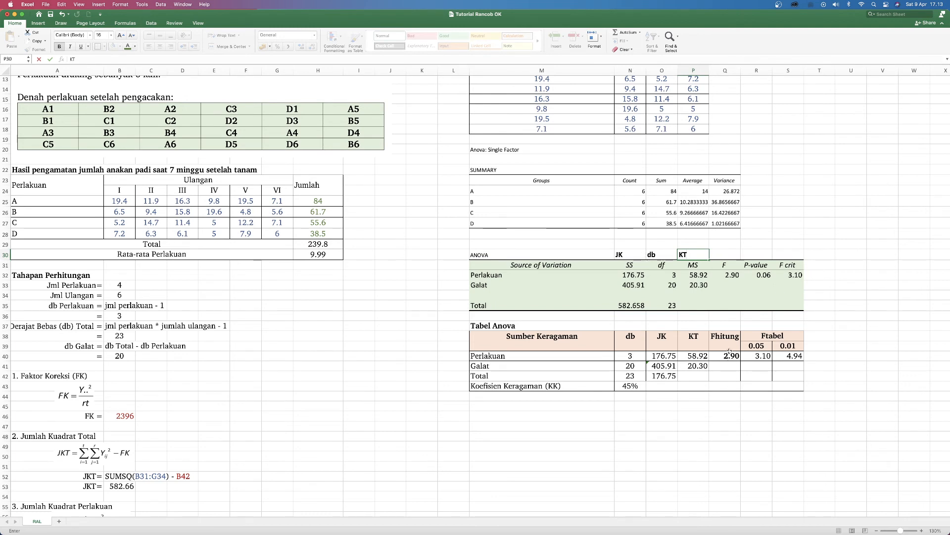
Step: Enter the label Fhitung in Q30 above the F column
{"action": "left_click", "coordinate": [731, 265]}
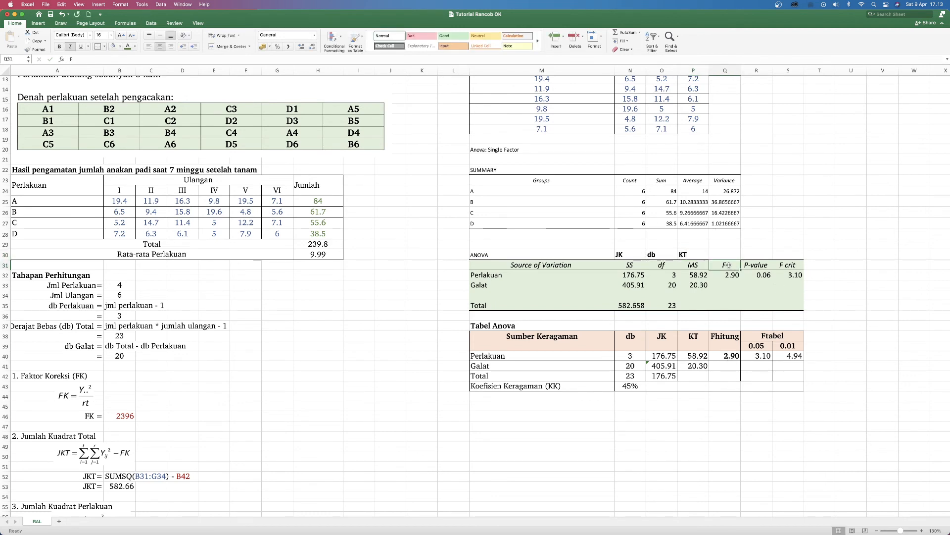
{"action": "left_click", "coordinate": [724, 254]}
{"action": "type", "text": "F"}
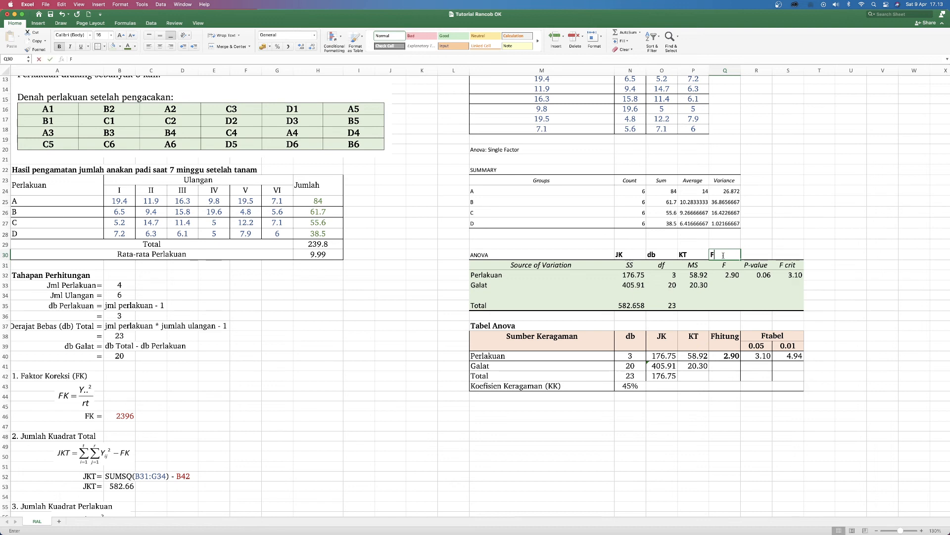
{"action": "type", "text": "hitung"}
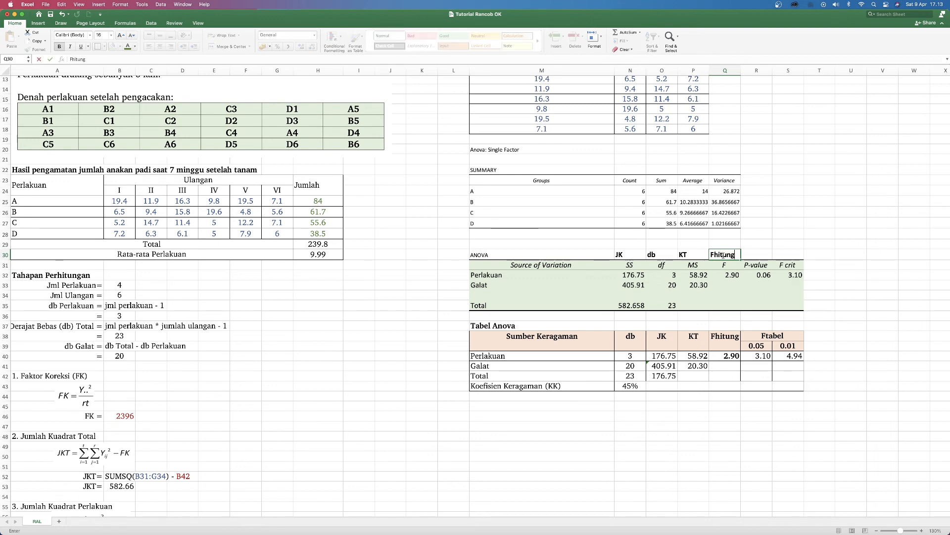
Step: Enter the label Ftabel 0.05 in S30 above the F crit column
{"action": "left_click", "coordinate": [783, 254]}
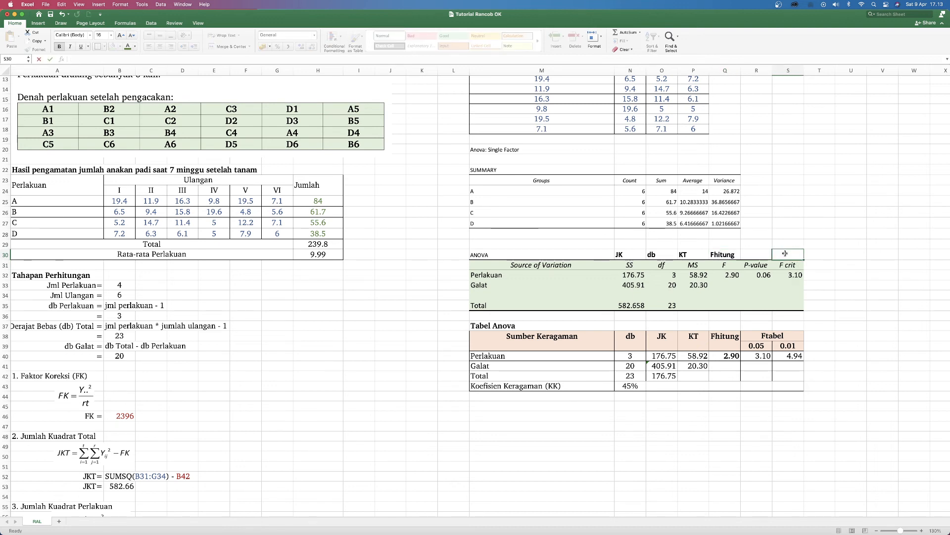
{"action": "double_click", "coordinate": [788, 253]}
{"action": "type", "text": "Ftabel 0."}
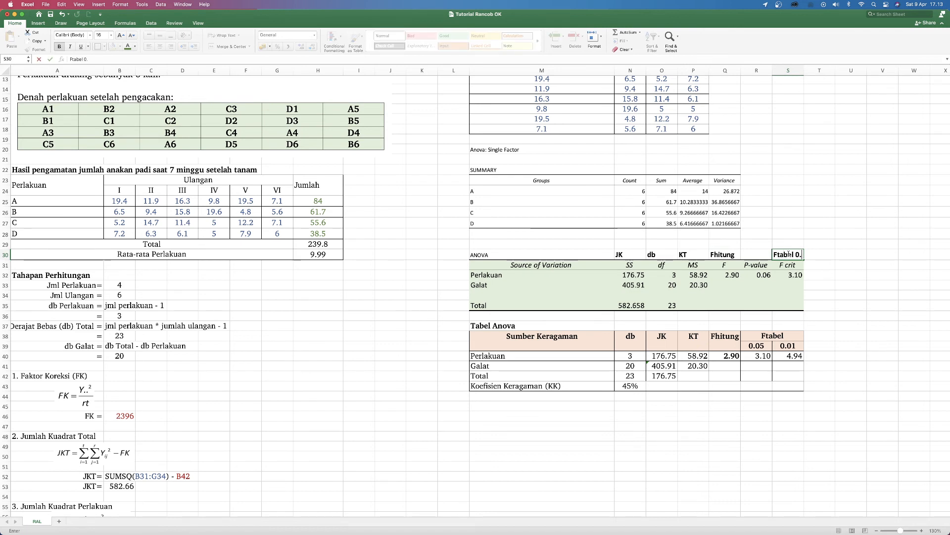
{"action": "type", "text": "05"}
{"action": "key", "text": "Return"}
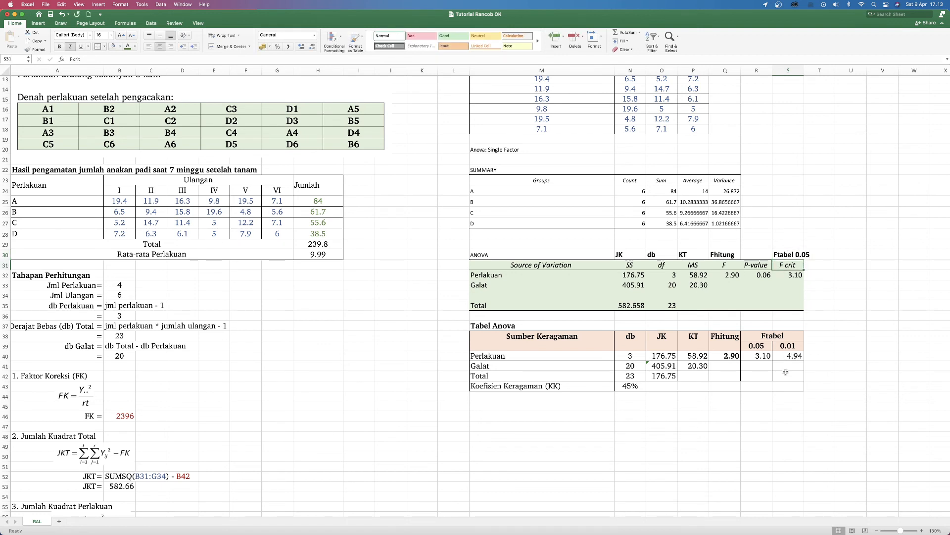
Step: Compare the copied Tabel Anova with the ToolPak output, checking the Ftabel formula, the coefficient of variation and the observation data
{"action": "left_click", "coordinate": [755, 356]}
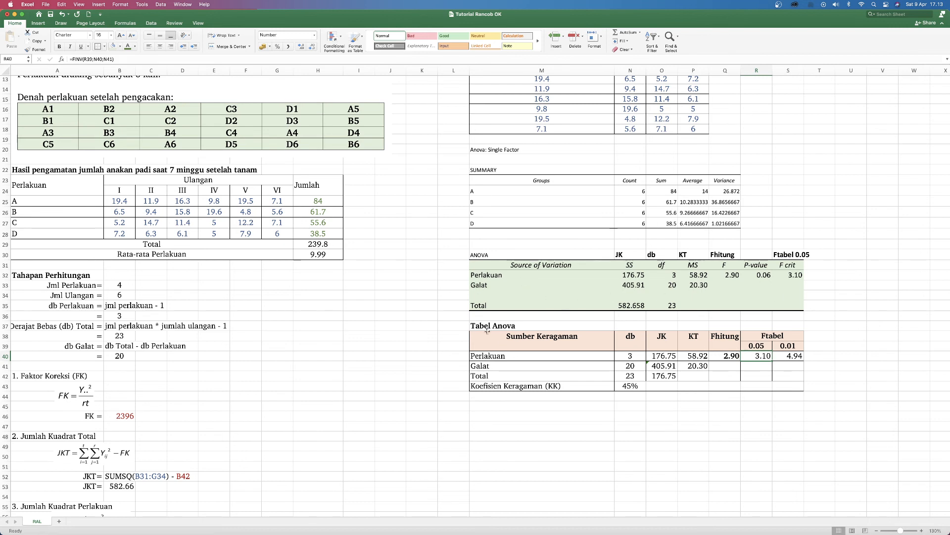
{"action": "left_click_drag", "start_coordinate": [487, 330], "coordinate": [784, 386]}
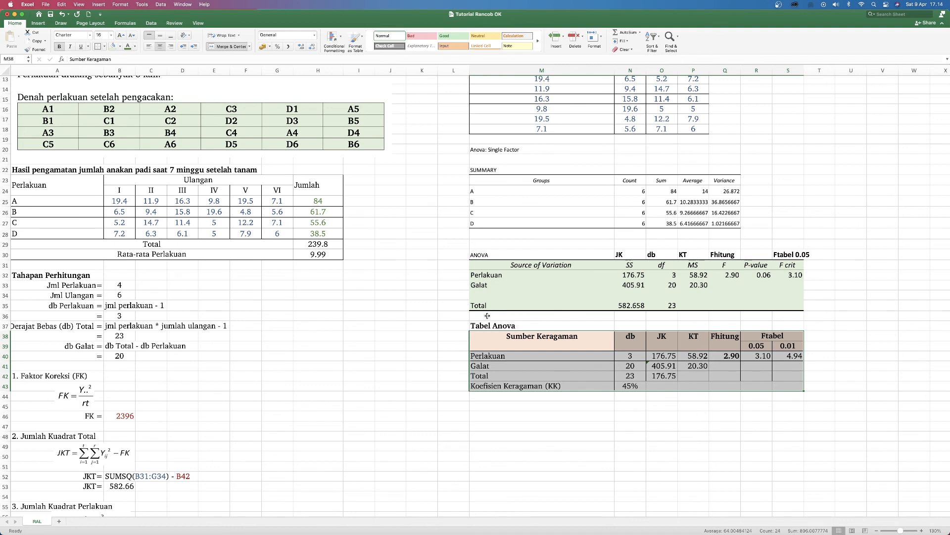
{"action": "left_click", "coordinate": [642, 385]}
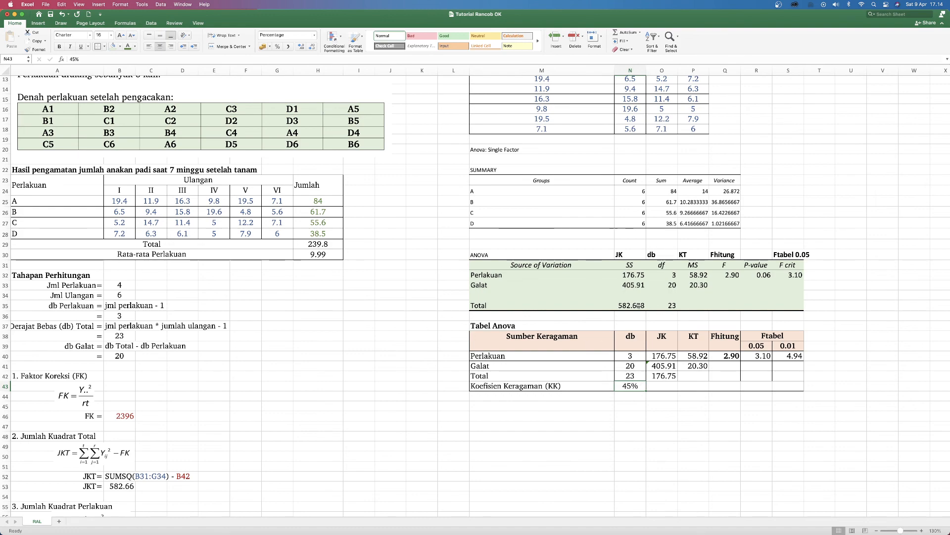
{"action": "scroll", "coordinate": [614, 307], "scroll_direction": "up", "scroll_amount": 10}
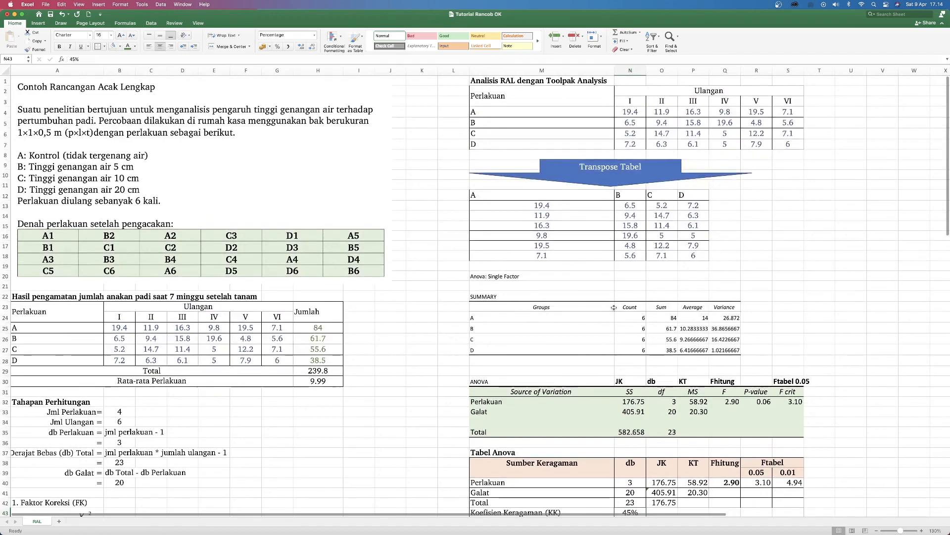
{"action": "scroll", "coordinate": [613, 307], "scroll_direction": "down", "scroll_amount": 3}
{"action": "scroll", "coordinate": [614, 308], "scroll_direction": "down", "scroll_amount": 1}
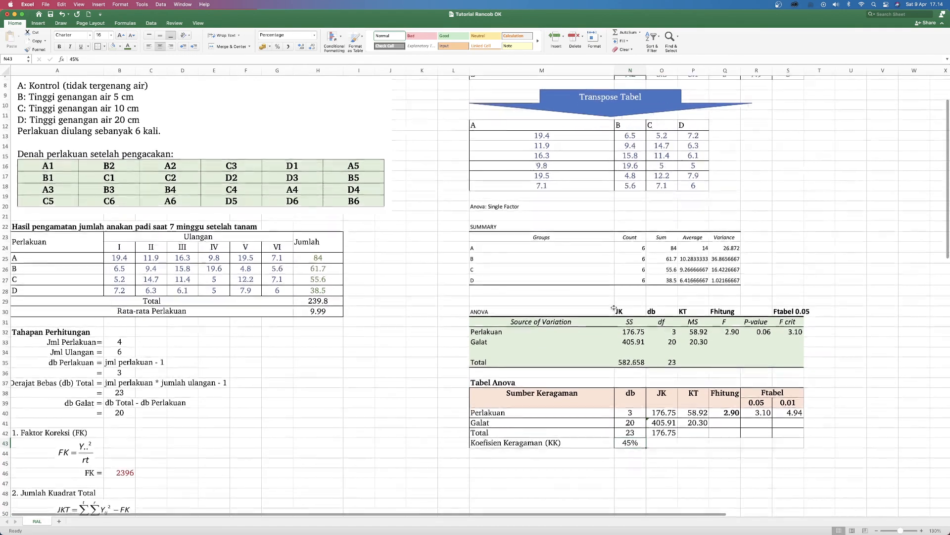
{"action": "scroll", "coordinate": [614, 307], "scroll_direction": "down", "scroll_amount": 1}
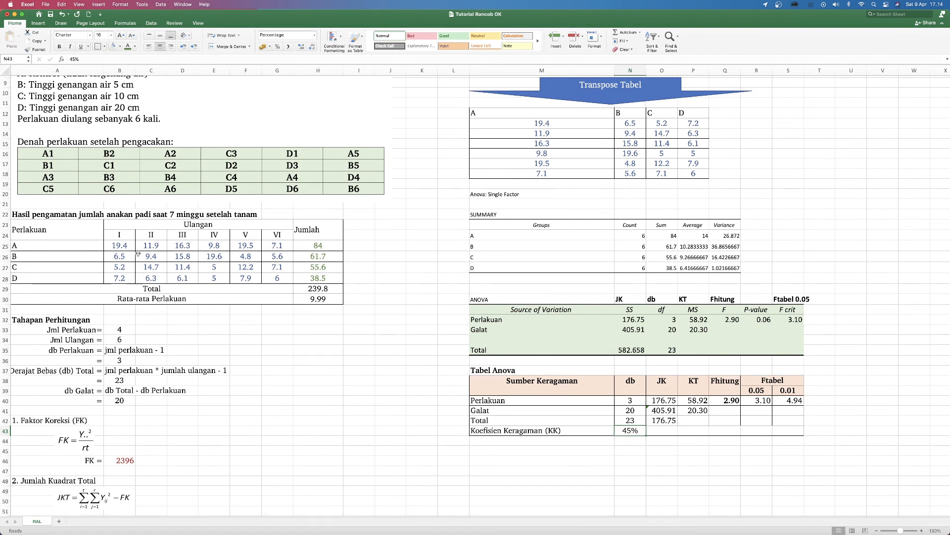
{"action": "left_click_drag", "start_coordinate": [115, 247], "coordinate": [266, 282]}
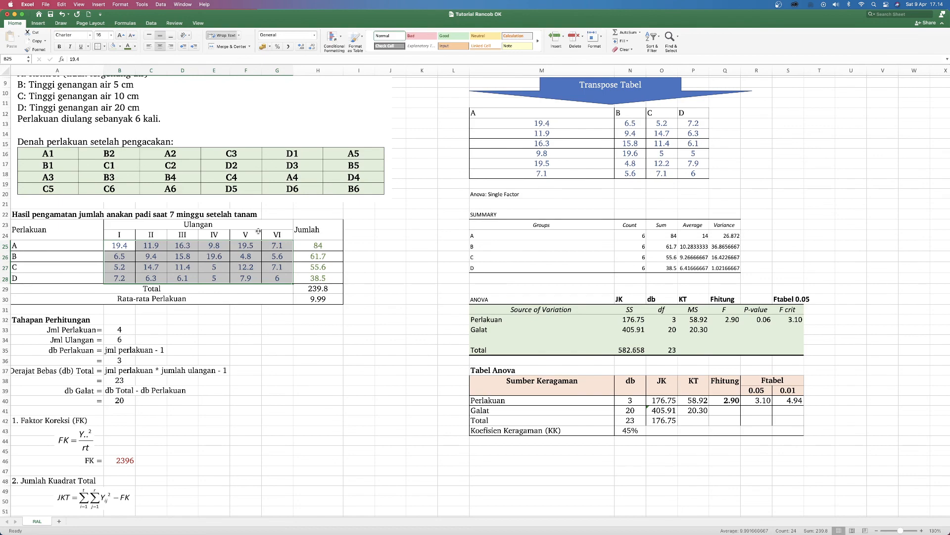
{"action": "scroll", "coordinate": [258, 231], "scroll_direction": "up", "scroll_amount": 5}
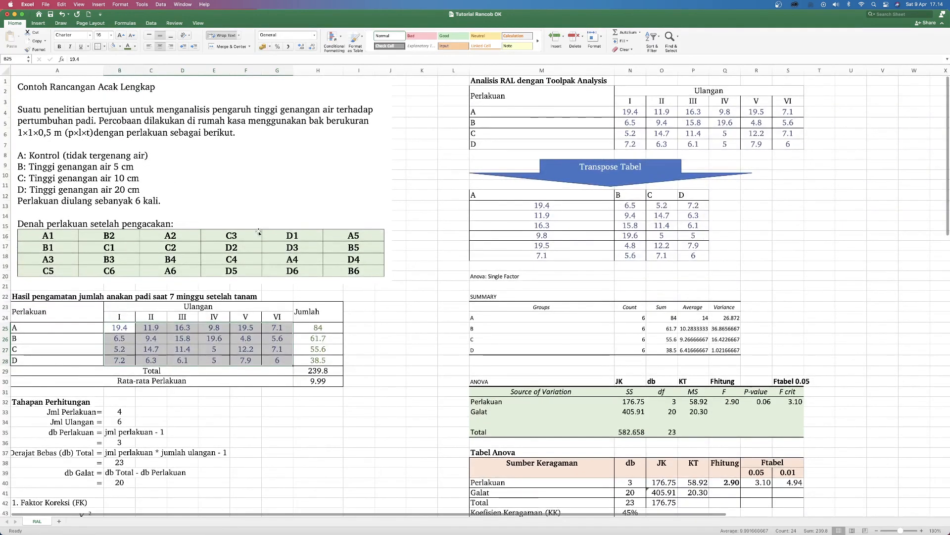